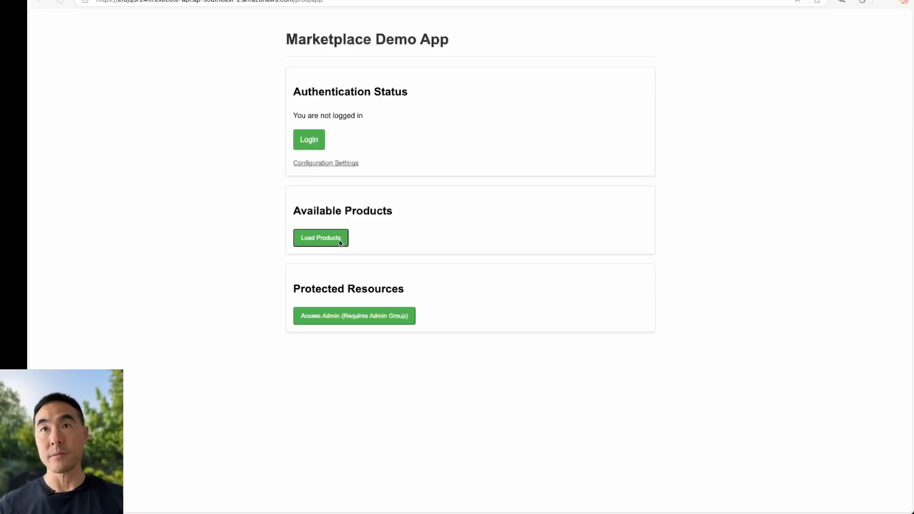
# Load the available products without logging in and look through the product list
pyautogui.click(340, 243)
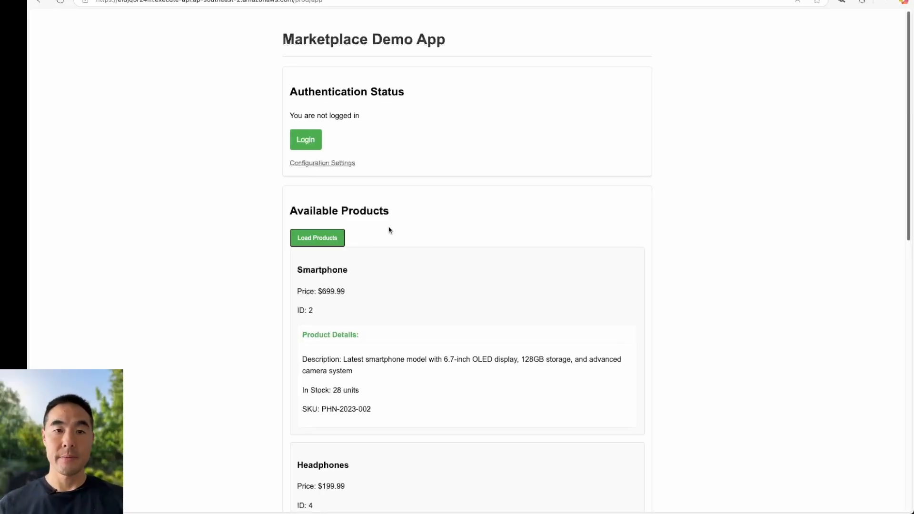
pyautogui.scroll(-9, 528, 223)
pyautogui.scroll(-3, 529, 224)
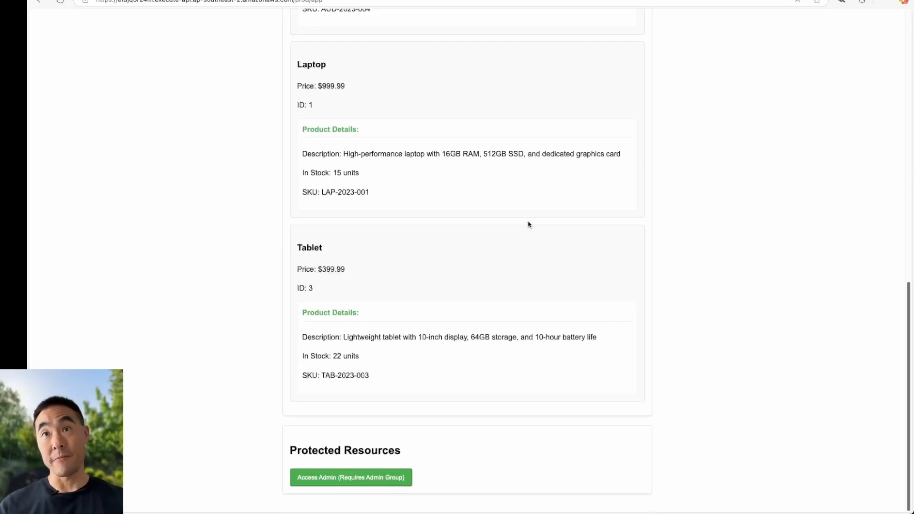
pyautogui.scroll(12, 529, 225)
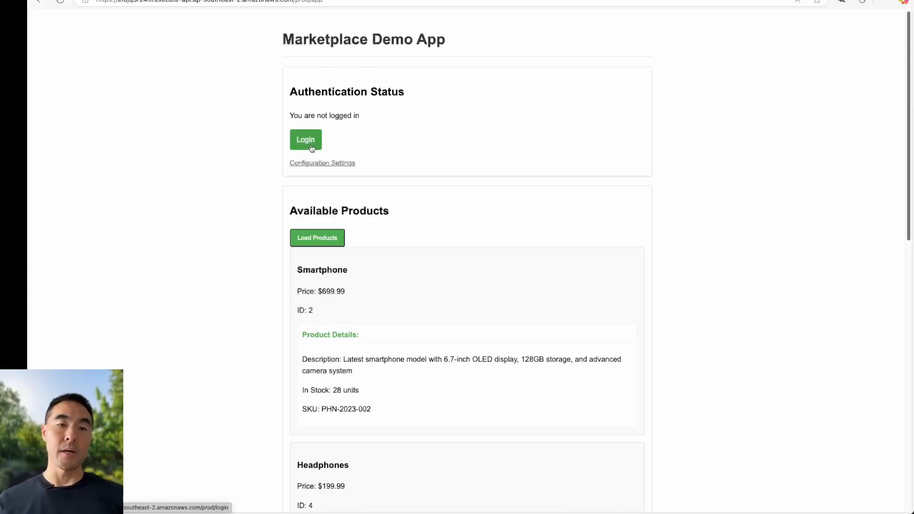
# Log in to the Marketplace Demo App as testuser and try to access the protected admin resource
pyautogui.click(311, 148)
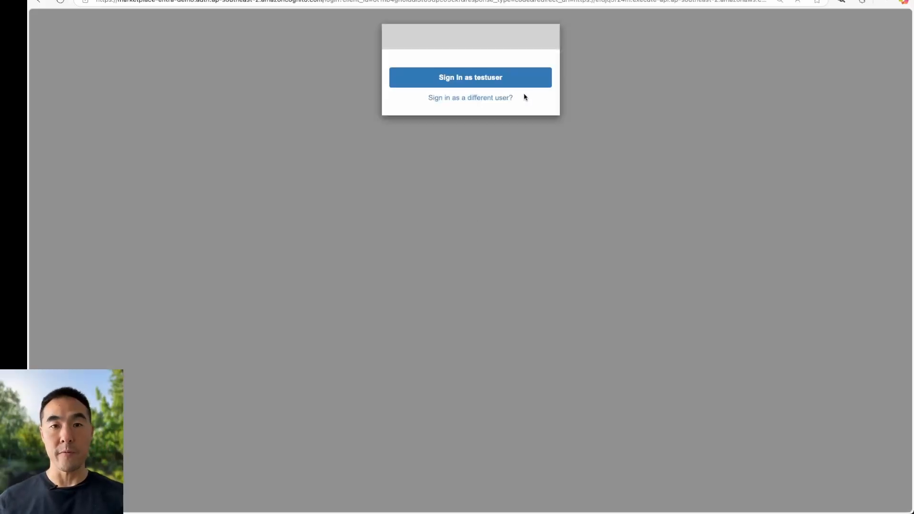
pyautogui.click(474, 82)
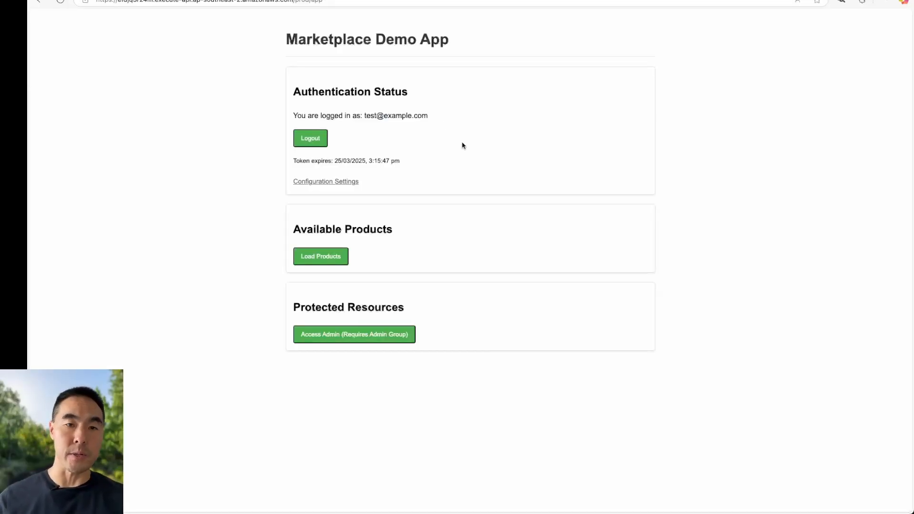
pyautogui.click(372, 336)
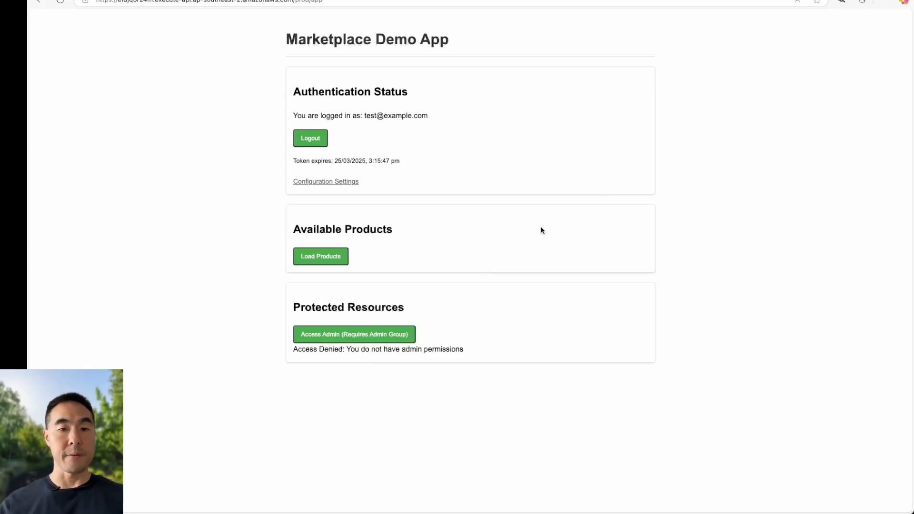
# Switch to the Amazon Cognito console and check testuser's attributes and group memberships in the EntraIntegrationDemoPool user pool
pyautogui.hotkey('ctrl', 'Up')
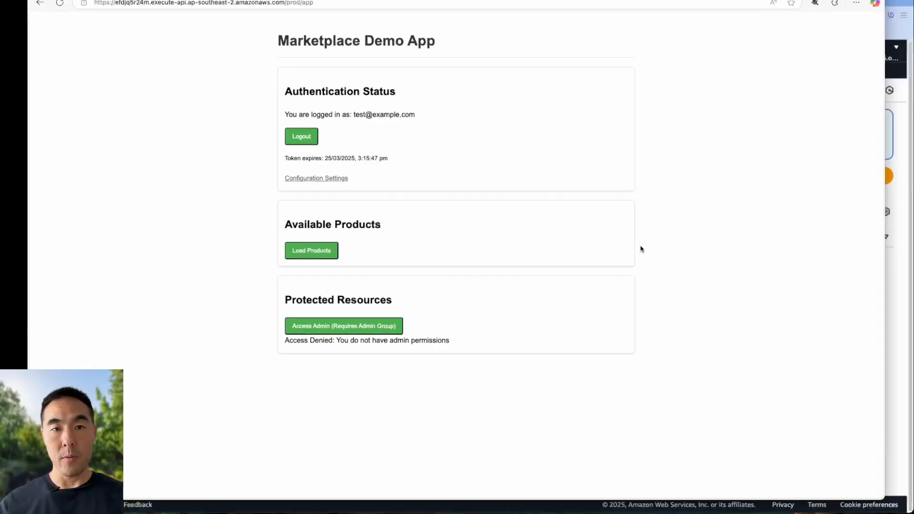
pyautogui.click(678, 302)
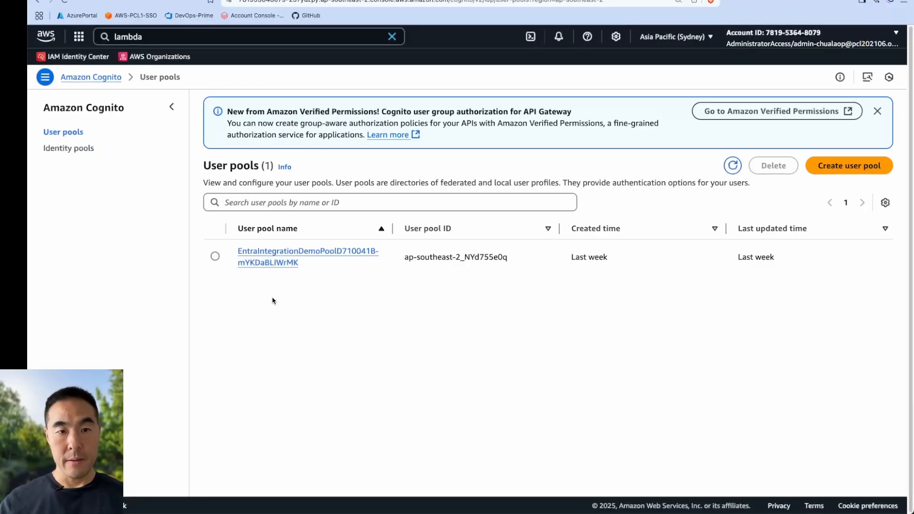
pyautogui.click(254, 262)
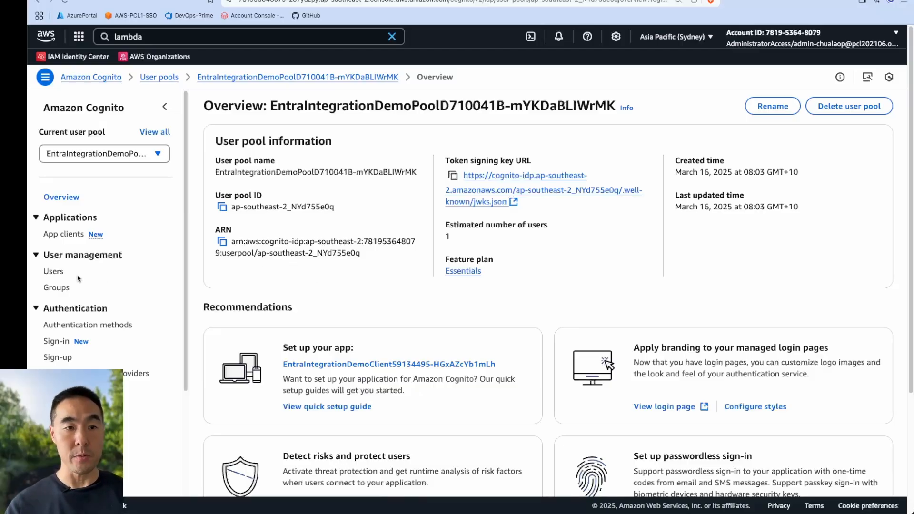
pyautogui.click(54, 272)
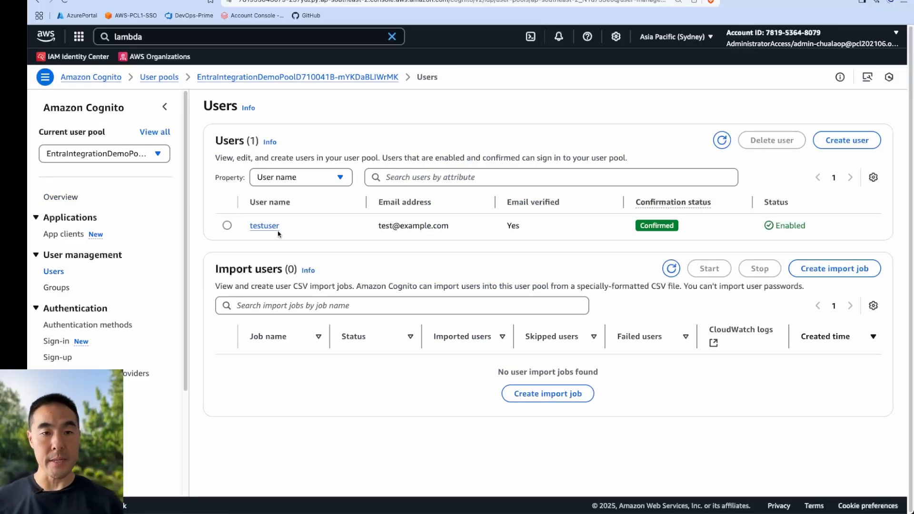
pyautogui.click(265, 226)
pyautogui.scroll(-3, 460, 344)
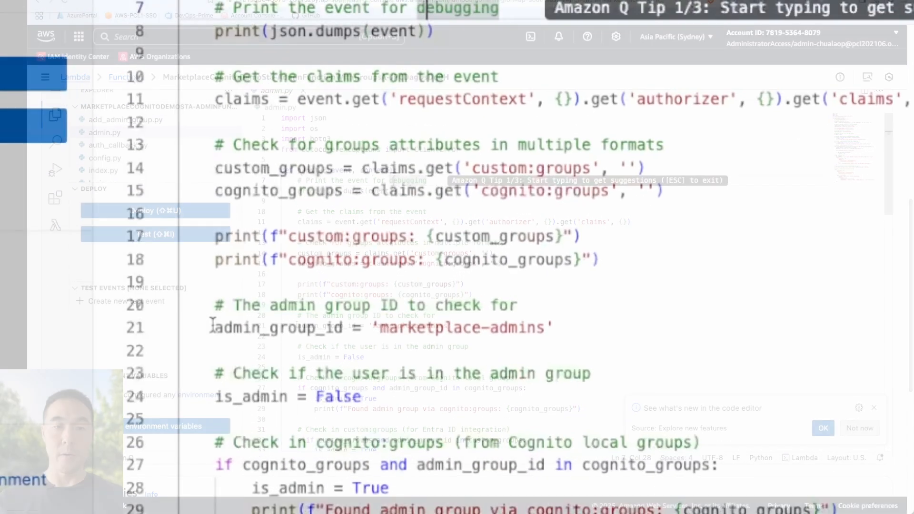
# Examine the admin_group_id assignment in the Lambda function's admin.py code
pyautogui.moveTo(298, 326); pyautogui.dragTo(439, 327)
pyautogui.moveTo(528, 328); pyautogui.dragTo(556, 327)
pyautogui.click(559, 328)
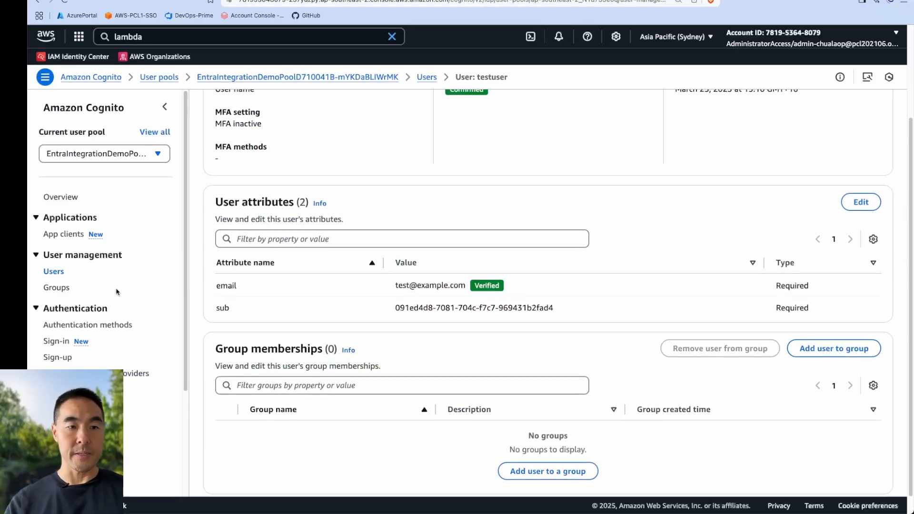
# Add testuser to the marketplace-admins group of the Cognito user pool
pyautogui.click(57, 288)
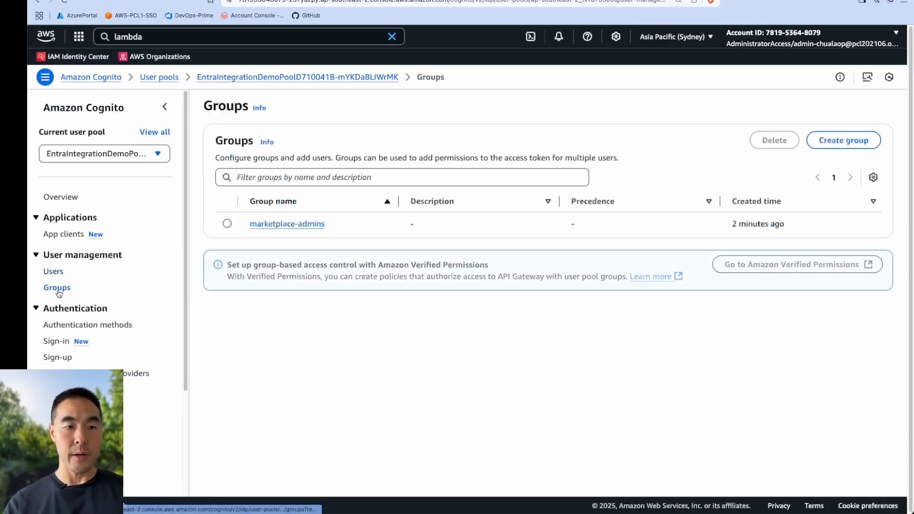
pyautogui.click(310, 224)
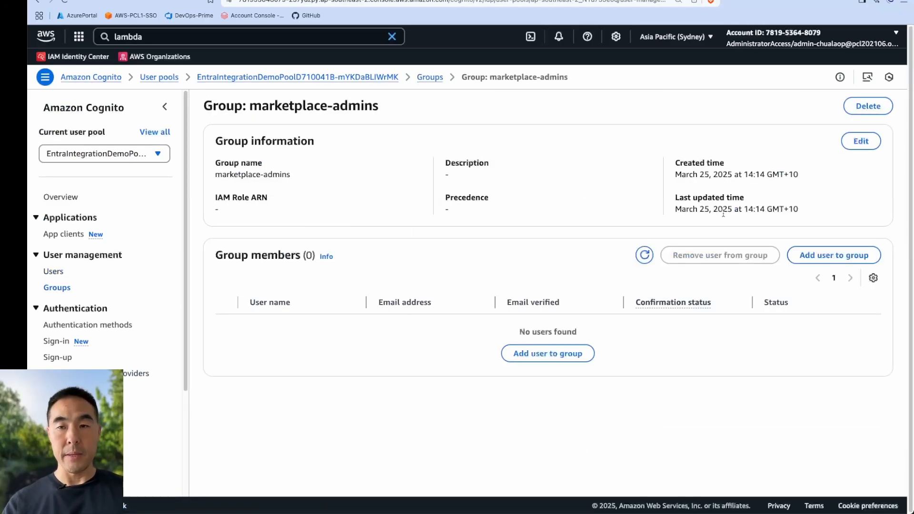
pyautogui.click(564, 353)
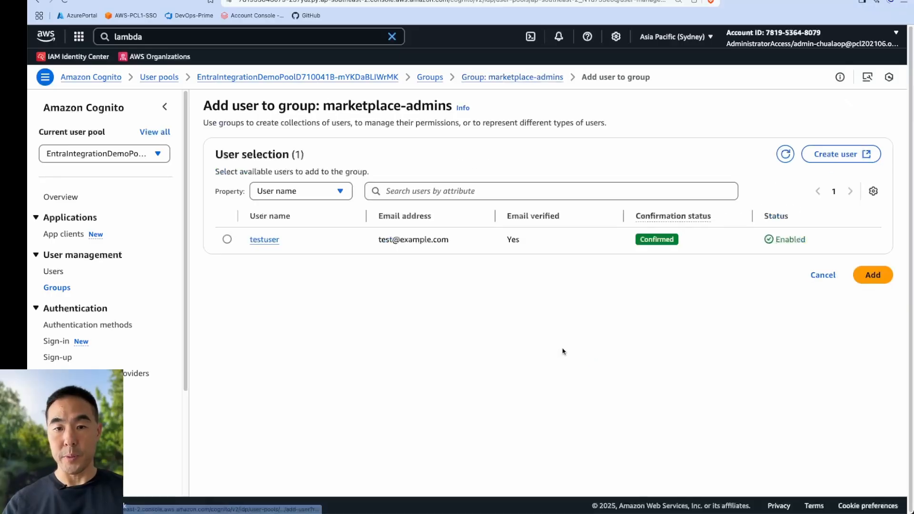
pyautogui.click(227, 240)
pyautogui.click(873, 275)
# Switch back to the Marketplace Demo App, log out and in again as testuser, and access the admin resource
pyautogui.hotkey('ctrl', 'Up')
pyautogui.click(649, 176)
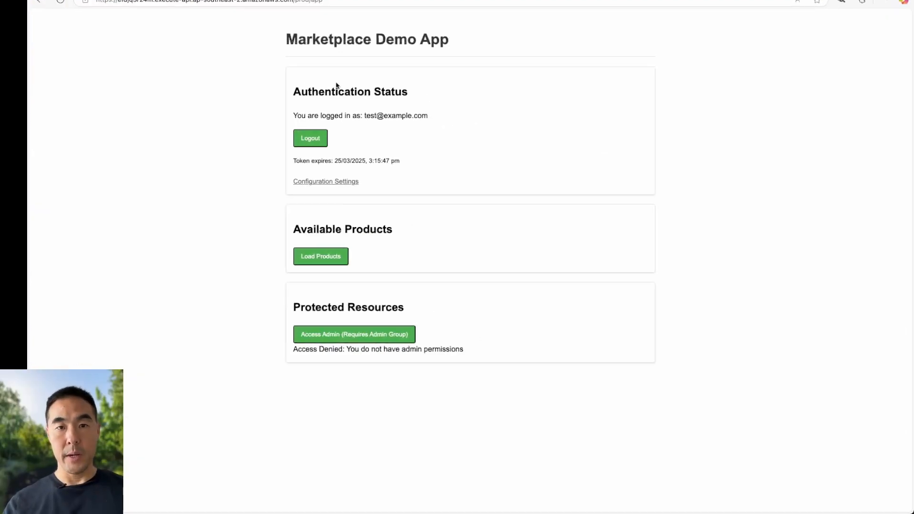
pyautogui.click(317, 141)
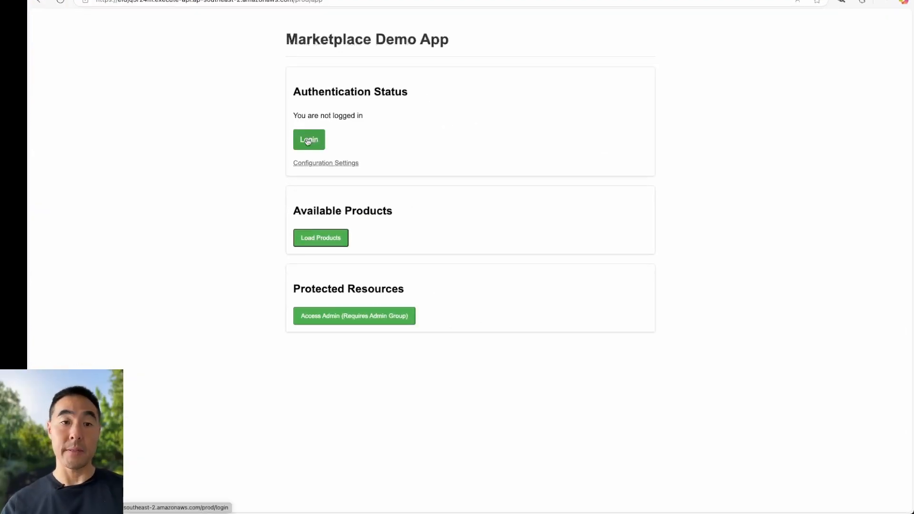
pyautogui.click(308, 140)
pyautogui.click(461, 76)
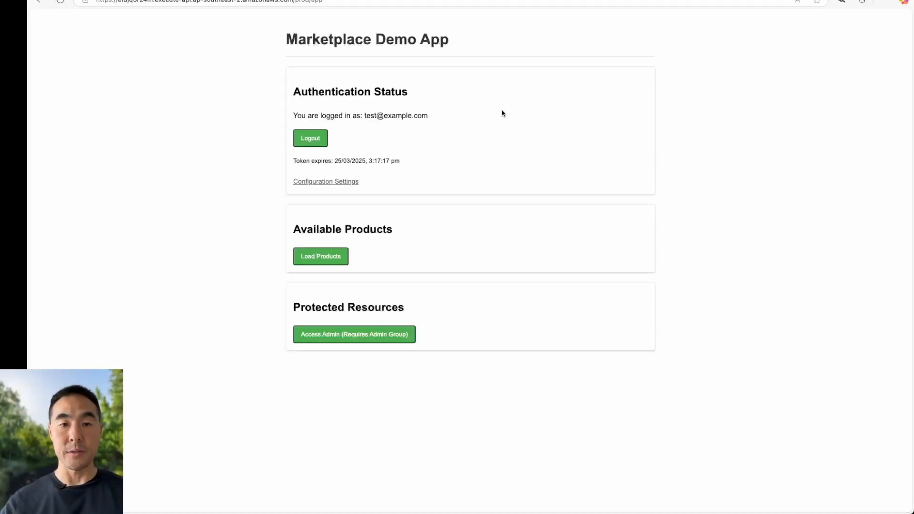
pyautogui.click(381, 341)
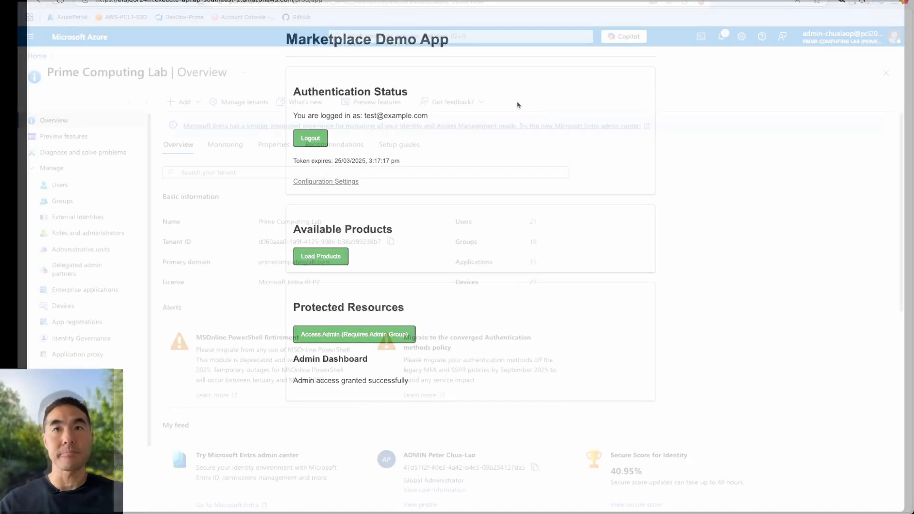
# In the Azure portal, create a non-gallery enterprise application named MarketplaceDemoEntraApp
pyautogui.scroll(-3, 755, 294)
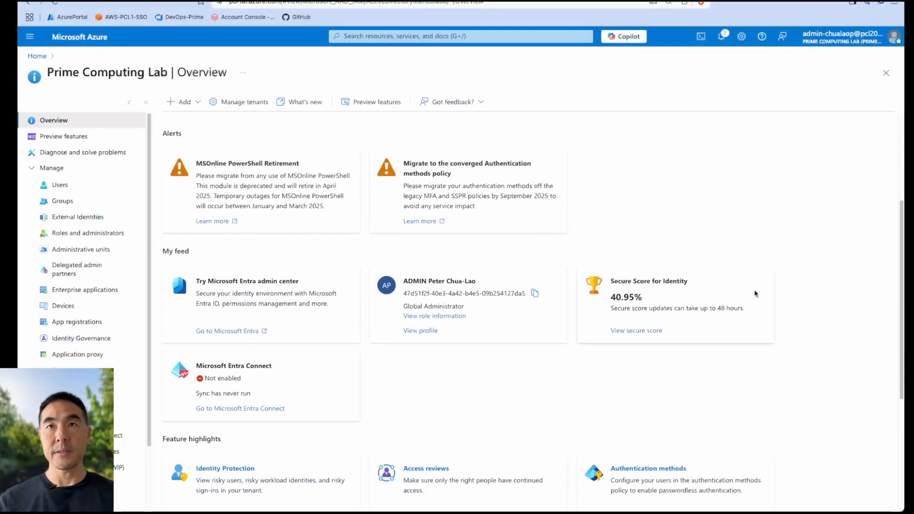
pyautogui.scroll(3, 755, 294)
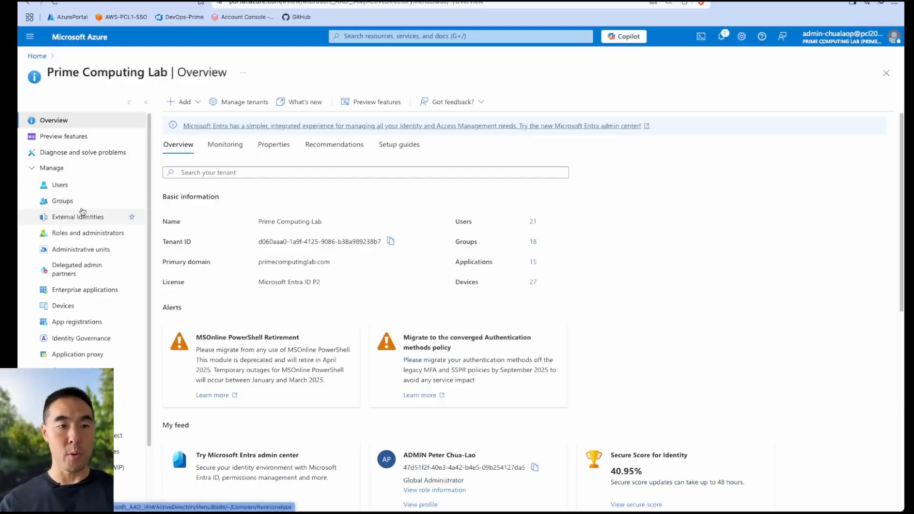
pyautogui.click(91, 290)
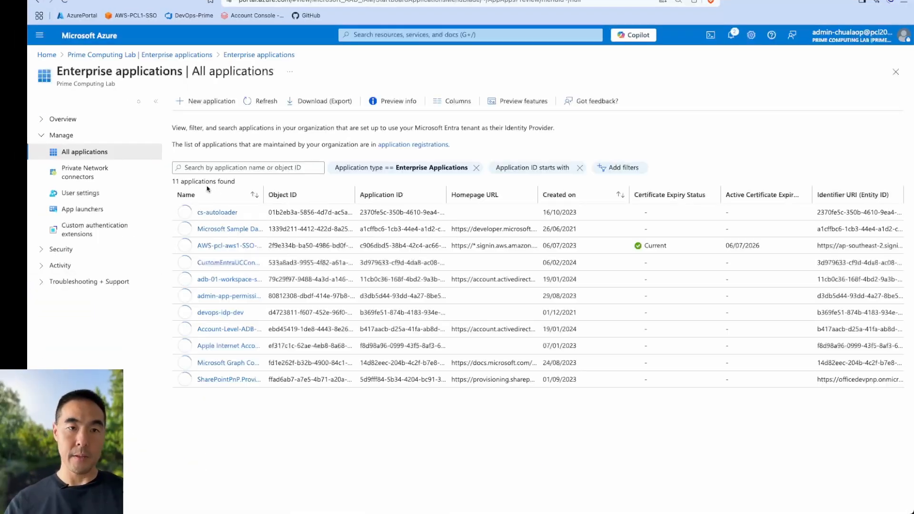
pyautogui.click(213, 101)
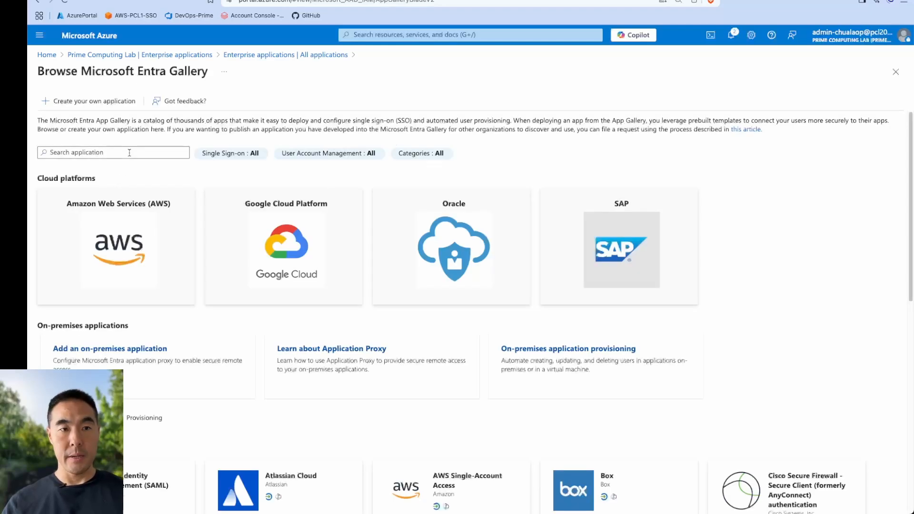
pyautogui.click(91, 101)
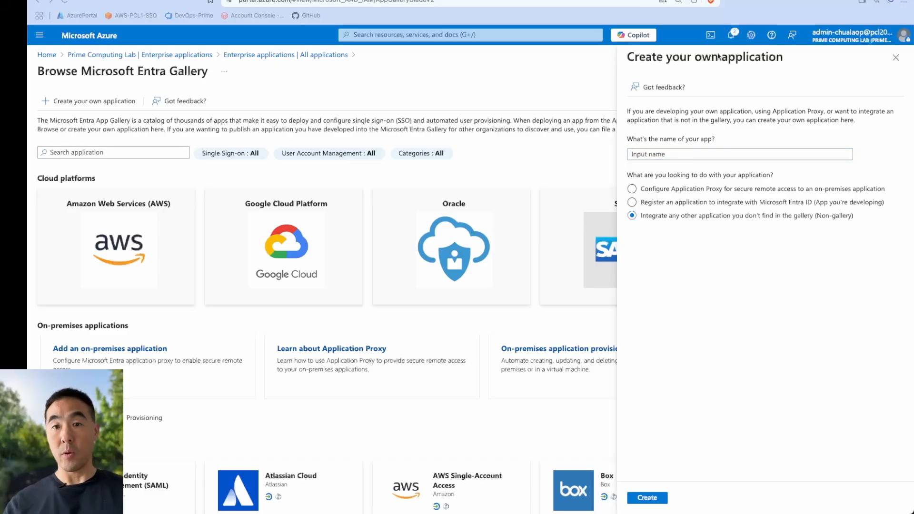
pyautogui.click(703, 153)
pyautogui.write('MarketplaceDemoEntraApp')
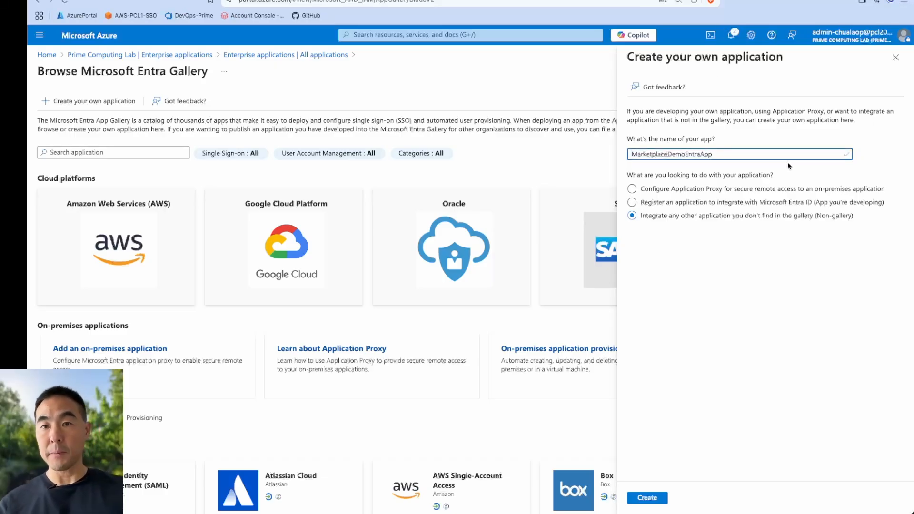
pyautogui.click(657, 500)
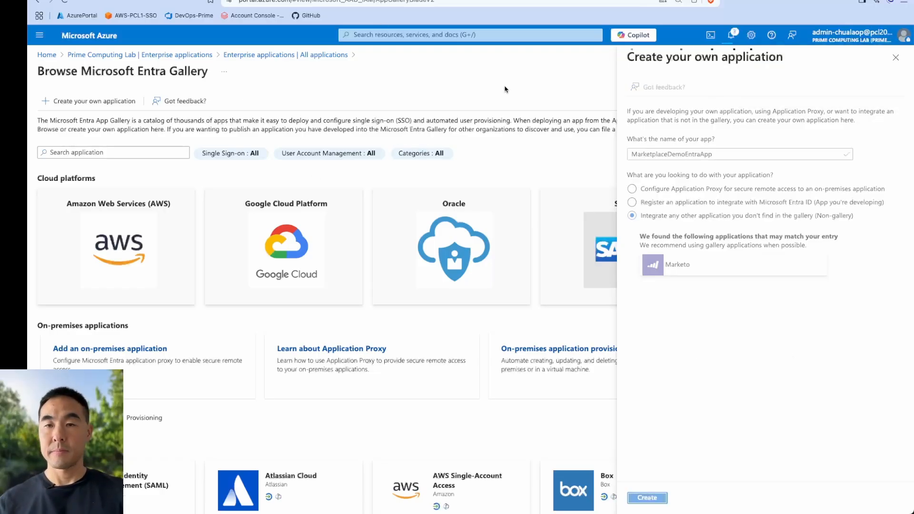
# Choose SAML as MarketplaceDemoEntraApp's single sign-on method and add an empty identifier entry in its Basic SAML Configuration
pyautogui.click(84, 250)
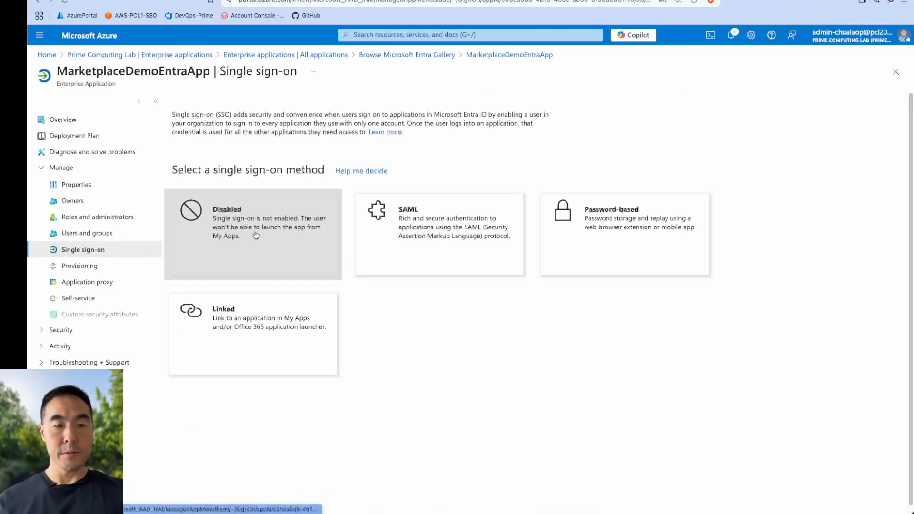
pyautogui.click(412, 233)
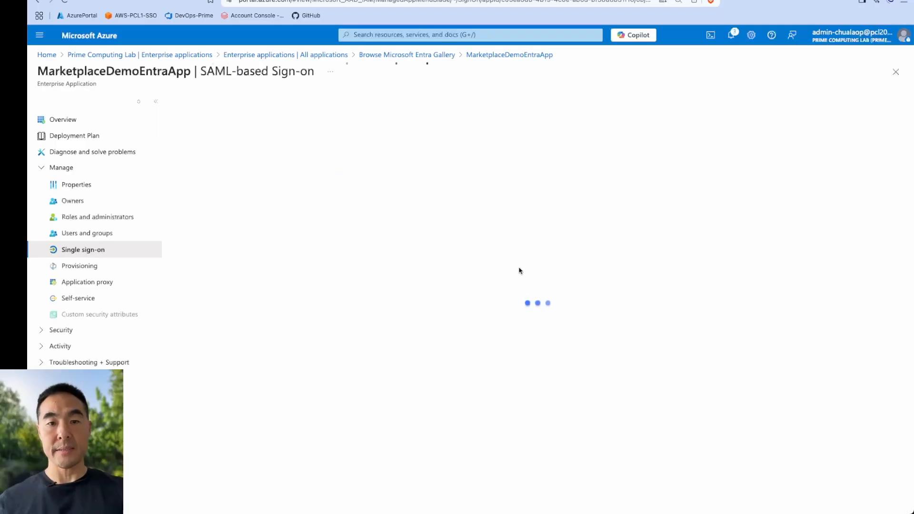
pyautogui.click(519, 213)
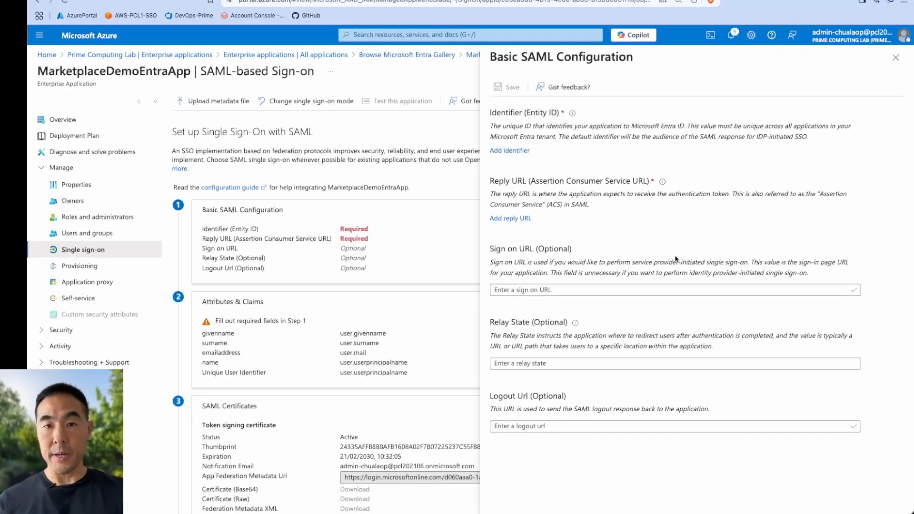
pyautogui.click(503, 152)
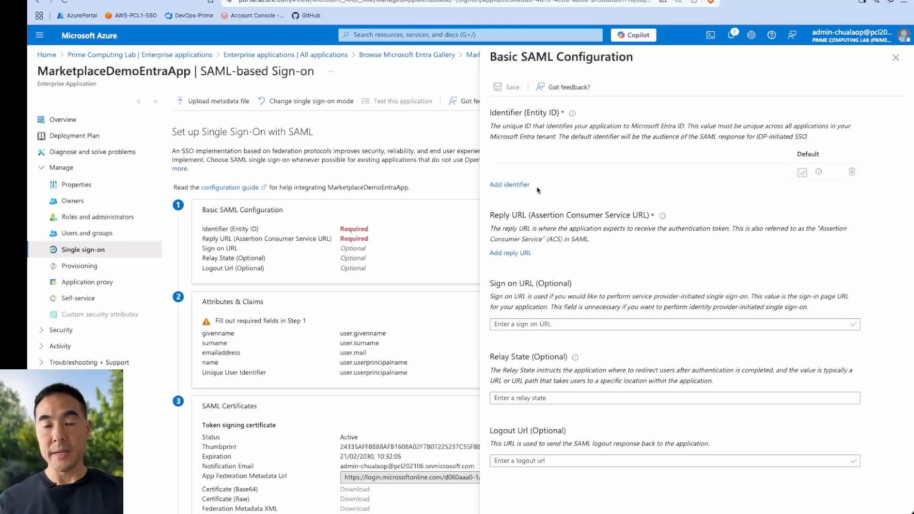
pyautogui.click(568, 173)
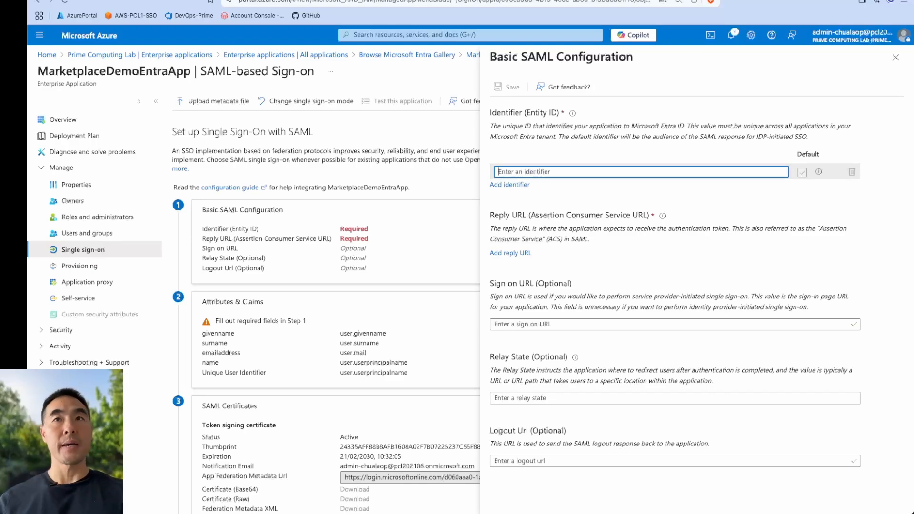
# Look up the SP entity ID and ACS URL formats in the Amazon Cognito guide on SAML identity providers
pyautogui.press('super+Tab')
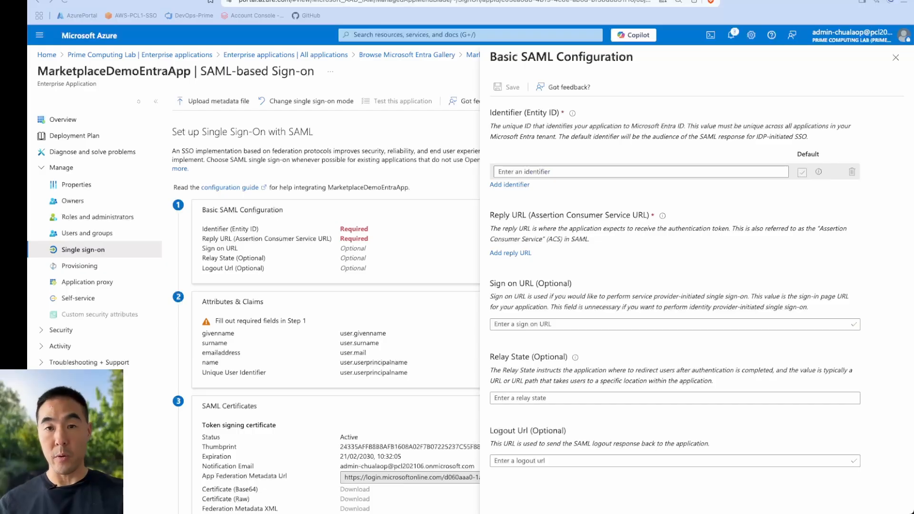
pyautogui.click(447, 0)
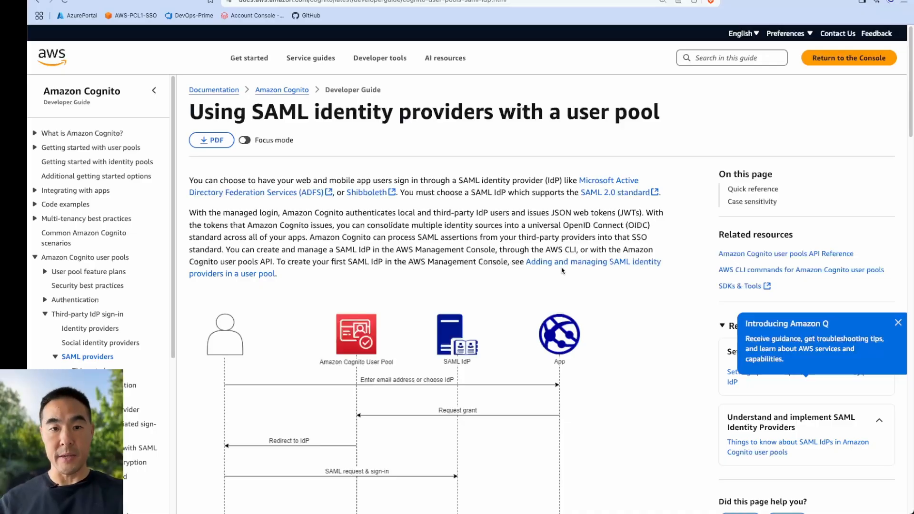
pyautogui.scroll(-14, 562, 270)
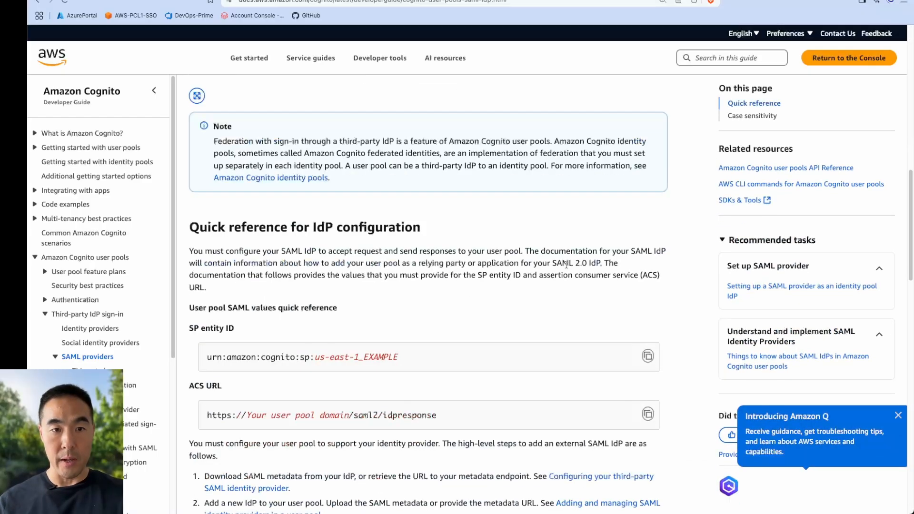
pyautogui.scroll(-3, 429, 259)
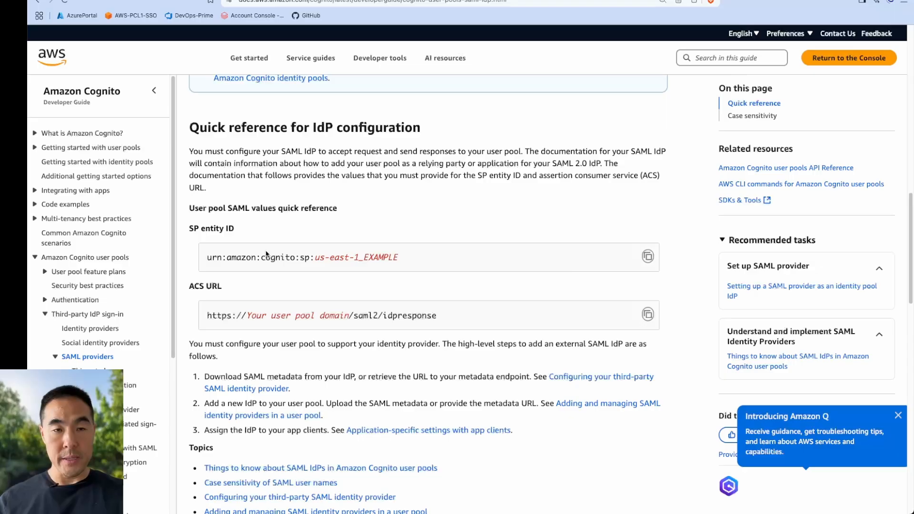
# Copy the demo pool's user pool ID from Cognito and set the Entra app's identifier to urn:amazon:cognito:sp:ap-southeast-2_NYd755e0q
pyautogui.scroll(-1, 240, 254)
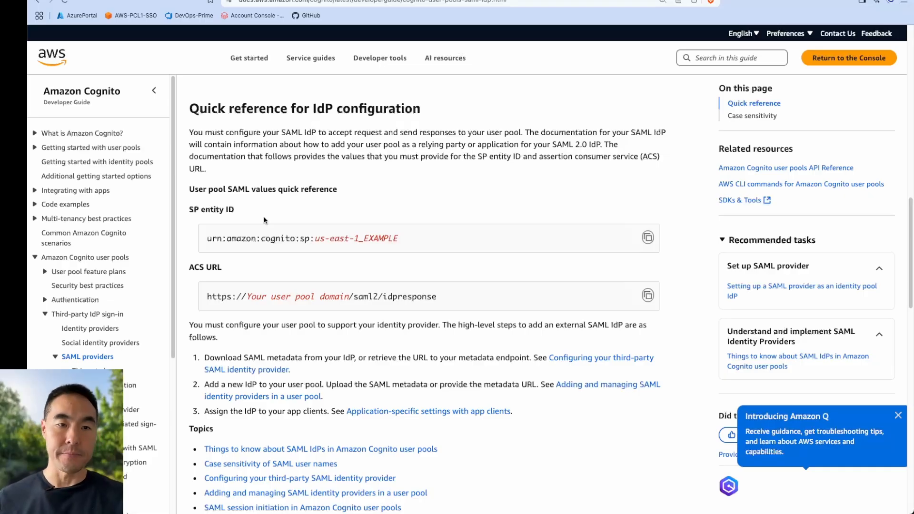
pyautogui.moveTo(315, 238); pyautogui.dragTo(399, 240)
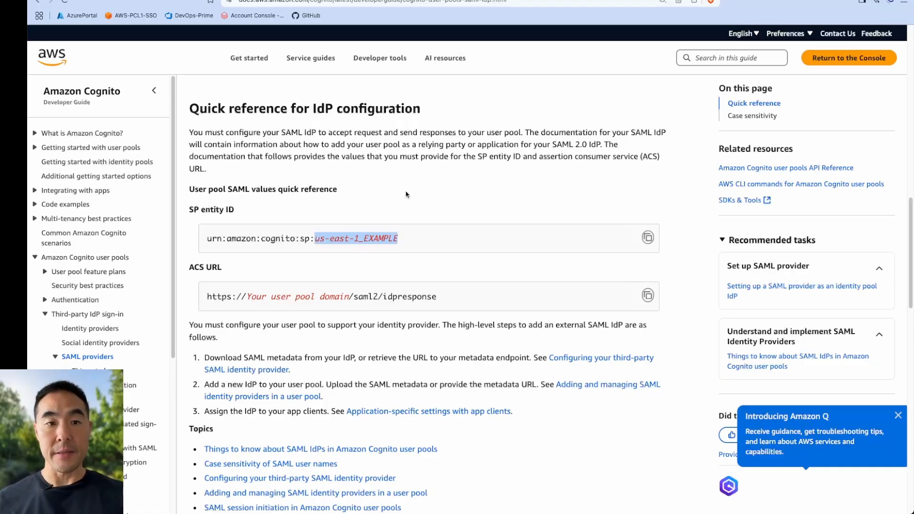
pyautogui.scroll(-1, 257, 189)
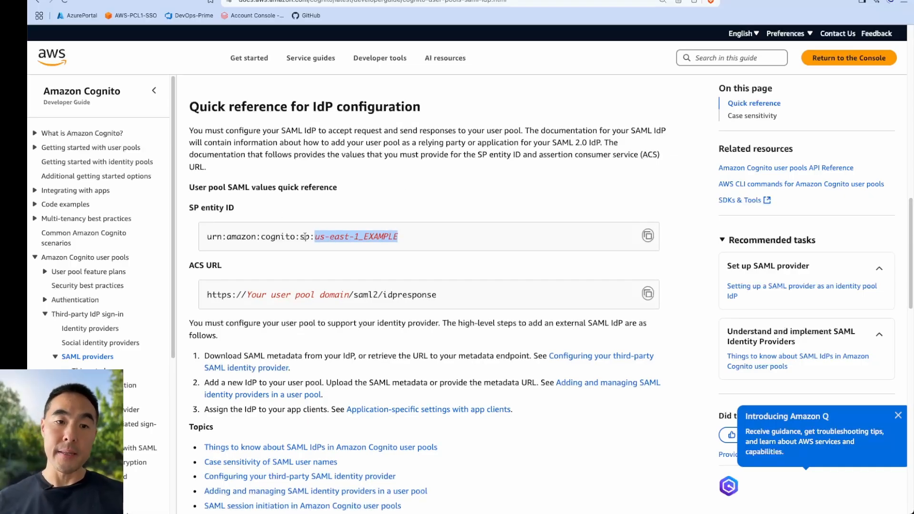
pyautogui.click(205, 0)
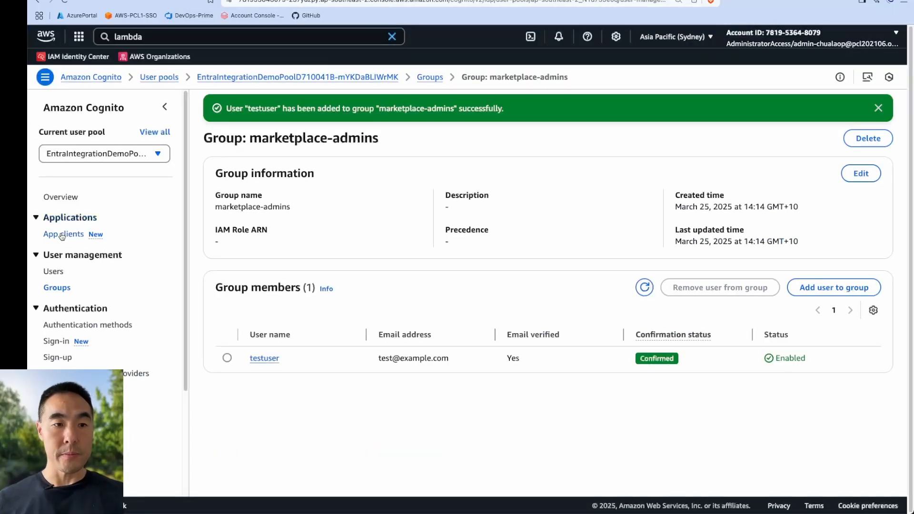
pyautogui.click(62, 198)
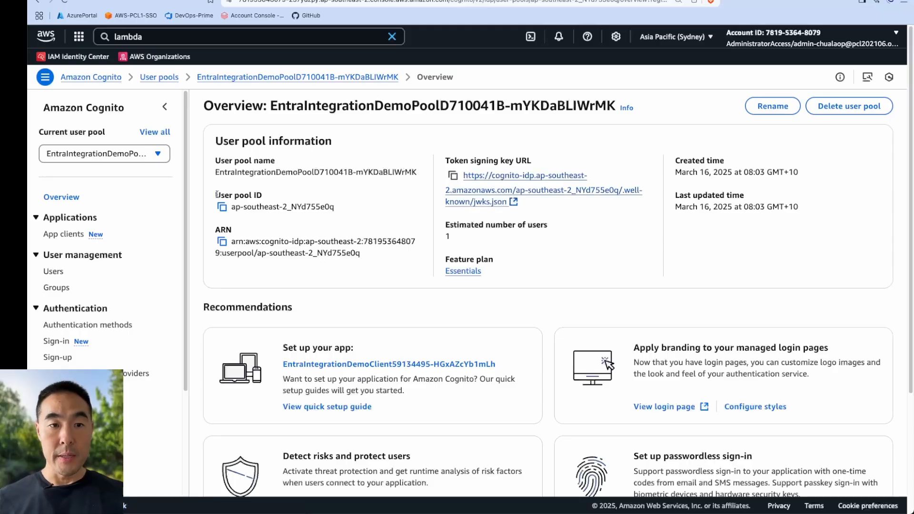
pyautogui.moveTo(217, 195); pyautogui.dragTo(263, 196)
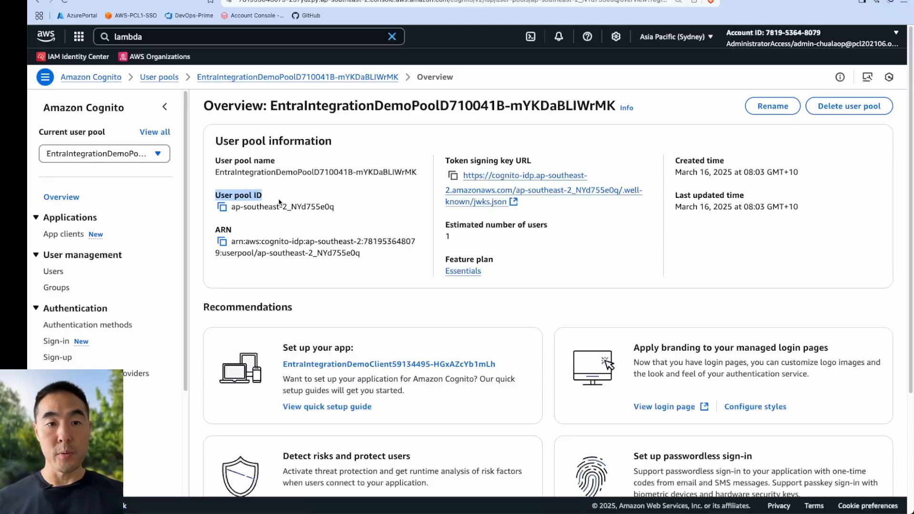
pyautogui.click(223, 207)
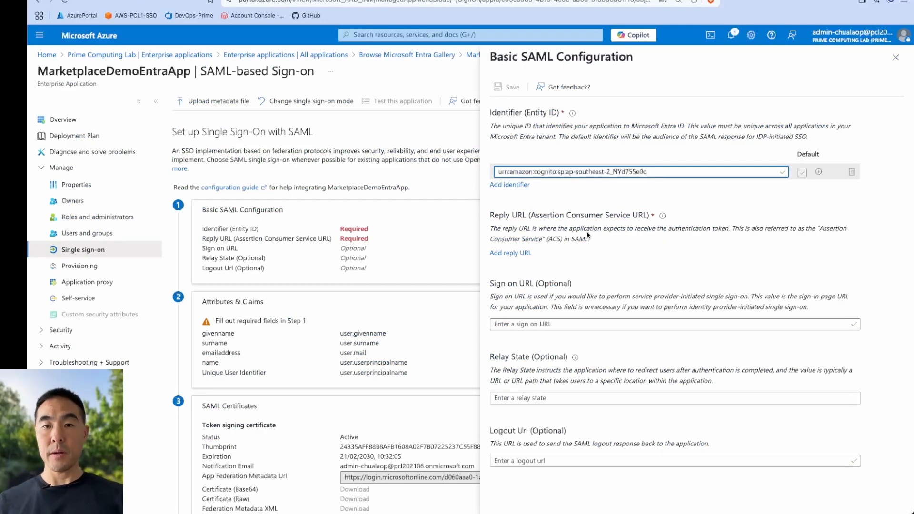
# Add an empty reply URL entry in Basic SAML Configuration and check the ACS URL format in the Cognito guide
pyautogui.click(512, 253)
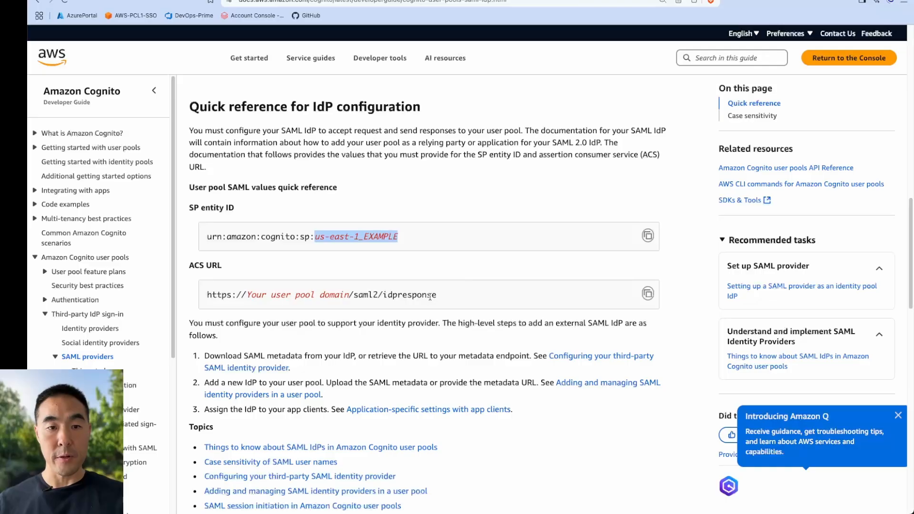
pyautogui.moveTo(248, 296); pyautogui.dragTo(353, 295)
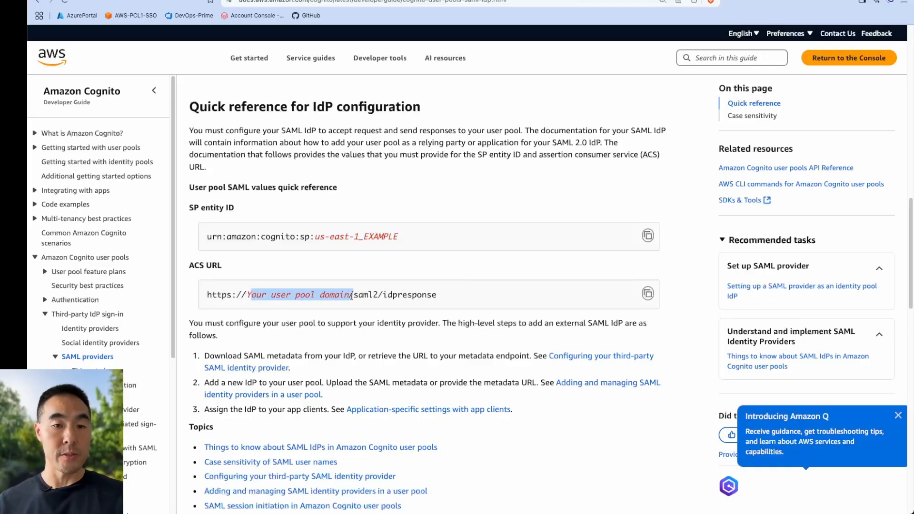
pyautogui.moveTo(441, 297); pyautogui.dragTo(201, 297)
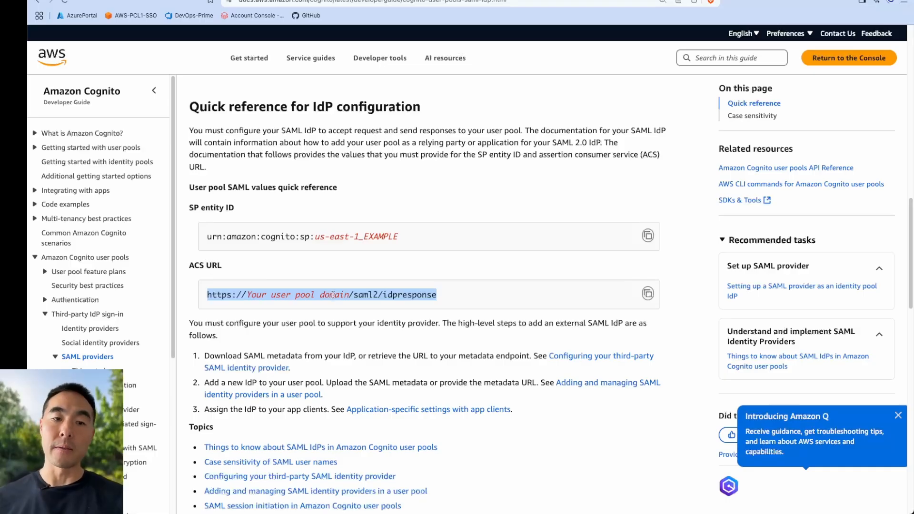
pyautogui.moveTo(351, 295); pyautogui.dragTo(245, 296)
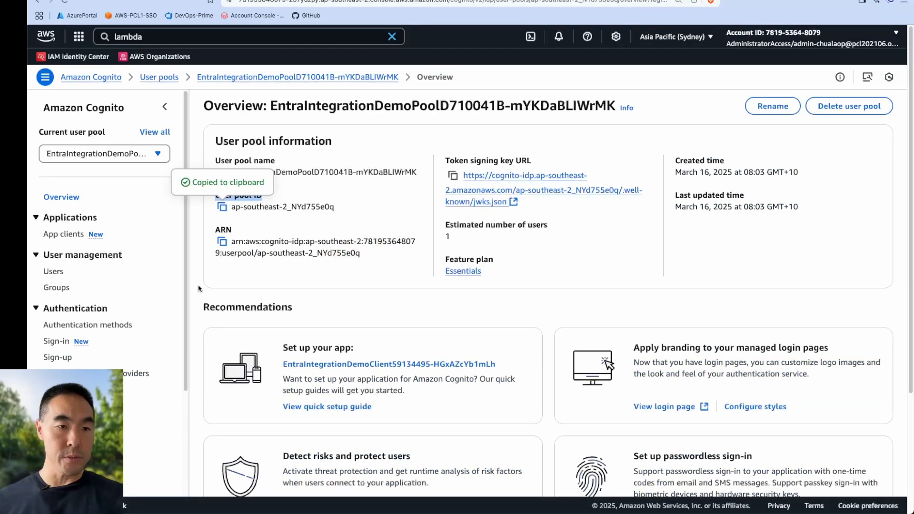
pyautogui.scroll(-3, 71, 305)
pyautogui.click(65, 360)
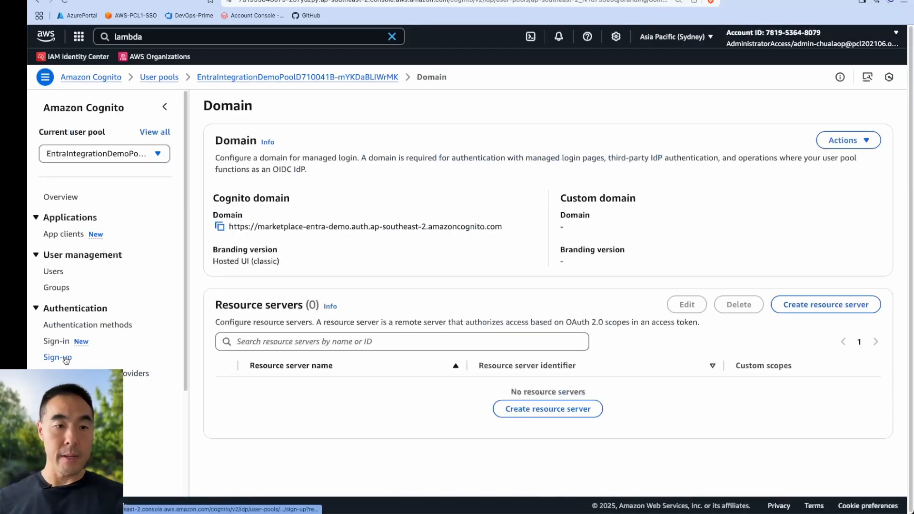
pyautogui.click(220, 227)
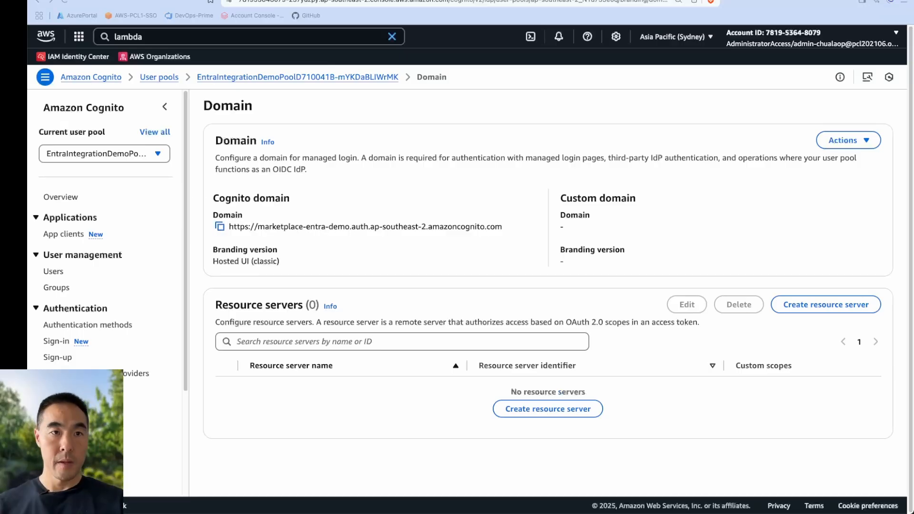
pyautogui.hotkey('ctrl', 'Tab')
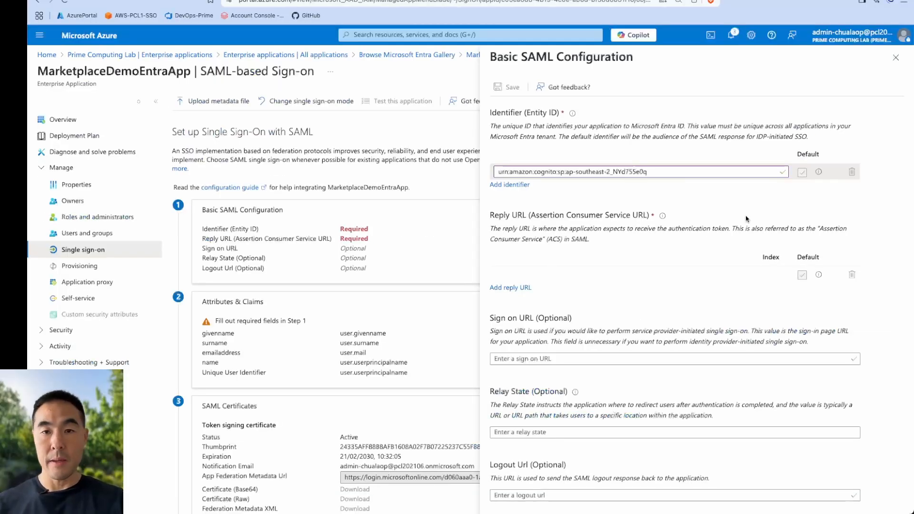
pyautogui.click(526, 273)
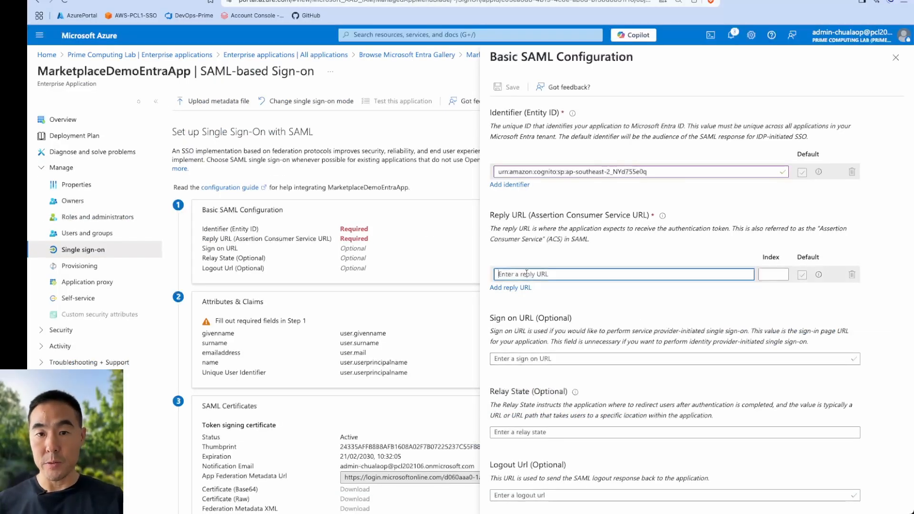
pyautogui.hotkey('ctrl', 'v')
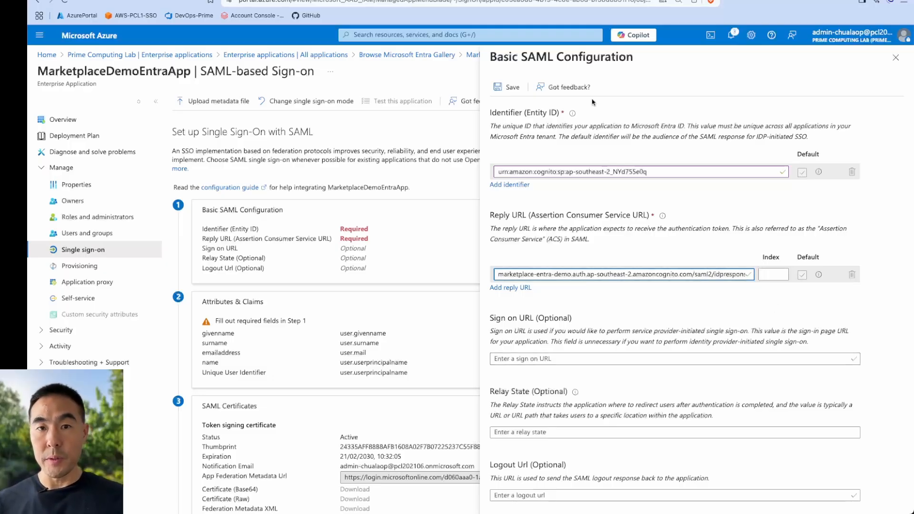
pyautogui.click(507, 87)
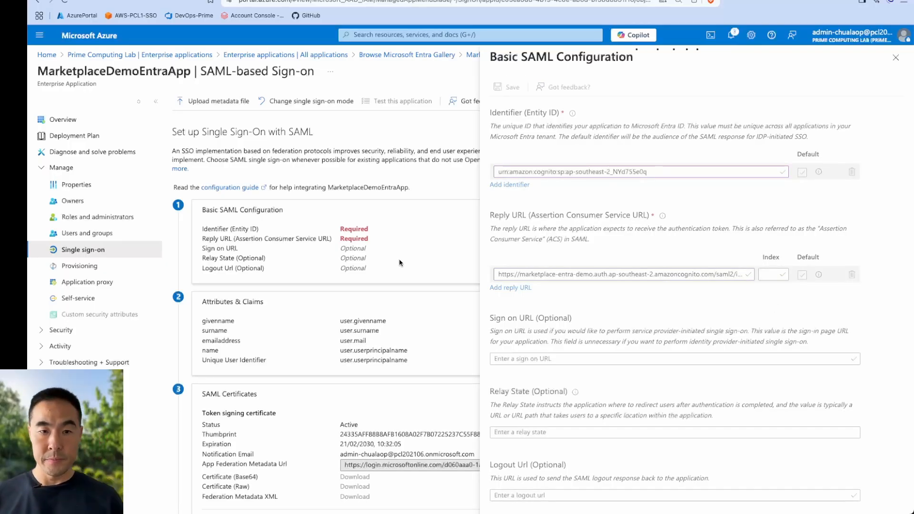
pyautogui.click(889, 56)
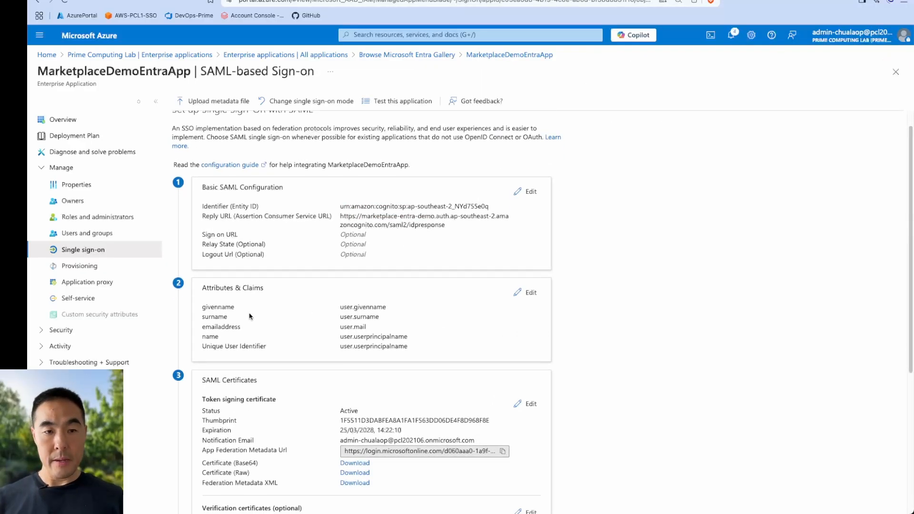
# In Attributes & Claims, set the Unique User Identifier (Name ID) claim's source attribute to user.objectid and save the claim
pyautogui.click(529, 281)
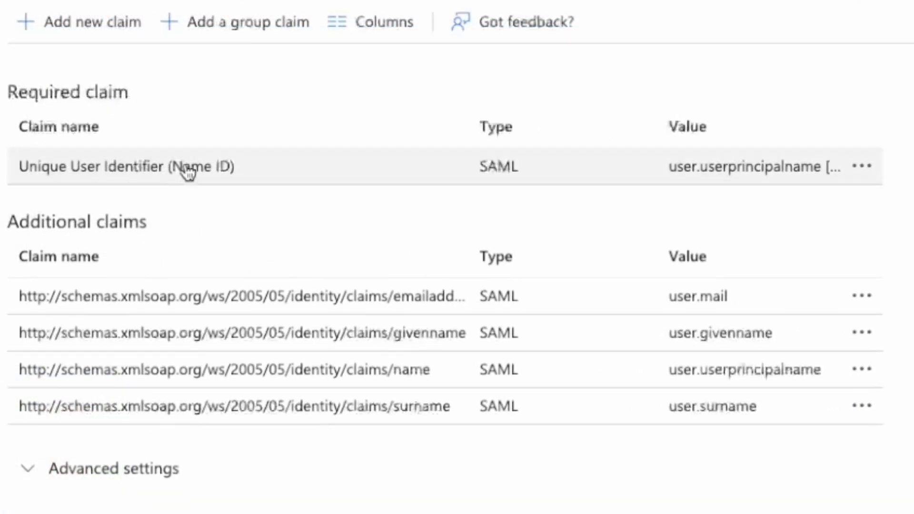
pyautogui.click(863, 167)
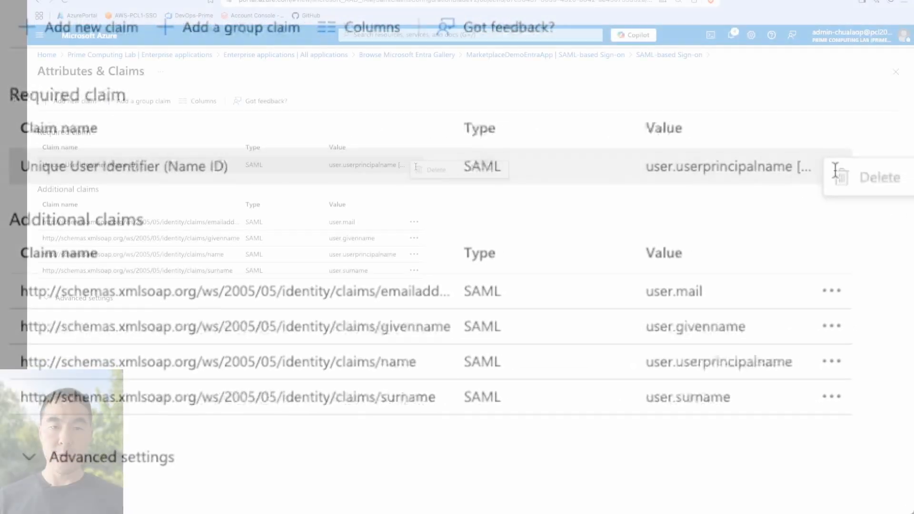
pyautogui.click(362, 170)
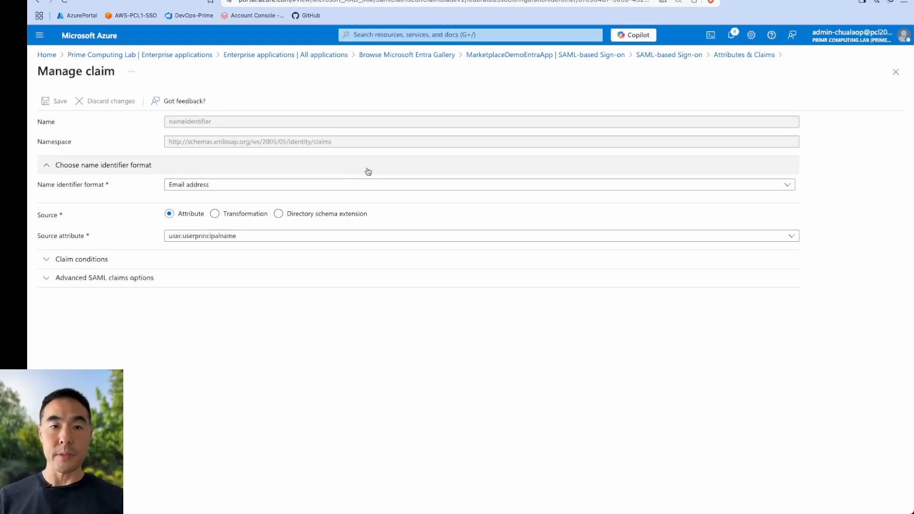
pyautogui.click(319, 238)
pyautogui.write('obj')
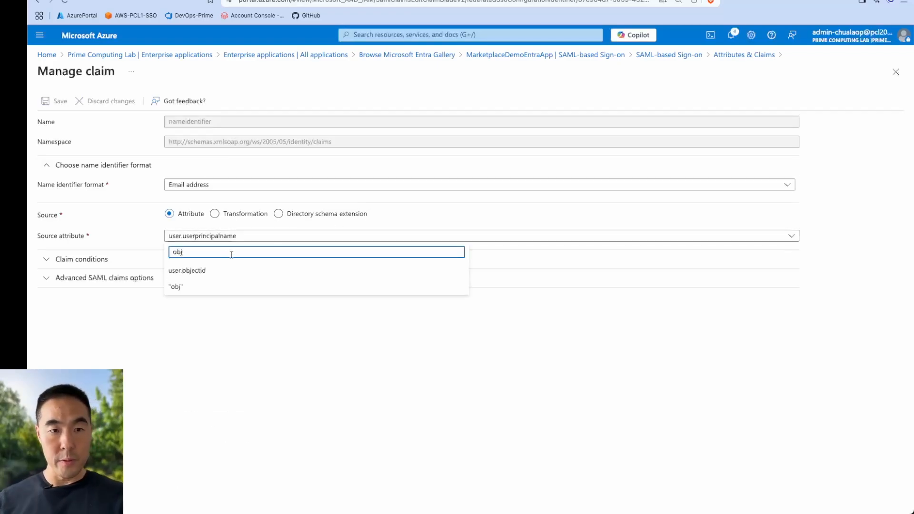
pyautogui.click(205, 271)
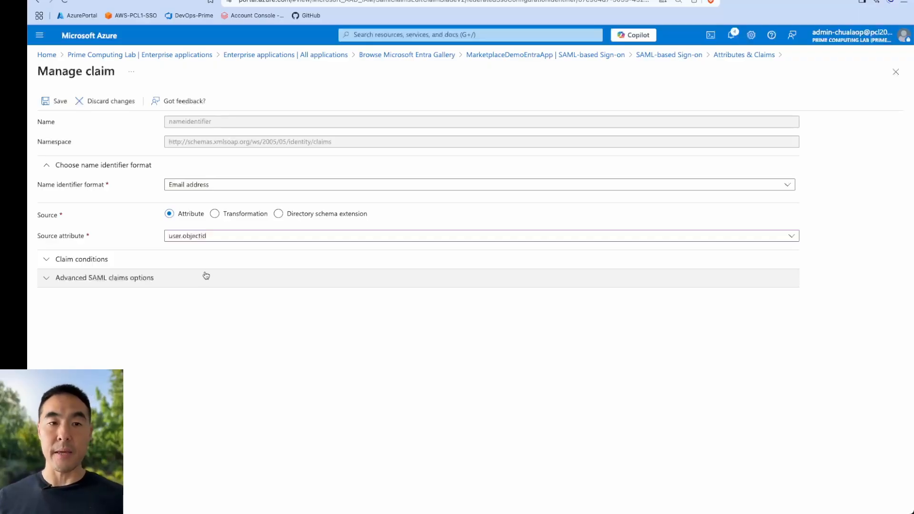
pyautogui.click(237, 192)
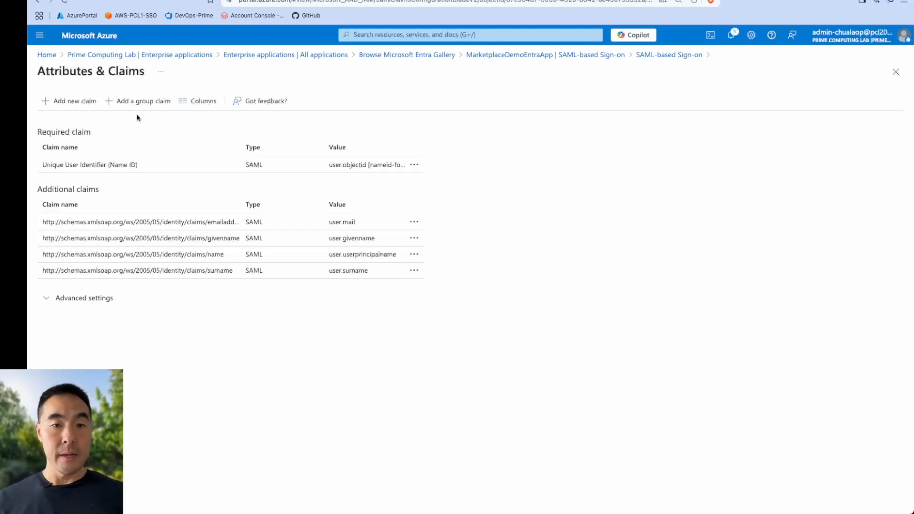
# Add a group claim that returns All groups with Group ID as the source attribute, and save it
pyautogui.click(137, 101)
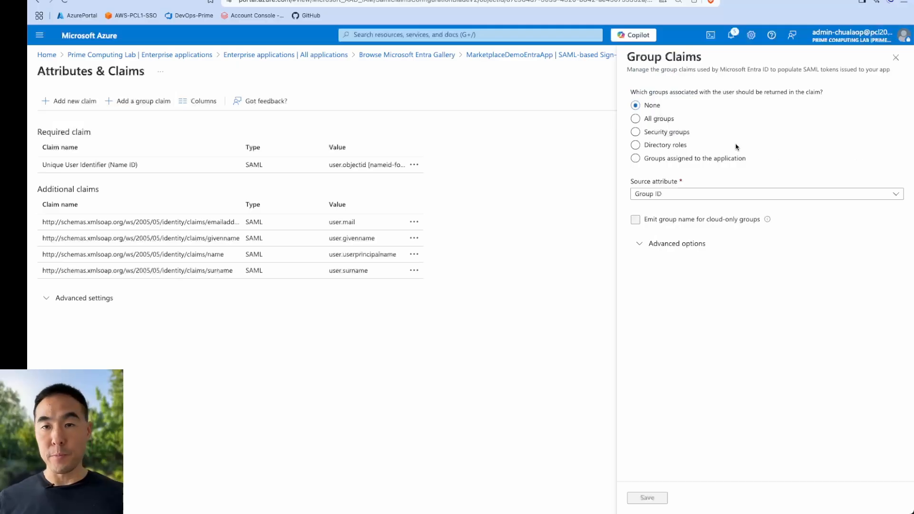
pyautogui.click(672, 123)
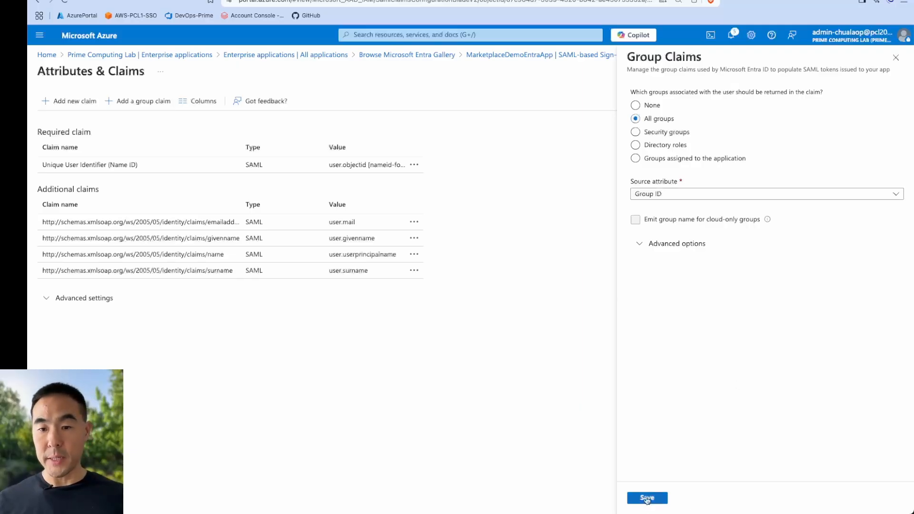
pyautogui.click(647, 498)
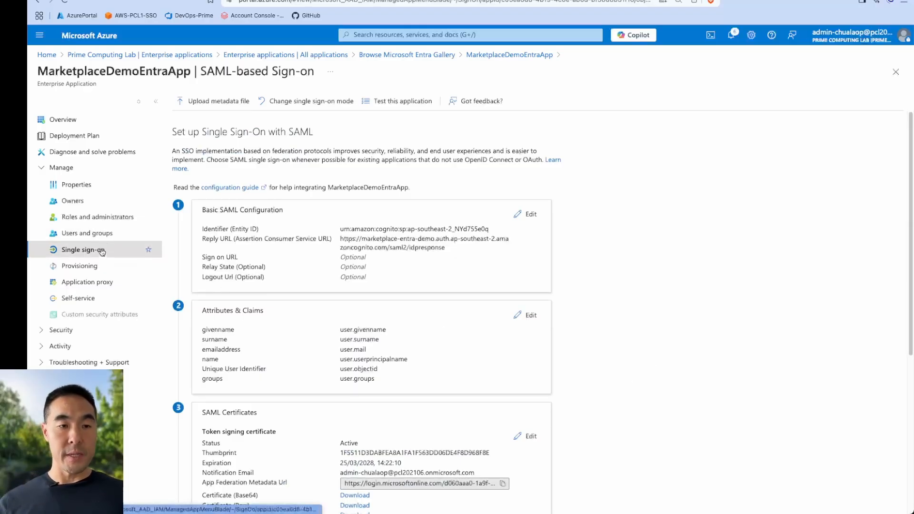
# Review MarketplaceDemoEntraApp's user and group assignments and its Assignment required property
pyautogui.click(90, 233)
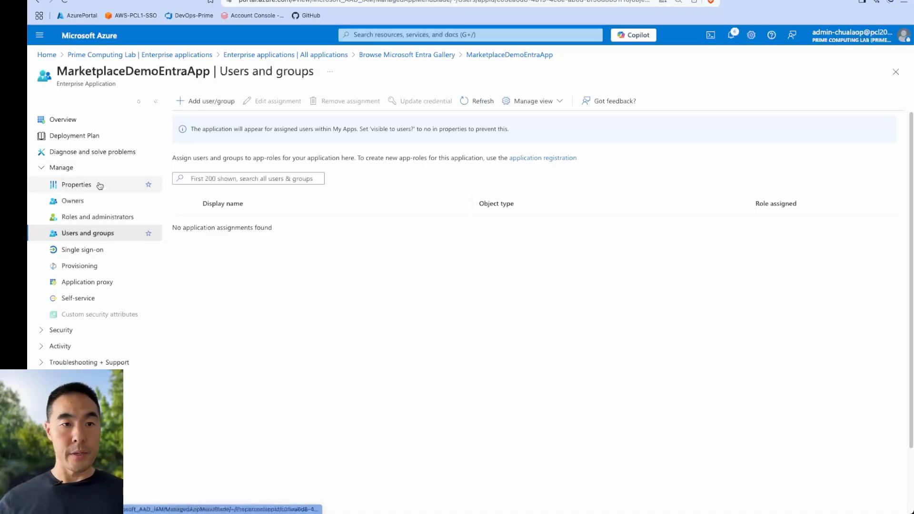
pyautogui.click(84, 186)
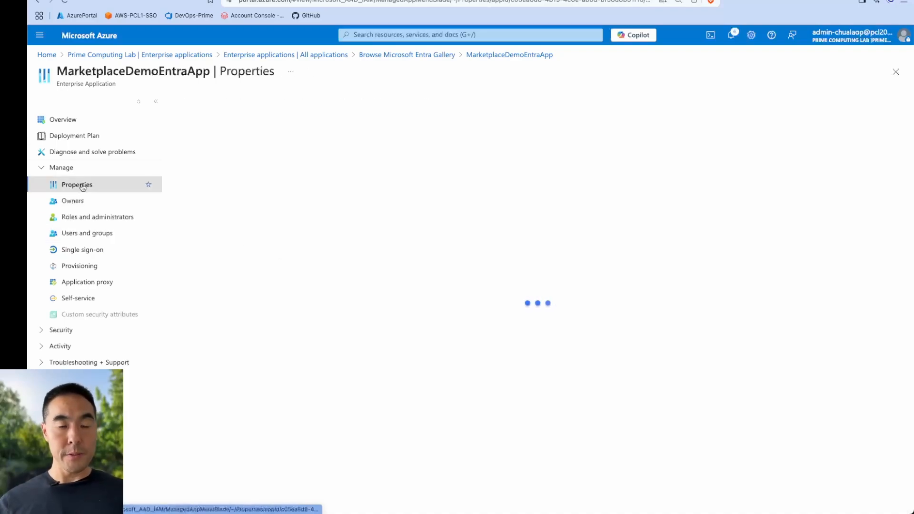
pyautogui.scroll(-1, 572, 377)
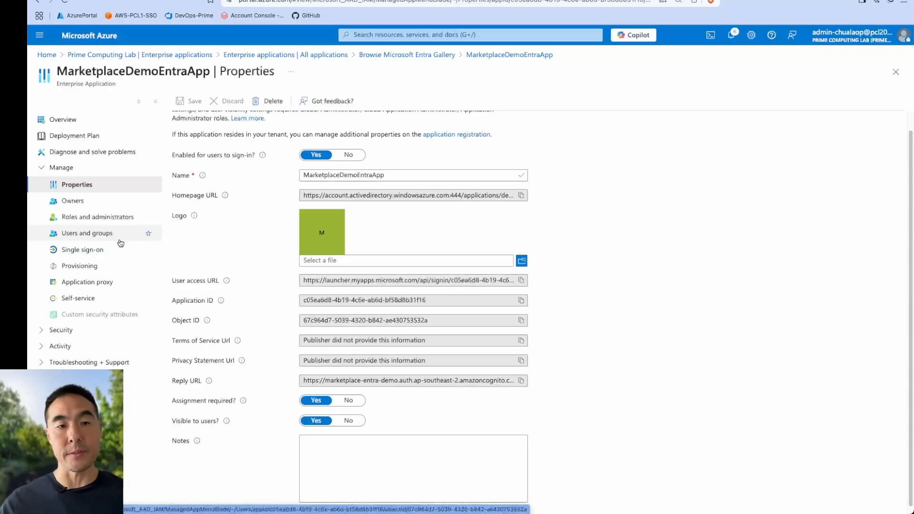
pyautogui.moveTo(249, 405)
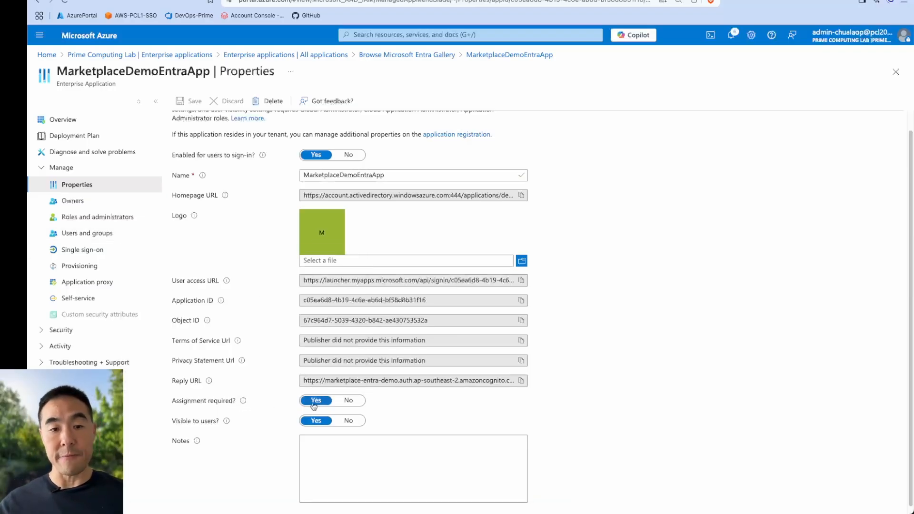
# Start a user assignment for MarketplaceDemoEntraApp, search for the demo user by first name, and select that user
pyautogui.click(106, 234)
pyautogui.click(571, 136)
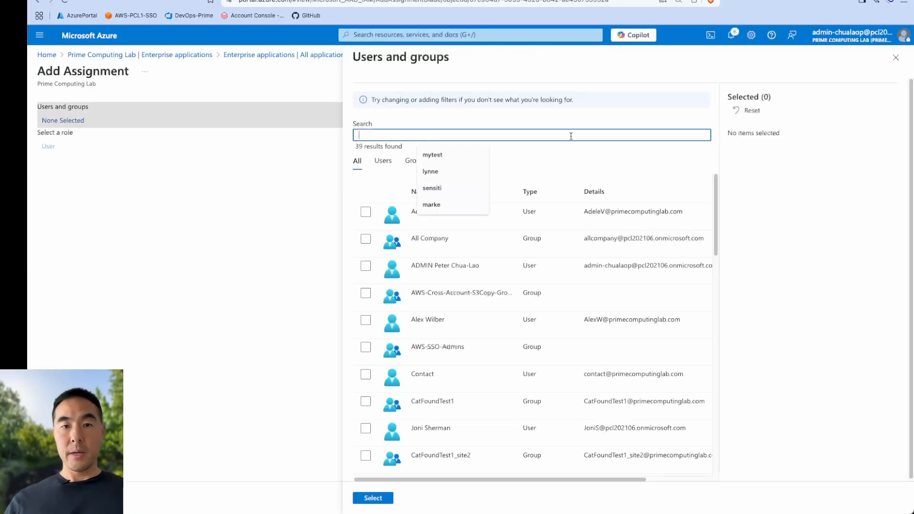
pyautogui.write('alex')
pyautogui.click(366, 212)
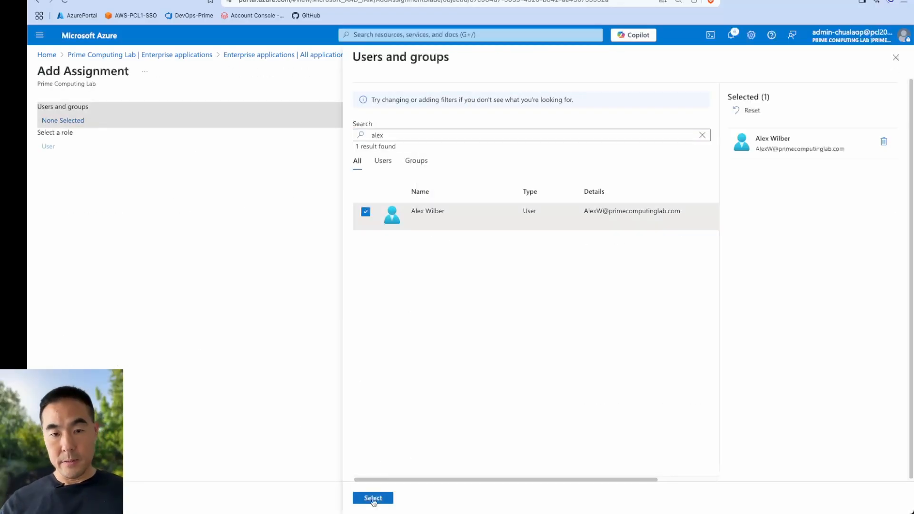
pyautogui.click(373, 497)
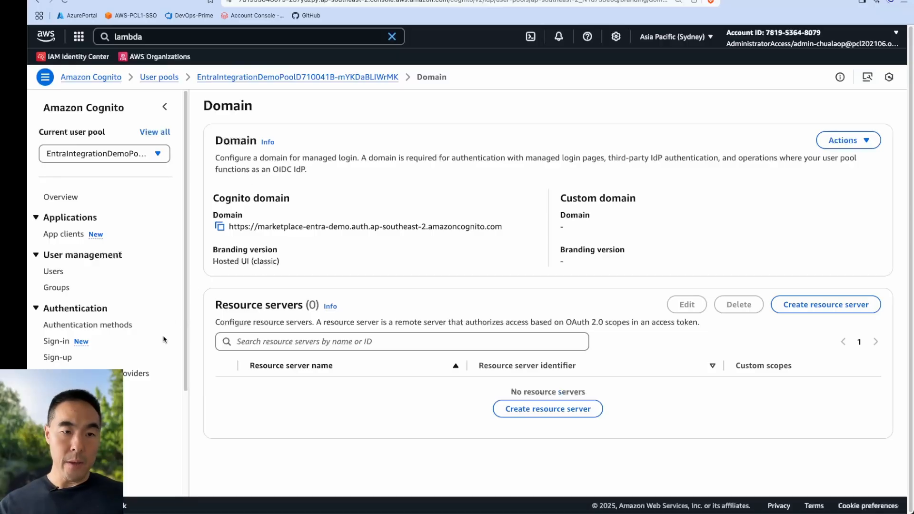
# Start adding a SAML identity provider to the user pool's social and external providers, with EntraID as the provider name
pyautogui.click(137, 378)
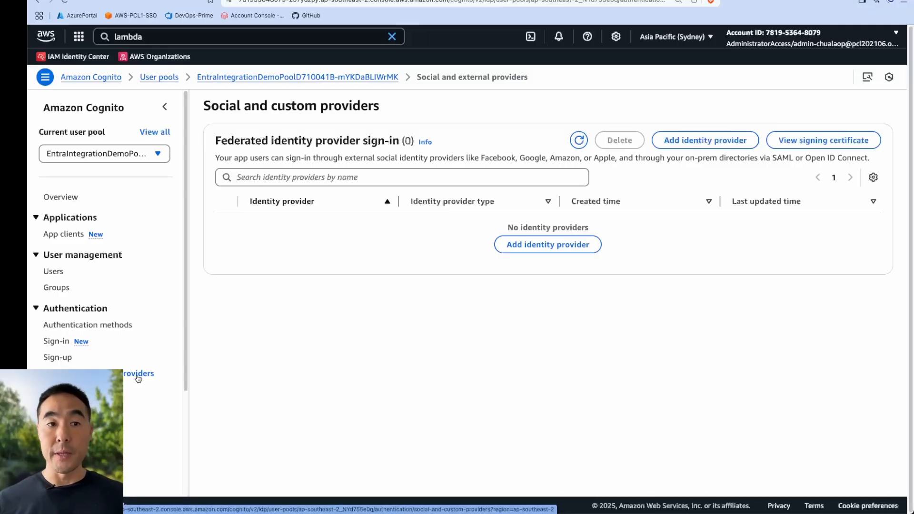
pyautogui.click(561, 245)
pyautogui.click(361, 246)
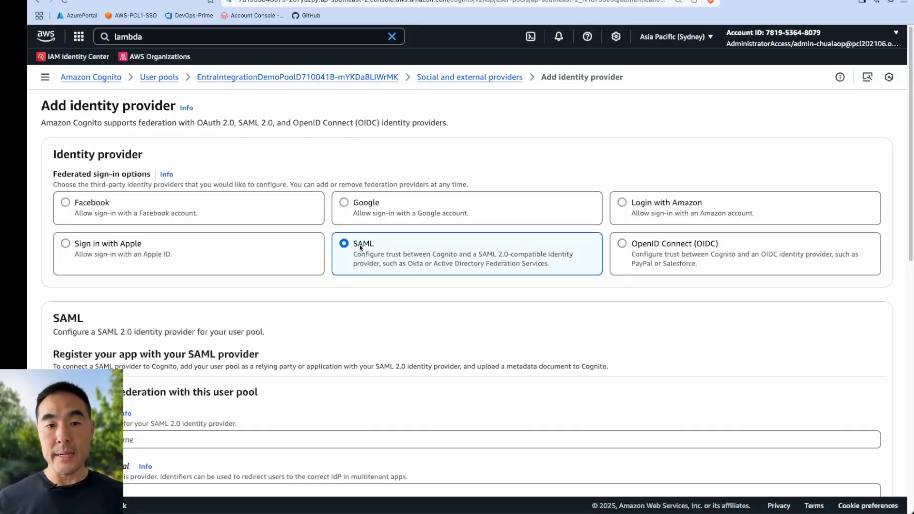
pyautogui.scroll(-1, 526, 291)
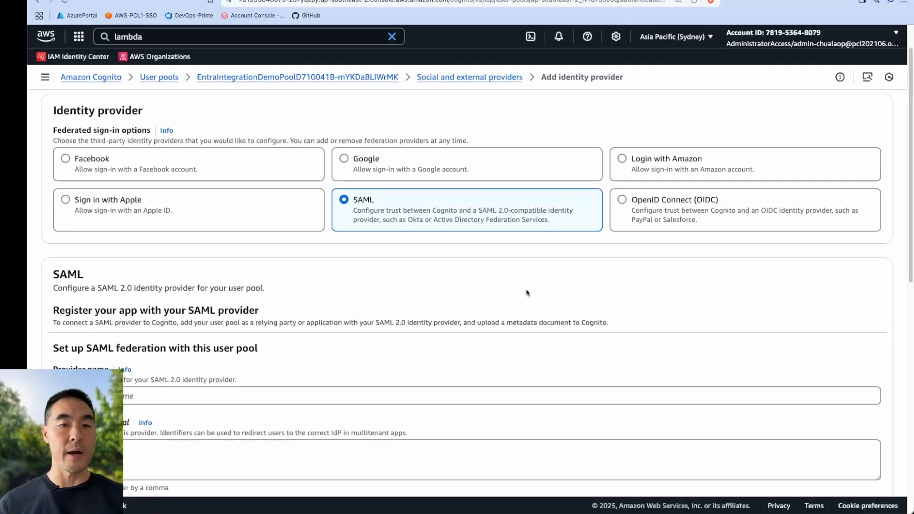
pyautogui.scroll(-3, 472, 287)
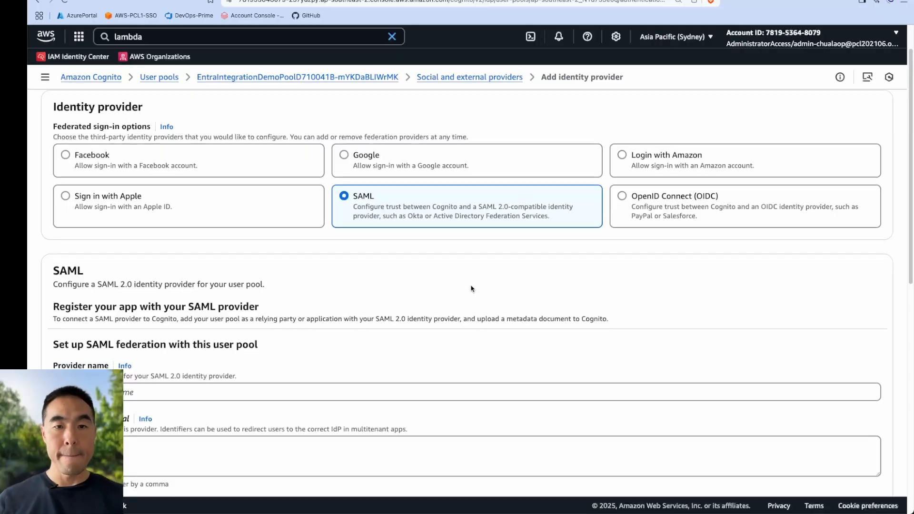
pyautogui.scroll(-3, 414, 296)
pyautogui.click(233, 182)
pyautogui.write('E')
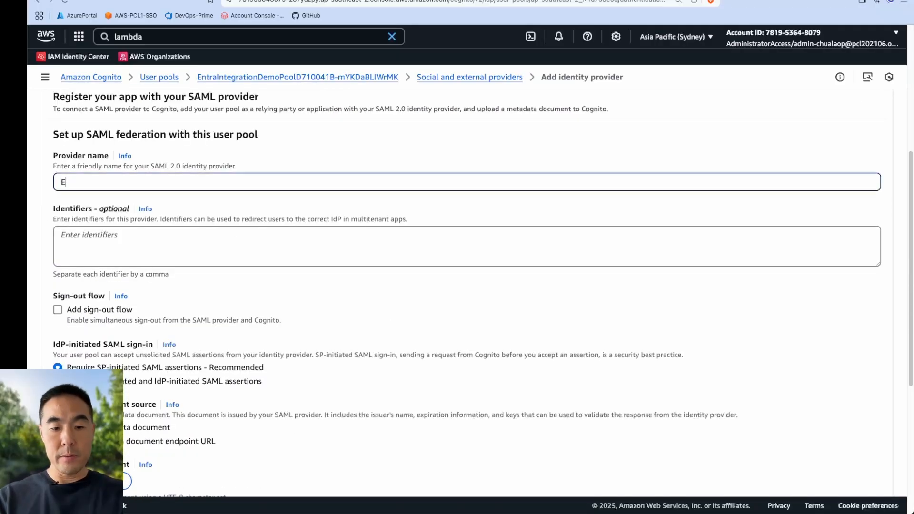
pyautogui.write('ntraID')
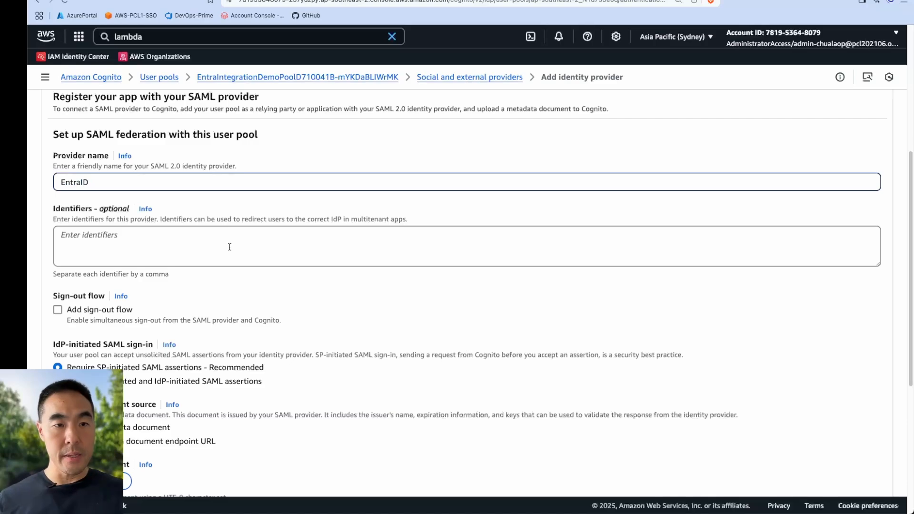
pyautogui.scroll(-4, 229, 246)
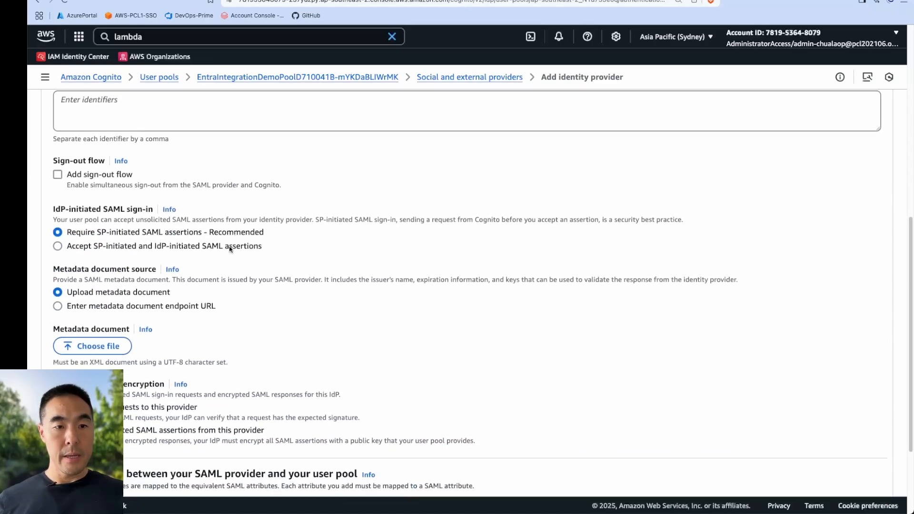
pyautogui.scroll(-1, 228, 322)
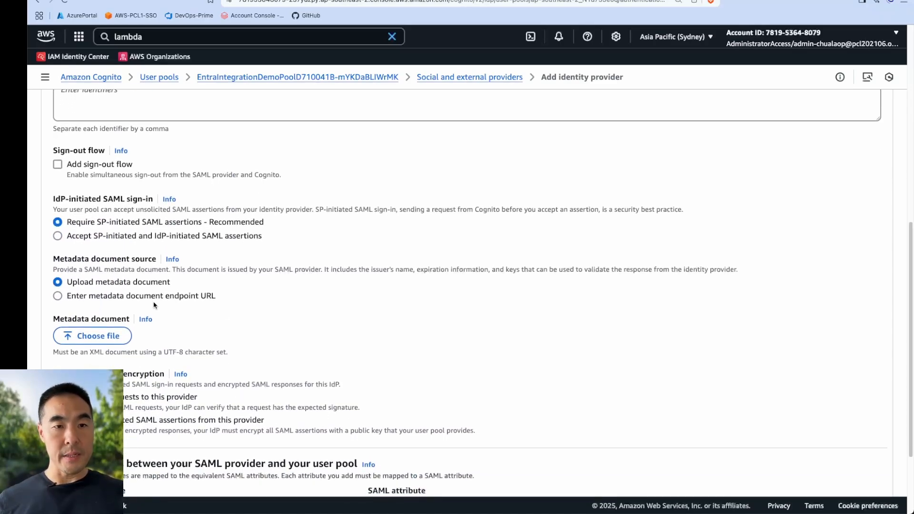
pyautogui.click(118, 297)
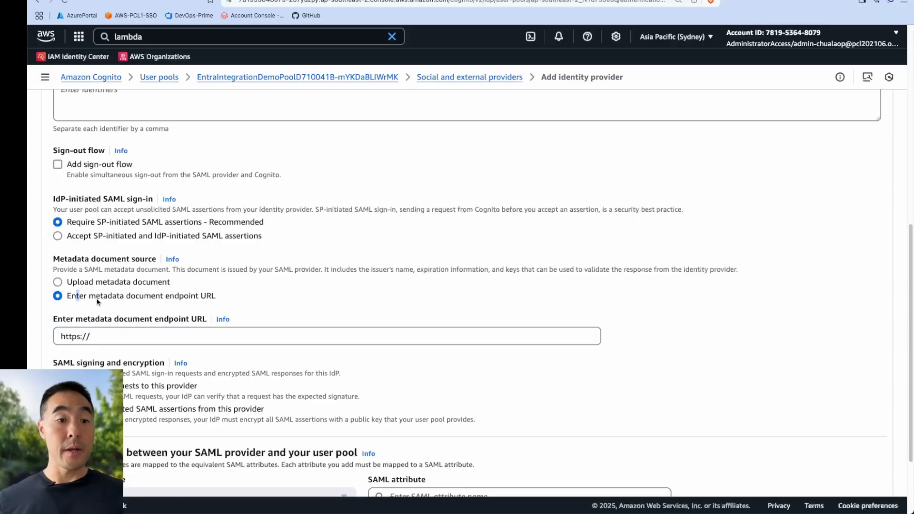
pyautogui.click(130, 284)
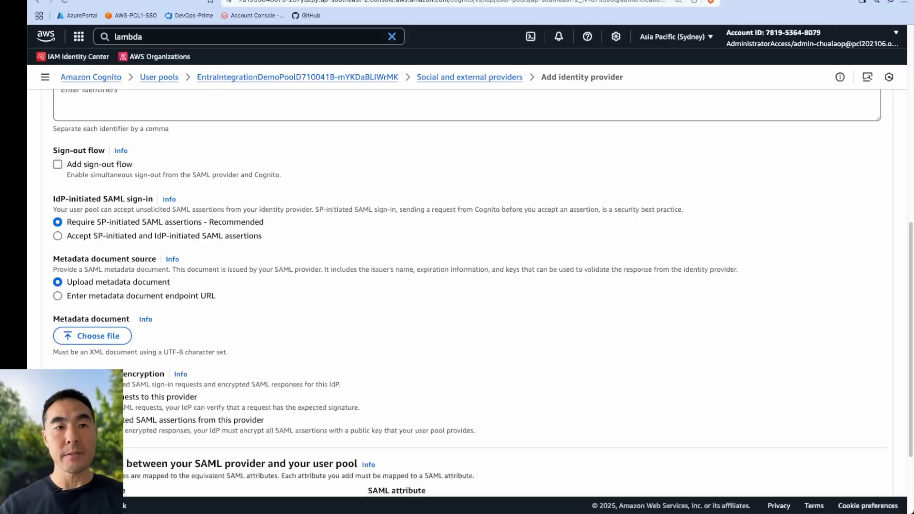
# Switch to the Azure portal and copy the App Federation Metadata Url from MarketplaceDemoEntraApp's single sign-on settings
pyautogui.hotkey('ctrl', 'Tab')
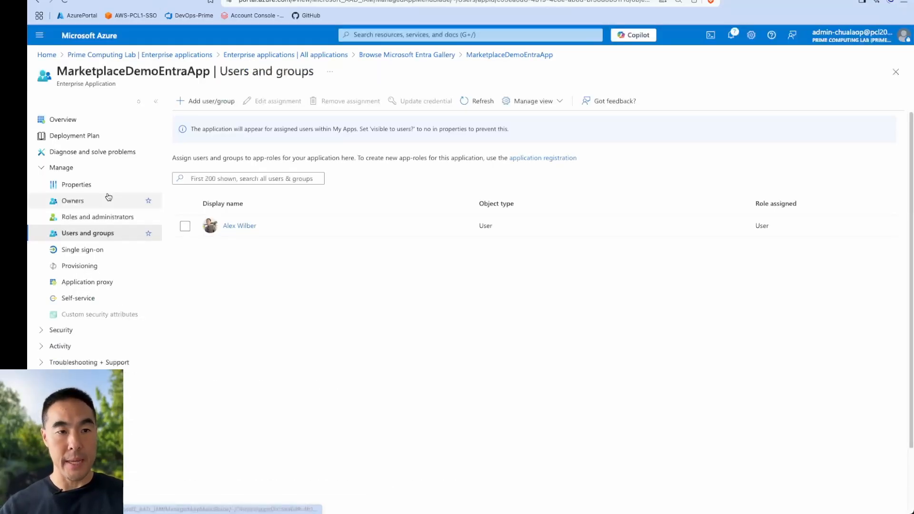
pyautogui.click(86, 251)
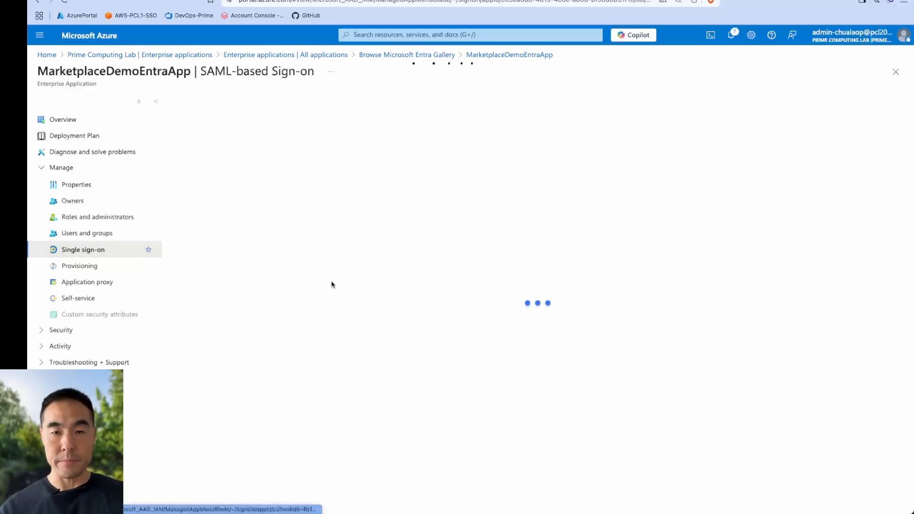
pyautogui.scroll(-3, 675, 302)
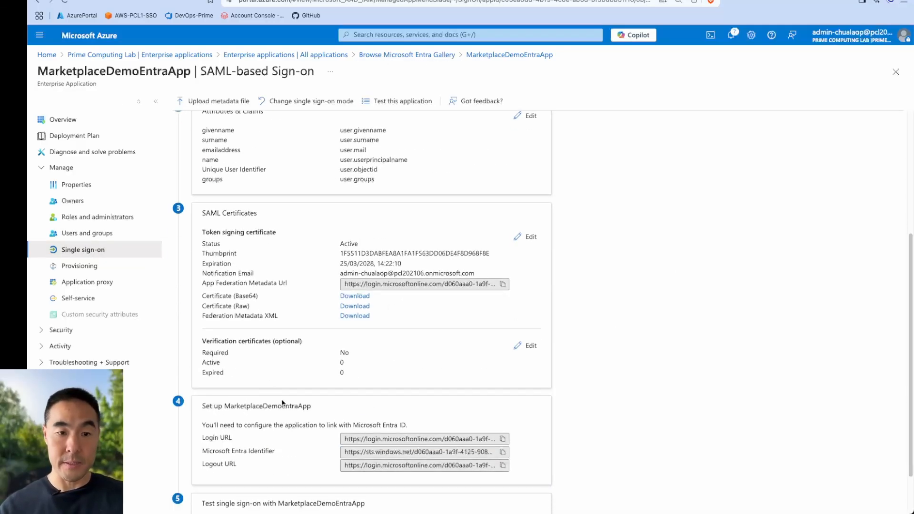
pyautogui.scroll(-1, 284, 412)
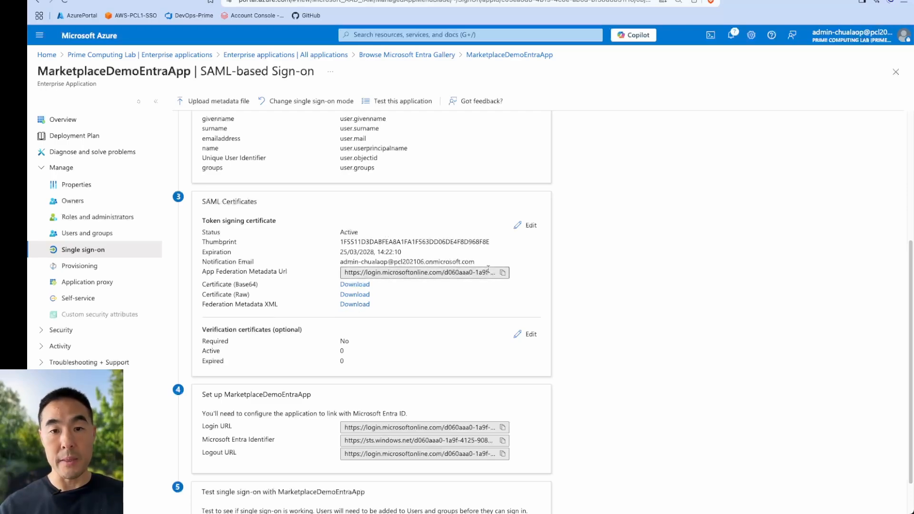
pyautogui.click(503, 273)
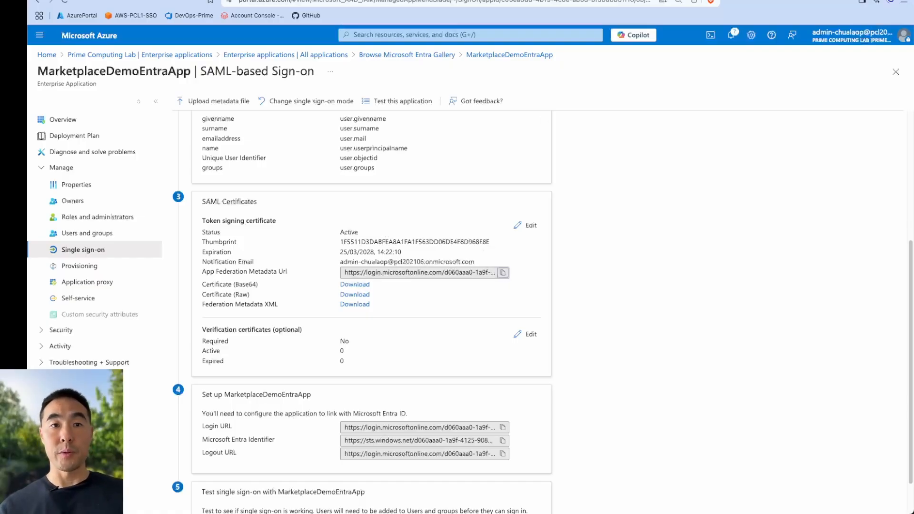
# Back in Amazon Cognito, set the metadata document source to an endpoint URL and paste the copied App Federation Metadata Url
pyautogui.hotkey('ctrl', 'Tab')
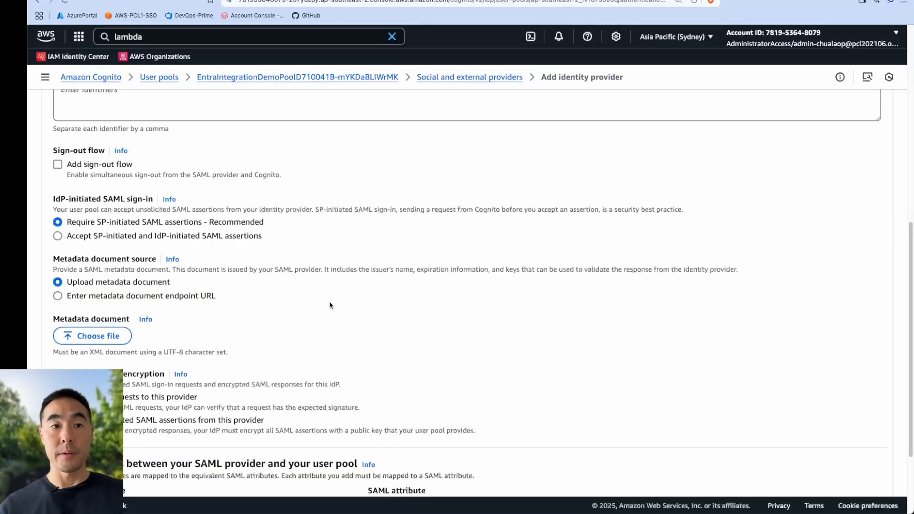
pyautogui.click(145, 296)
pyautogui.moveTo(143, 336); pyautogui.dragTo(38, 341)
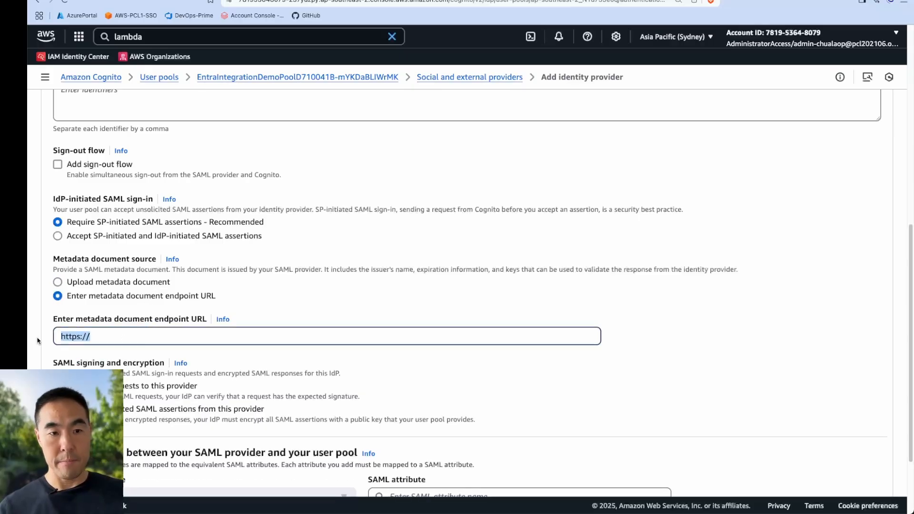
pyautogui.hotkey('ctrl', 'v')
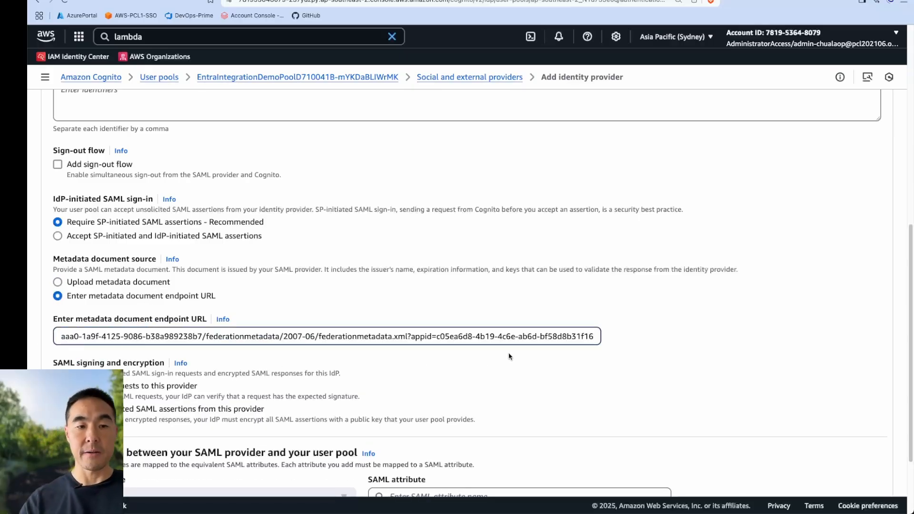
# Examine the federation metadata XML in a new browser tab and the SAML Certificates section of MarketplaceDemoEntraApp's sign-on settings
pyautogui.click(210, 336)
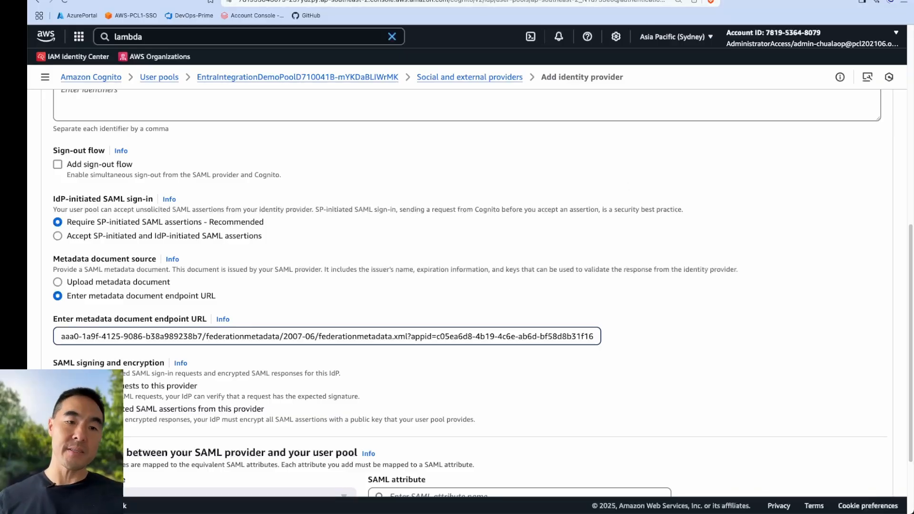
pyautogui.hotkey('ctrl', 't')
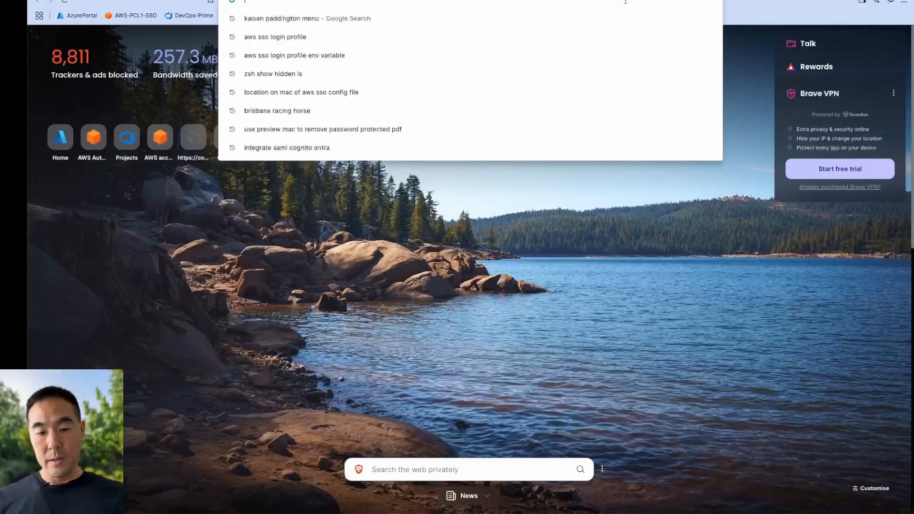
pyautogui.hotkey('ctrl', 'v')
pyautogui.press('Return')
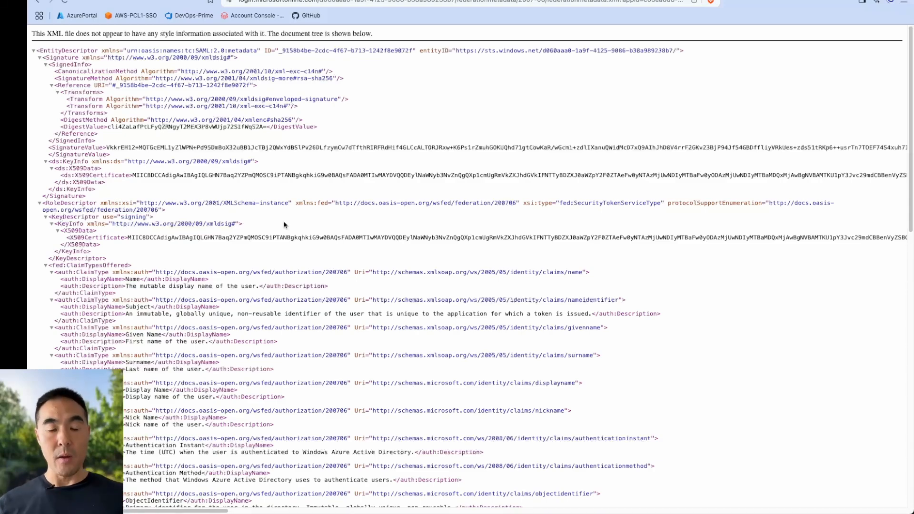
pyautogui.scroll(-1, 288, 223)
pyautogui.scroll(-3, 291, 229)
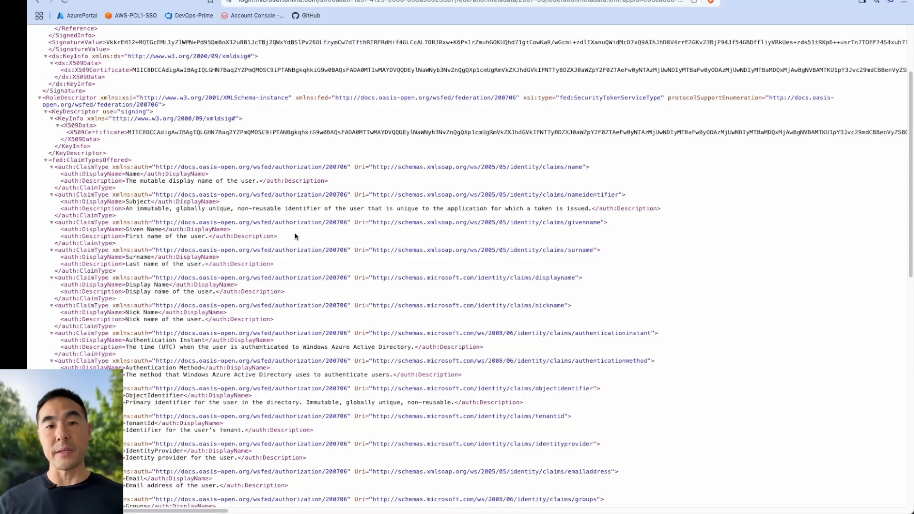
pyautogui.scroll(-3, 295, 237)
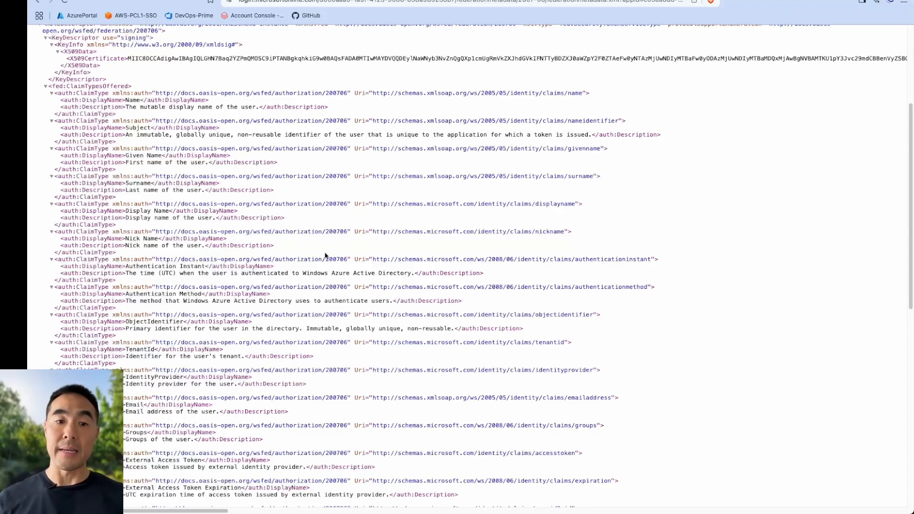
pyautogui.scroll(-15, 329, 260)
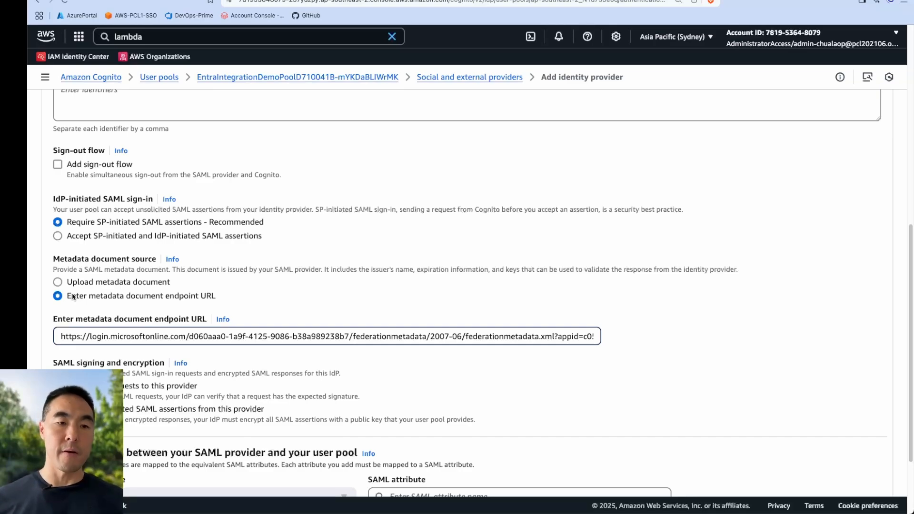
pyautogui.click(286, 1)
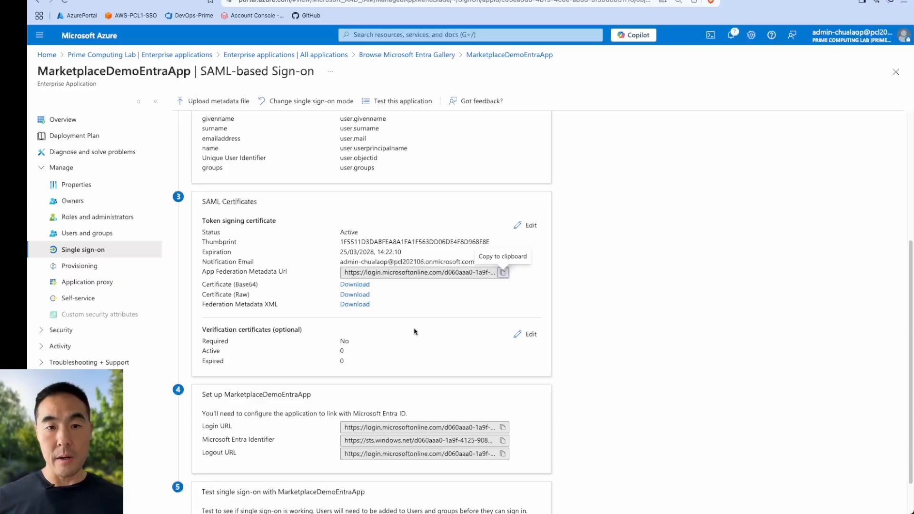
pyautogui.scroll(1, 381, 277)
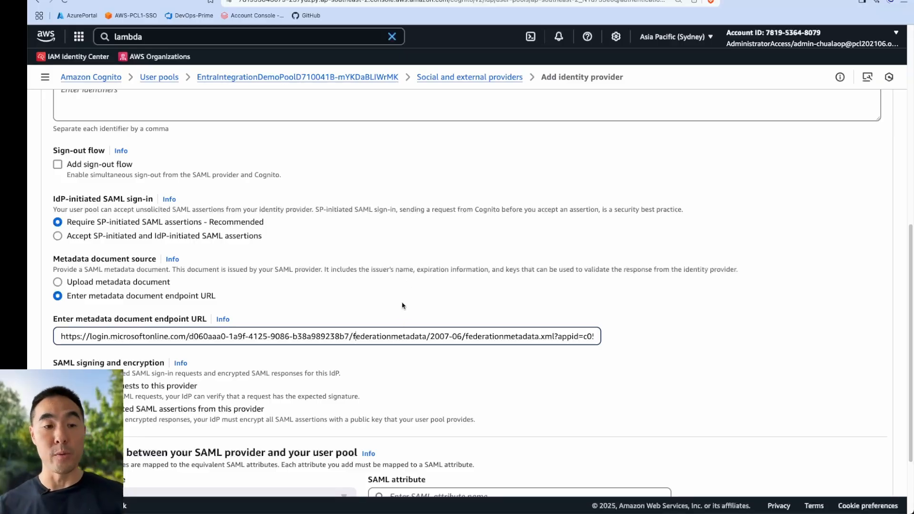
# Map email, custom:groups, given_name, name and family_name to the matching claim URIs from Entra's Attributes & Claims, and add the identity provider
pyautogui.scroll(-3, 404, 305)
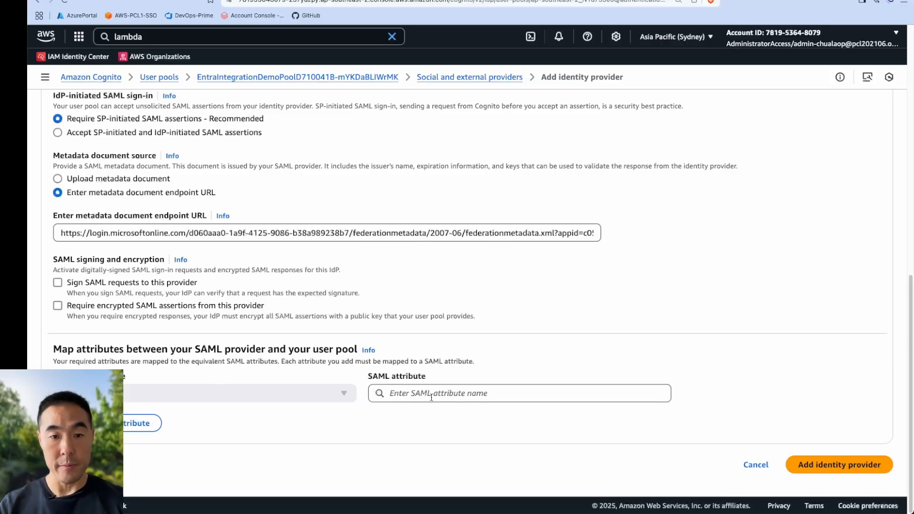
pyautogui.click(456, 396)
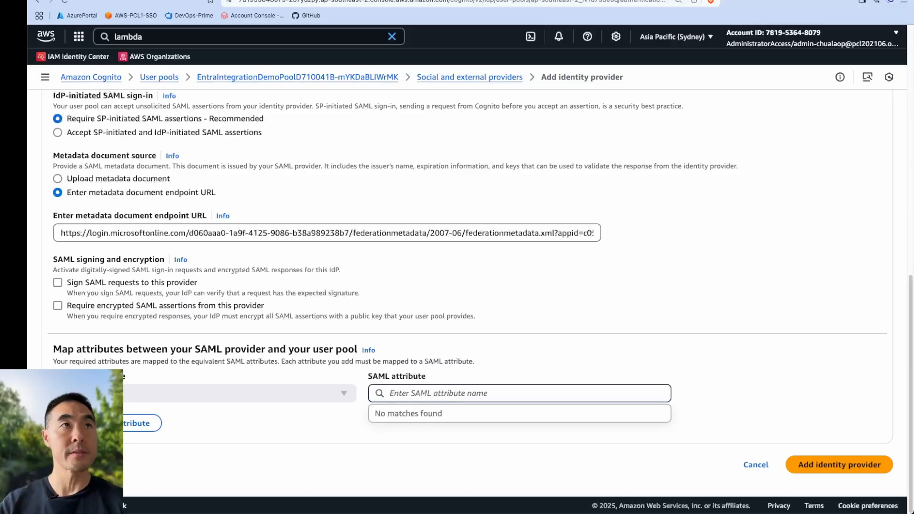
pyautogui.click(286, 0)
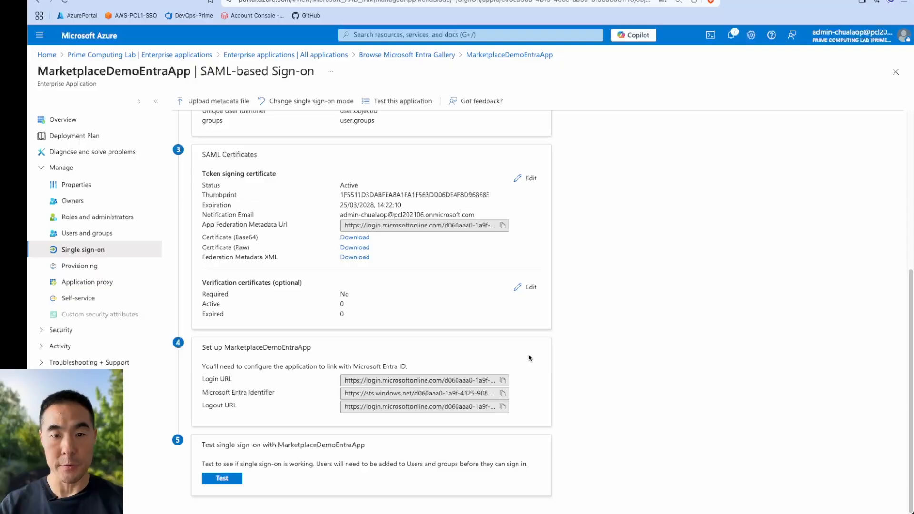
pyautogui.scroll(2, 531, 359)
pyautogui.scroll(1, 458, 310)
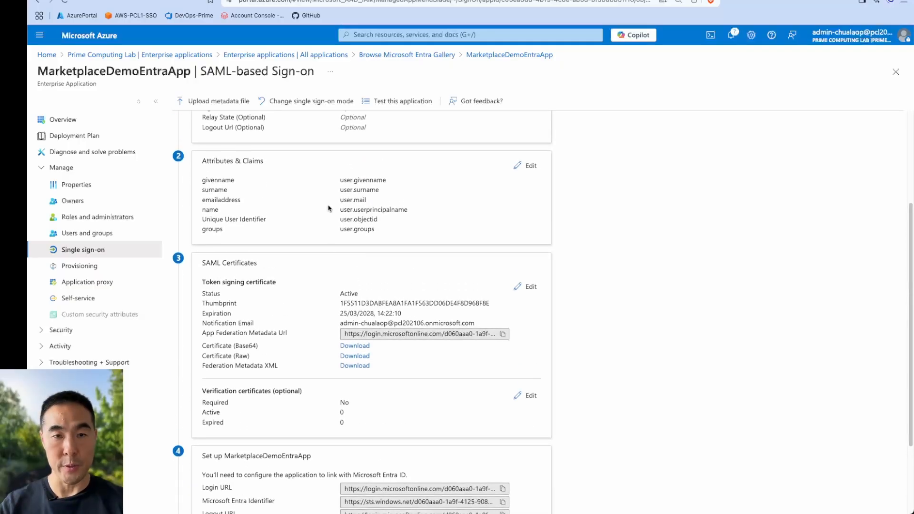
pyautogui.click(531, 166)
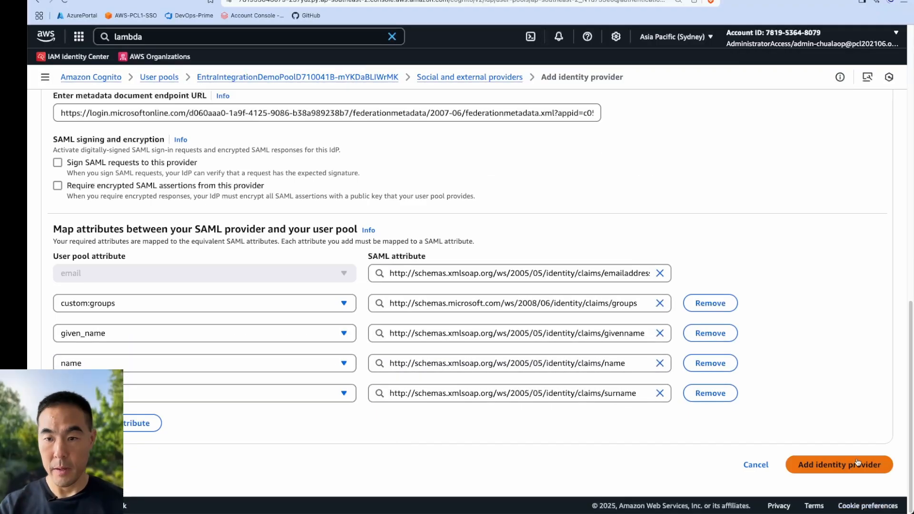
pyautogui.click(857, 463)
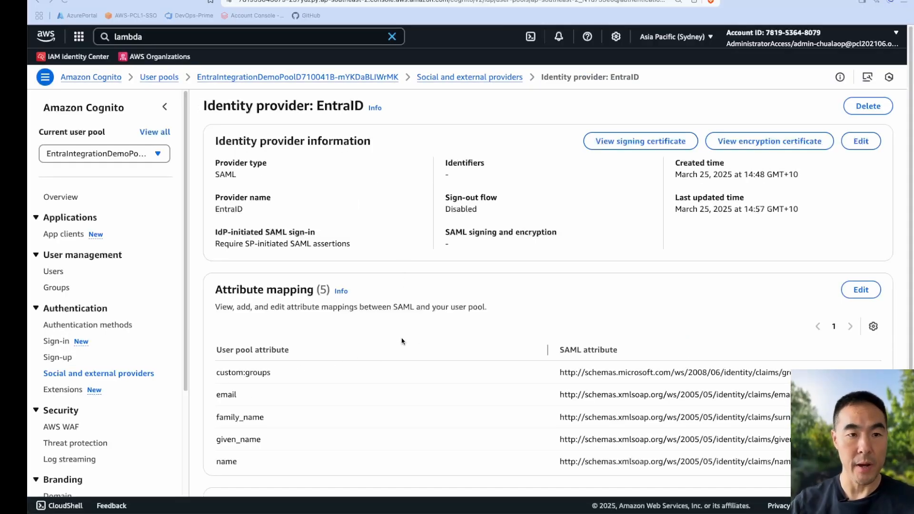
# Open the managed login pages configuration of the EntraIntegrationDemoClient app client for editing
pyautogui.click(66, 235)
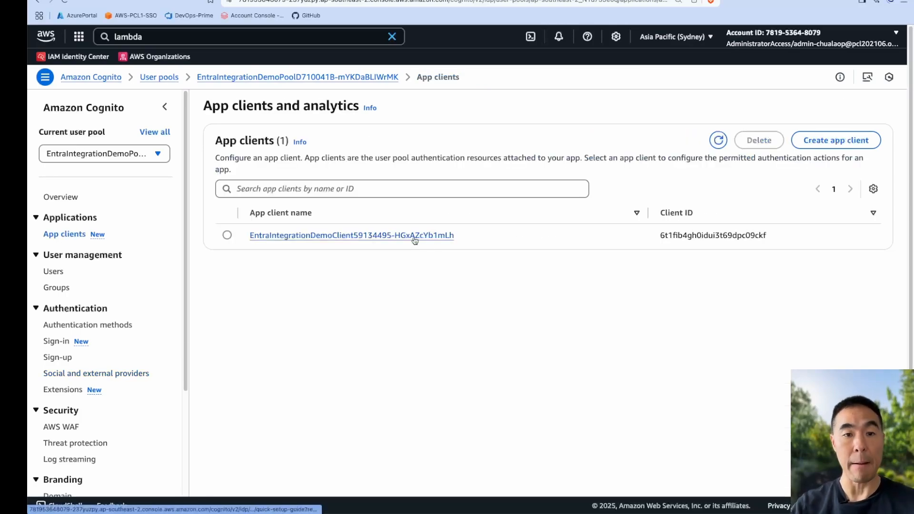
pyautogui.click(430, 238)
pyautogui.scroll(-1, 589, 354)
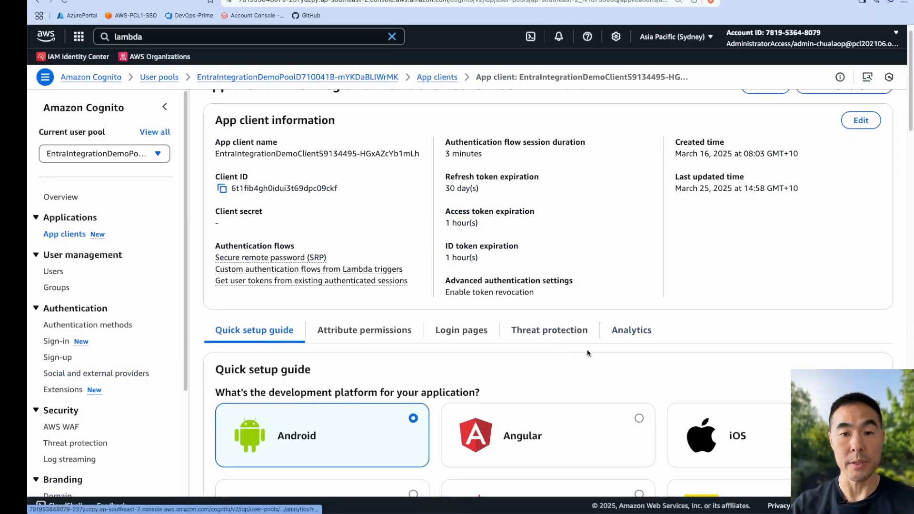
pyautogui.click(462, 330)
pyautogui.scroll(-4, 664, 367)
pyautogui.click(759, 182)
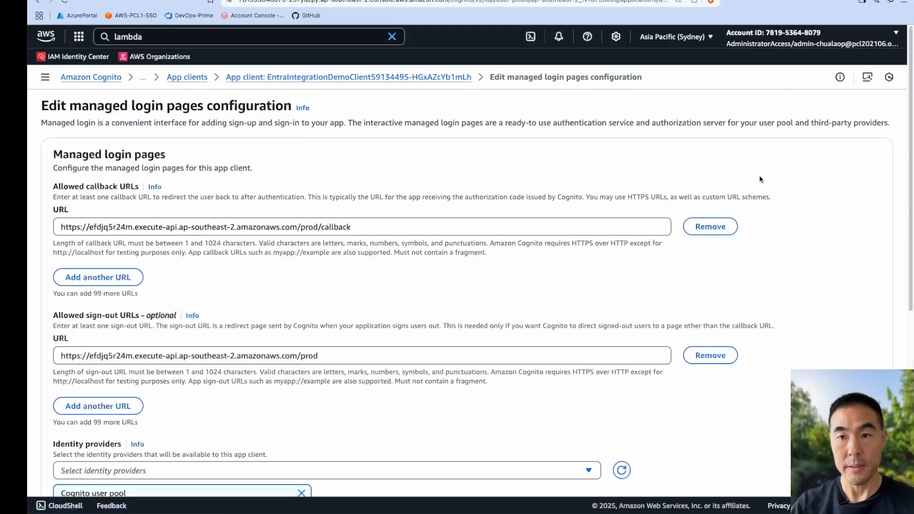
# Replace Cognito user pool with EntraID as the app client's only identity provider and save the managed login pages configuration
pyautogui.scroll(-3, 289, 378)
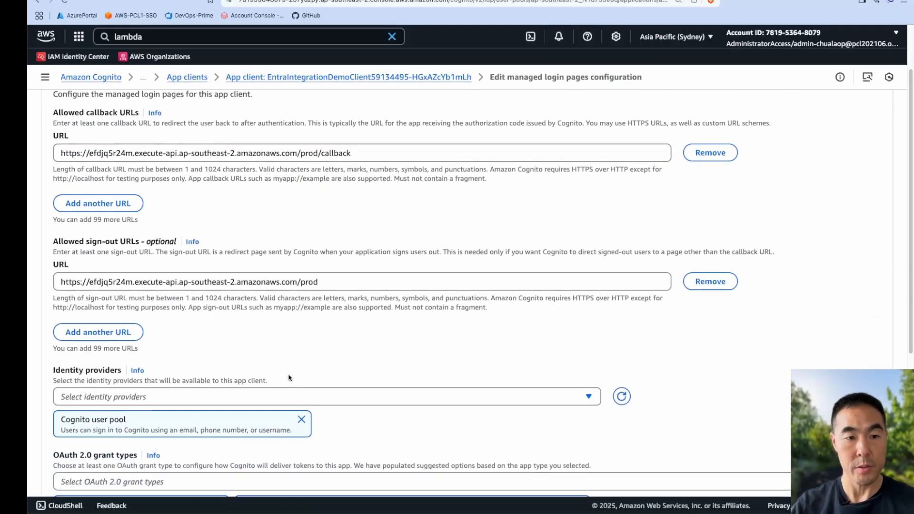
pyautogui.scroll(-2, 289, 379)
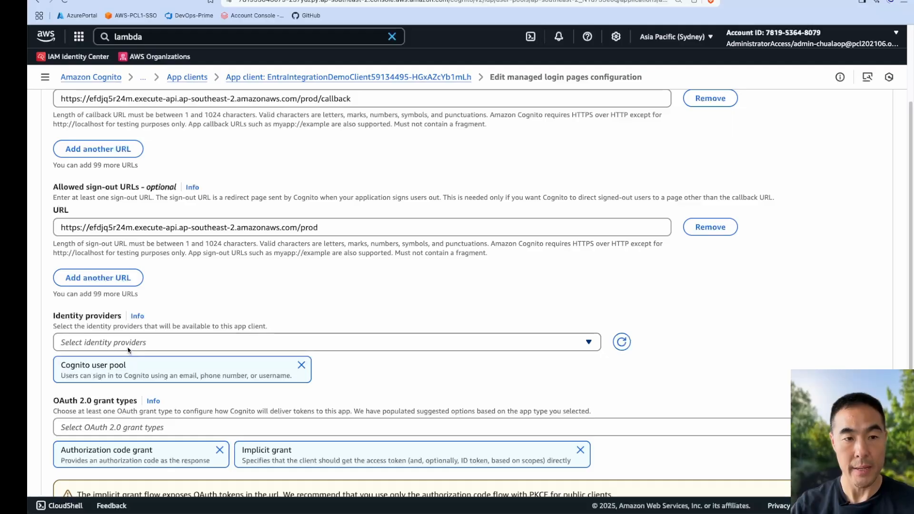
pyautogui.scroll(-1, 127, 351)
pyautogui.click(167, 322)
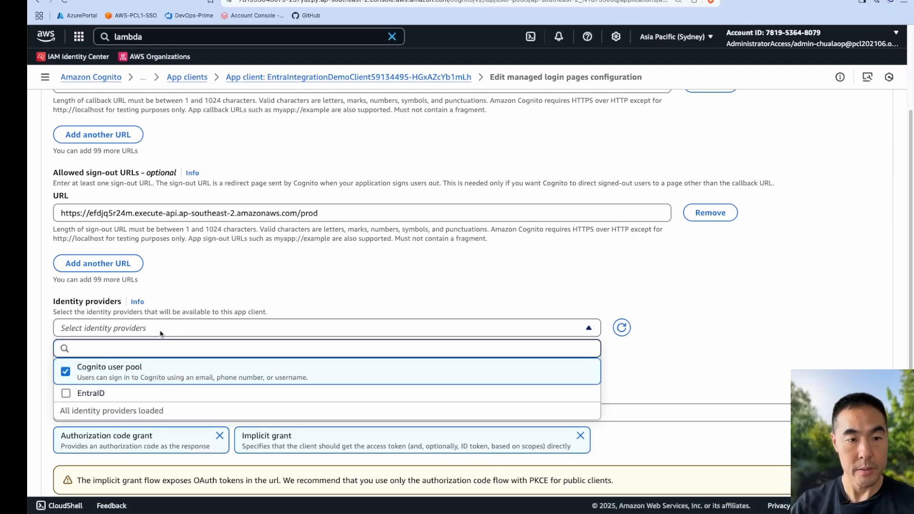
pyautogui.click(68, 373)
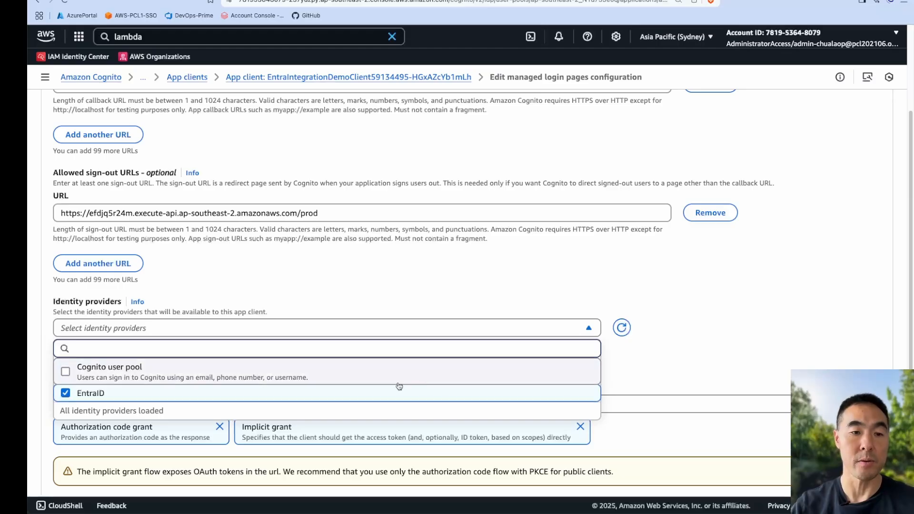
pyautogui.click(694, 377)
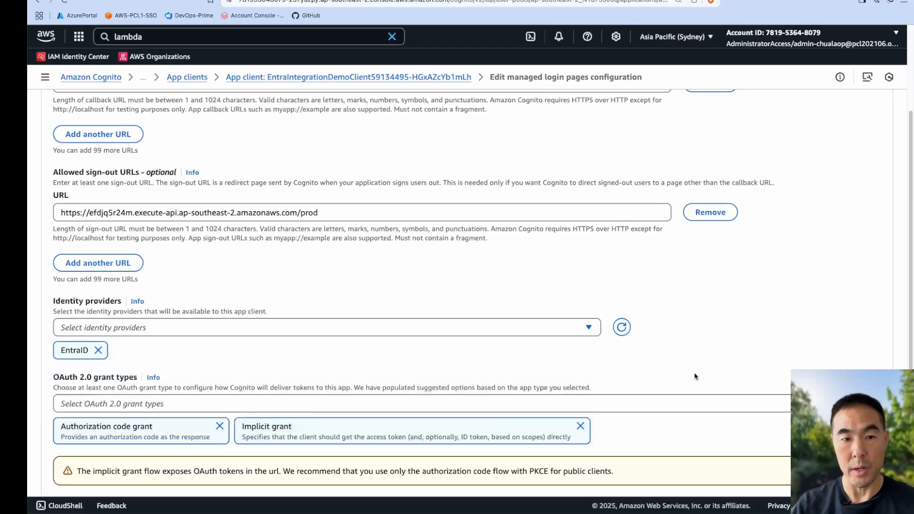
pyautogui.scroll(-4, 696, 376)
pyautogui.click(853, 464)
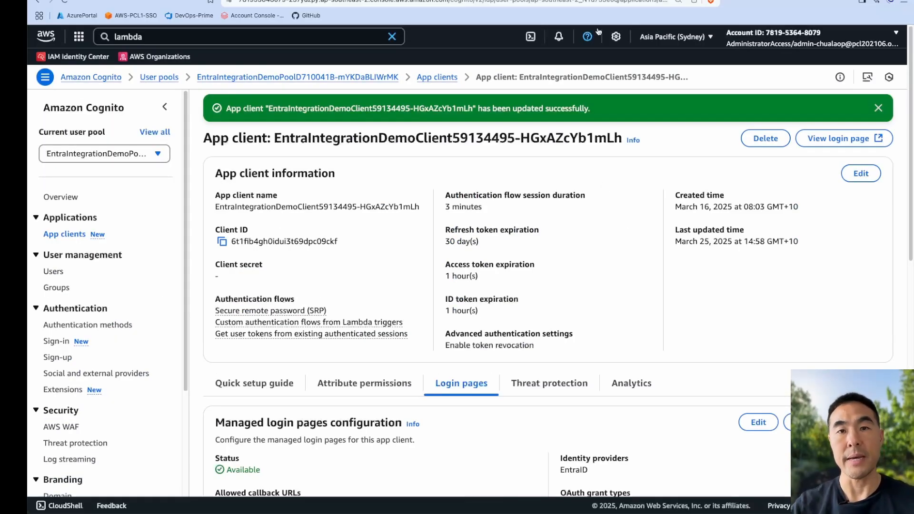
# Switch to the Marketplace Demo App and log in through EntraID with the test user's Microsoft account
pyautogui.press('super+Tab')
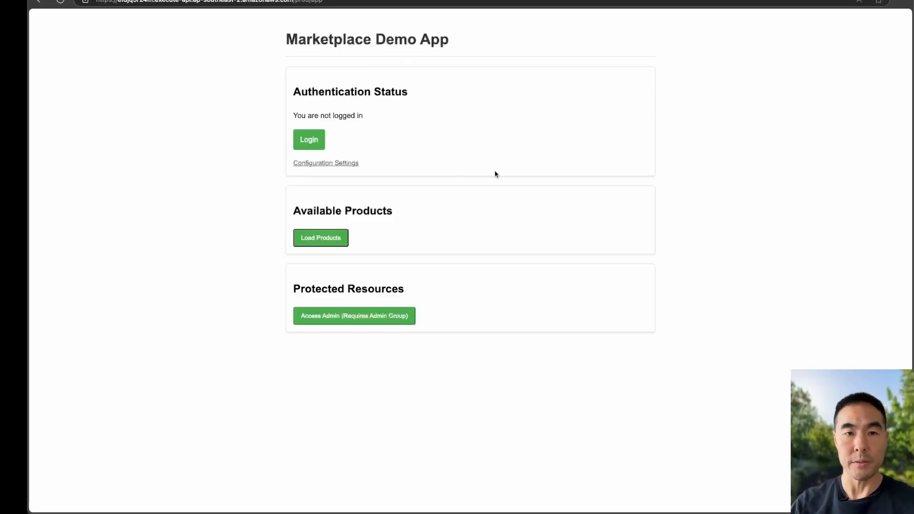
pyautogui.click(308, 145)
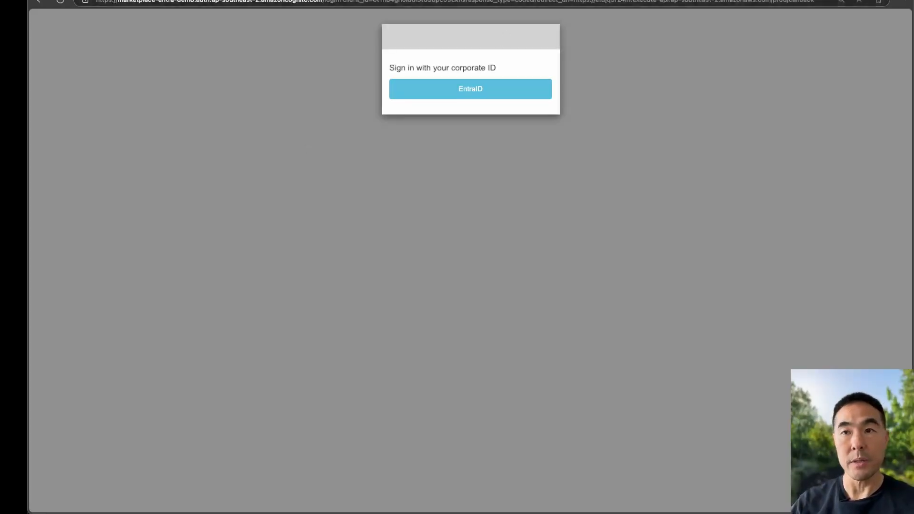
pyautogui.click(488, 94)
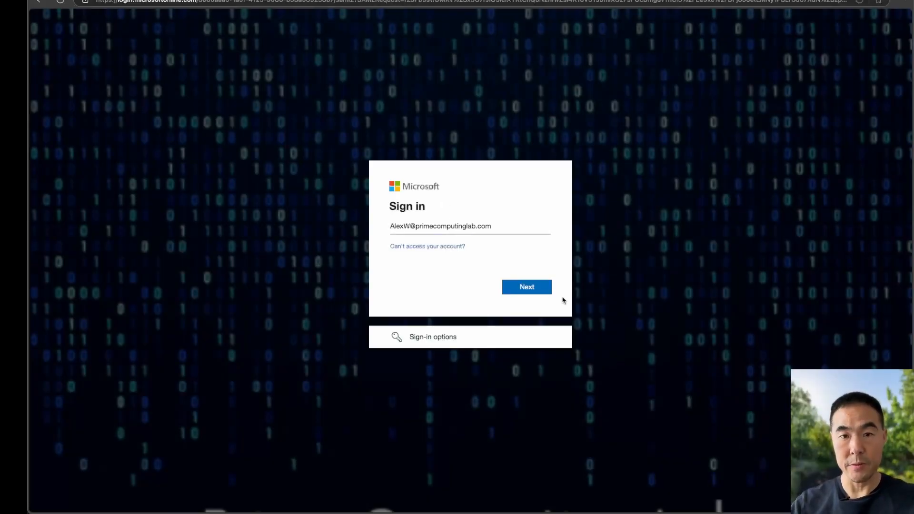
pyautogui.click(541, 287)
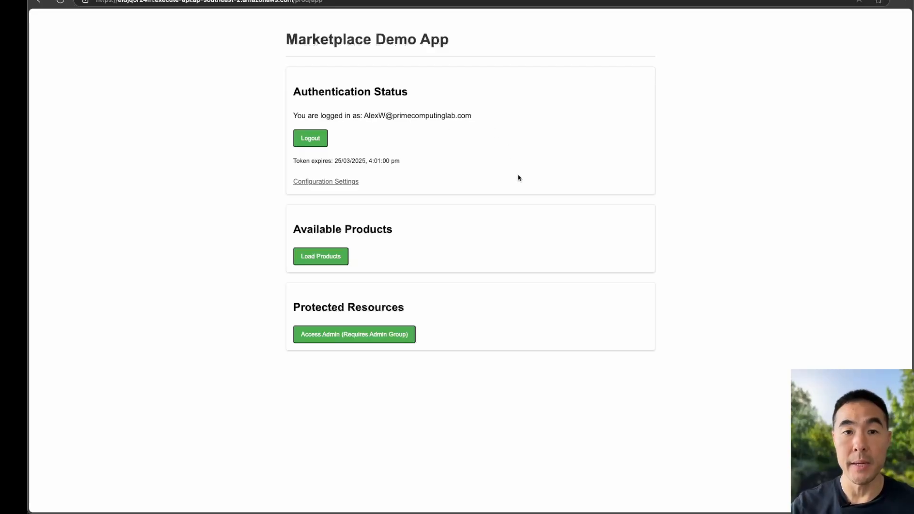
# Load the available products in the Marketplace Demo App, review them and request the admin-protected resource
pyautogui.click(319, 259)
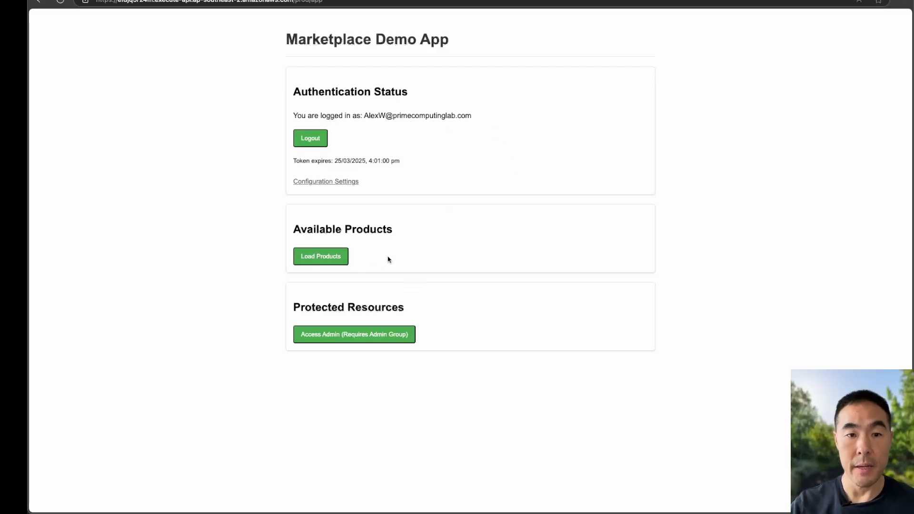
pyautogui.scroll(-7, 511, 276)
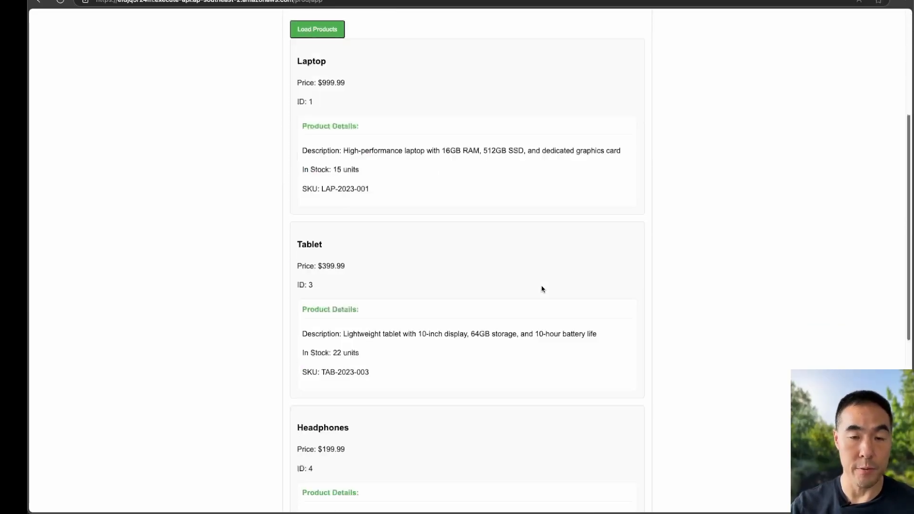
pyautogui.scroll(-5, 542, 291)
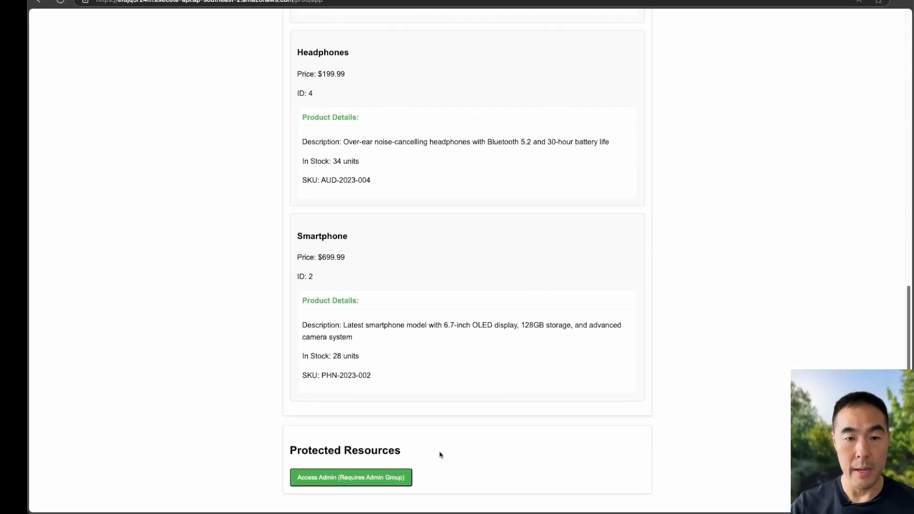
pyautogui.click(371, 478)
pyautogui.scroll(-1, 483, 299)
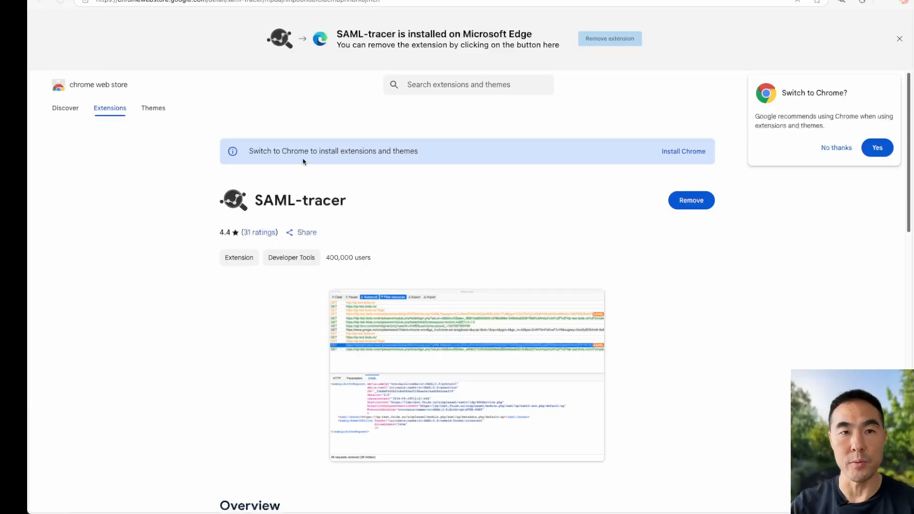
# Record a SAML-tracer session of logging in to the Marketplace Demo App through EntraID and requesting the admin resource
pyautogui.click(224, 0)
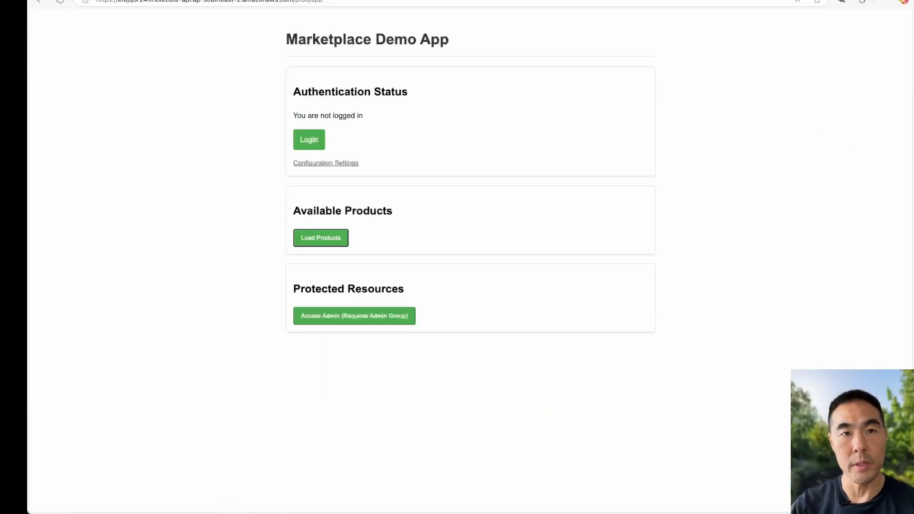
pyautogui.click(842, 2)
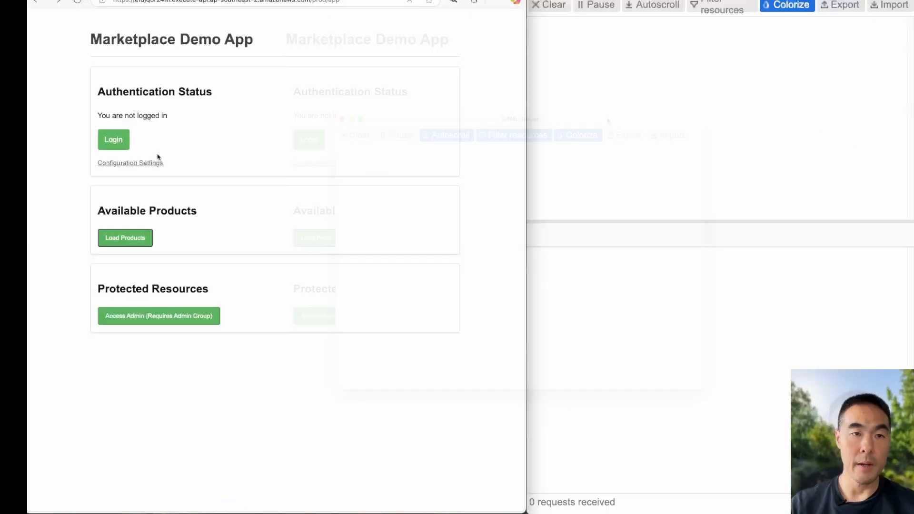
pyautogui.click(111, 142)
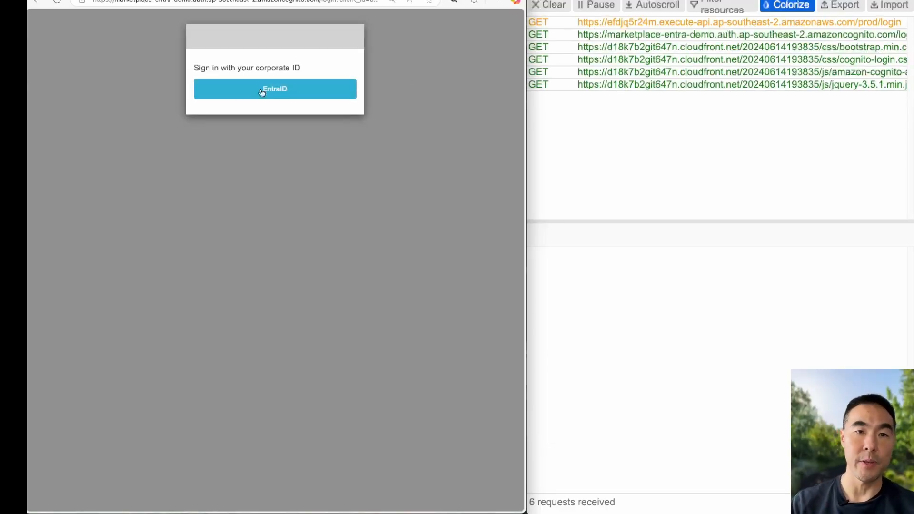
pyautogui.click(285, 95)
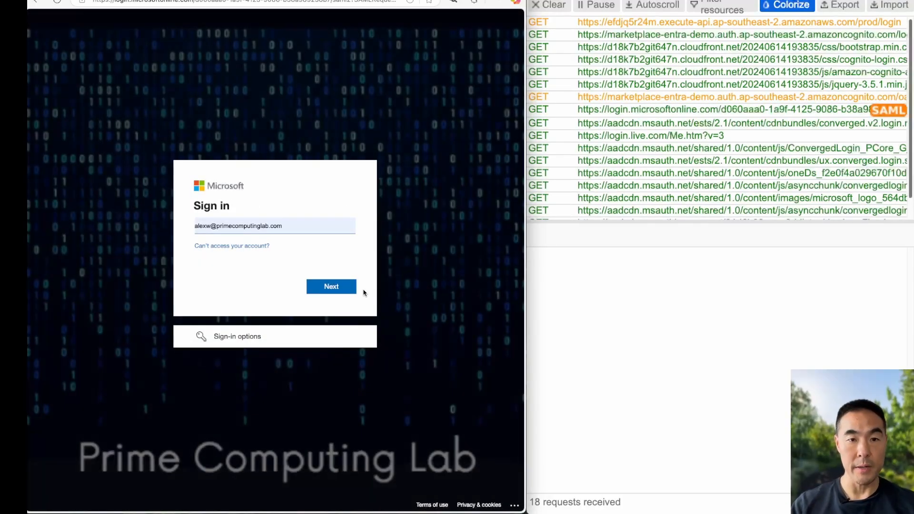
pyautogui.click(329, 288)
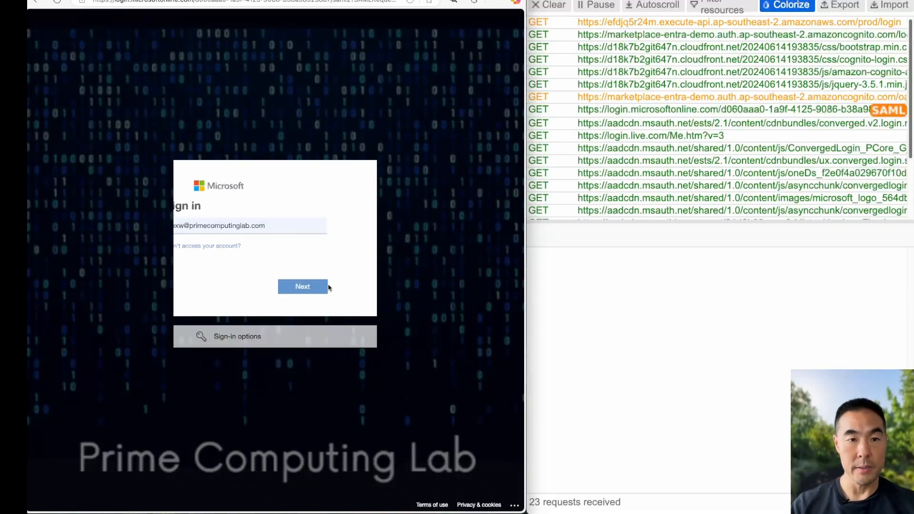
pyautogui.click(339, 306)
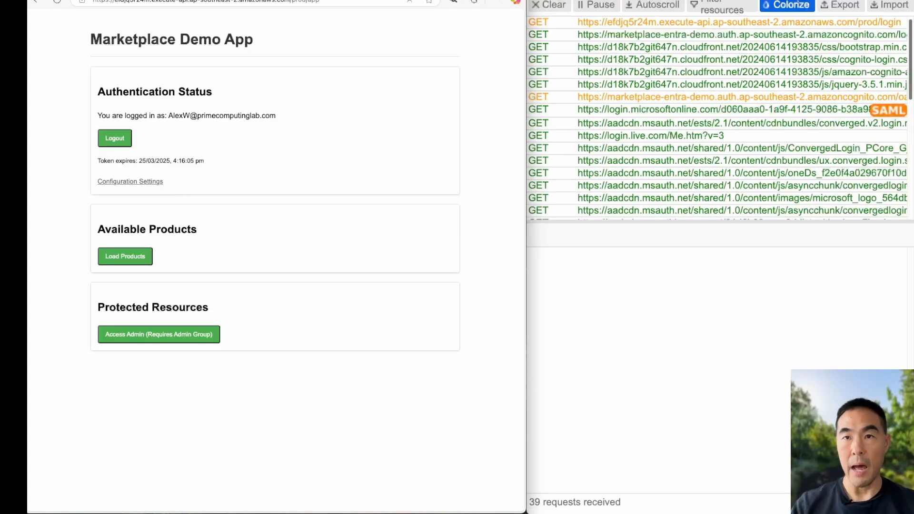
pyautogui.click(208, 337)
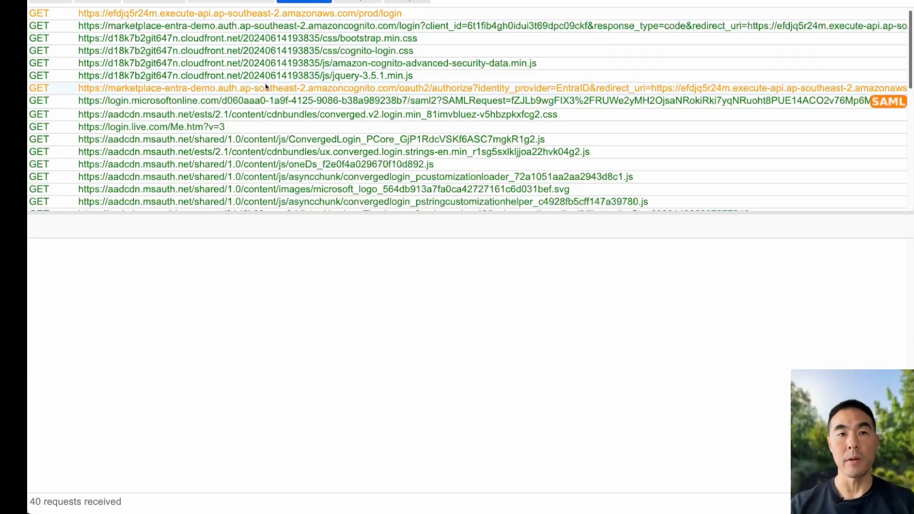
# Examine the /prod/login request in the SAML-tracer recording, including its URL and the redirect location in the response
pyautogui.click(147, 16)
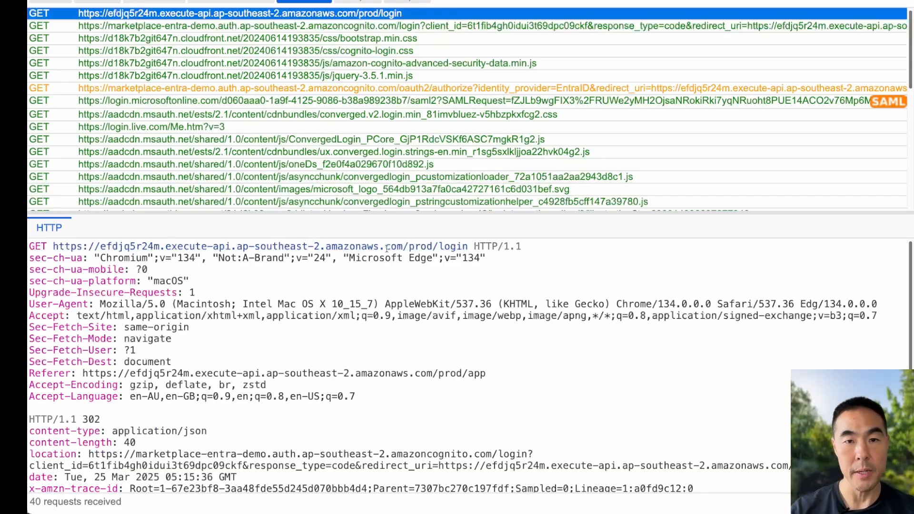
pyautogui.moveTo(100, 246); pyautogui.dragTo(445, 246)
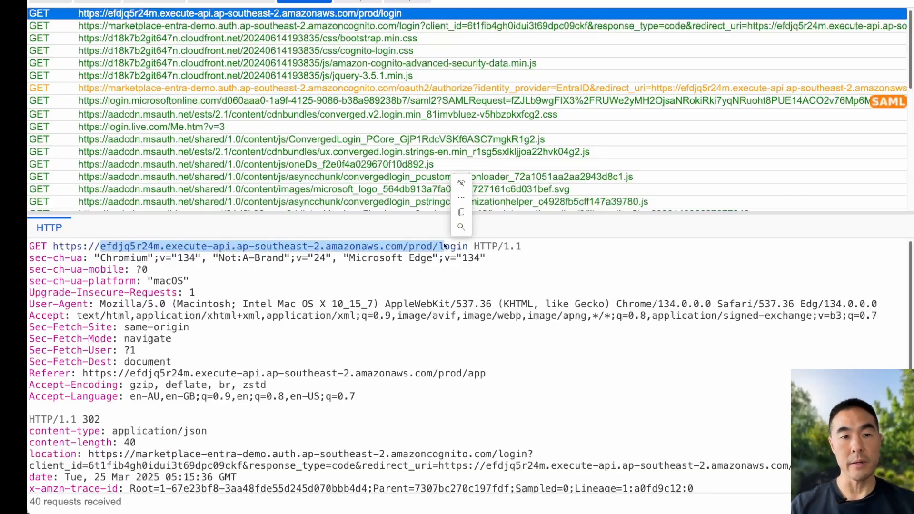
pyautogui.scroll(-3, 214, 352)
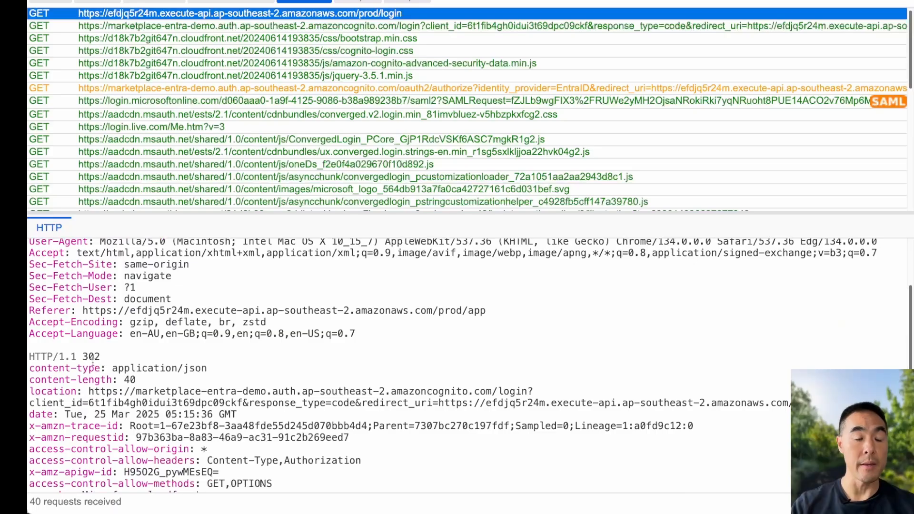
pyautogui.scroll(-2, 102, 362)
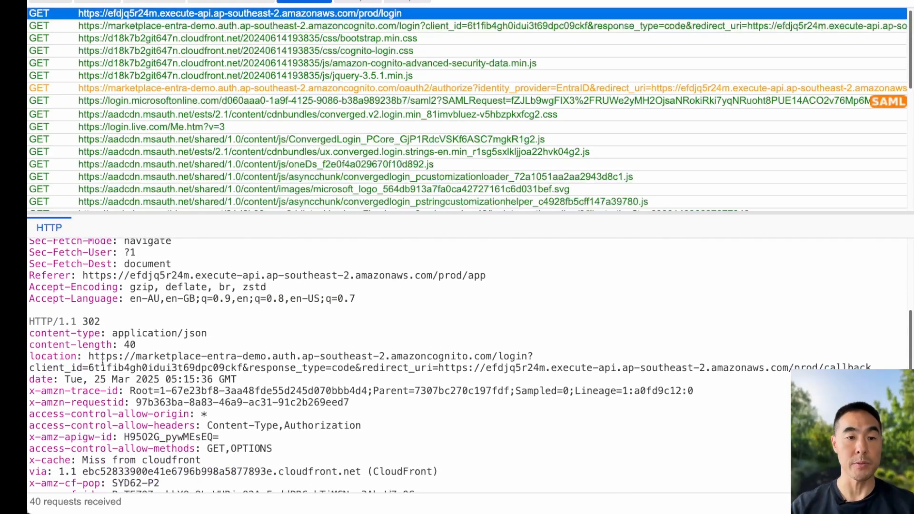
pyautogui.scroll(-1, 102, 363)
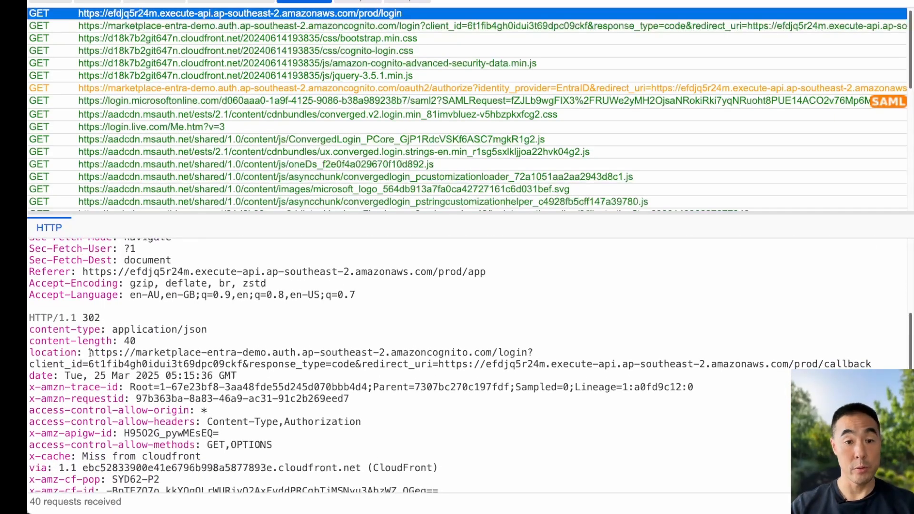
pyautogui.moveTo(89, 353); pyautogui.dragTo(552, 365)
# Examine the recorded Cognito /login request and the /oauth2/authorize request that names EntraID as the identity provider
pyautogui.click(336, 26)
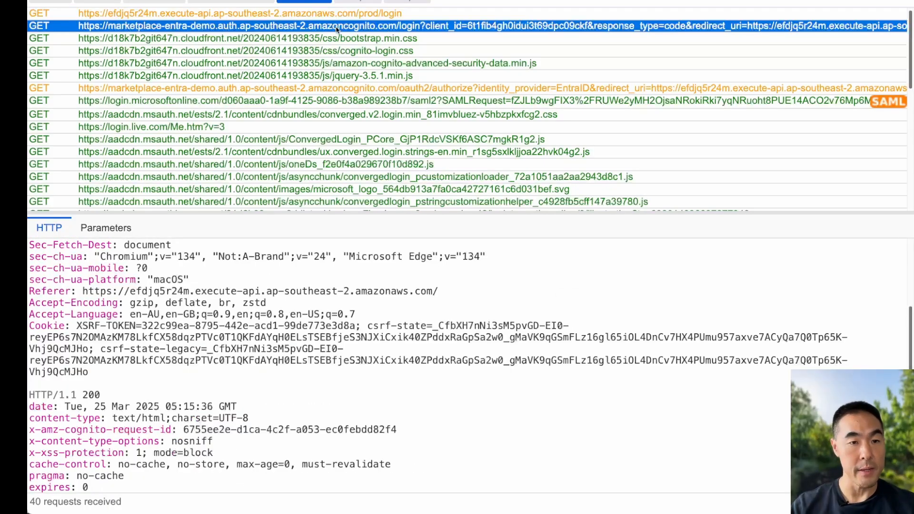
pyautogui.scroll(4, 196, 301)
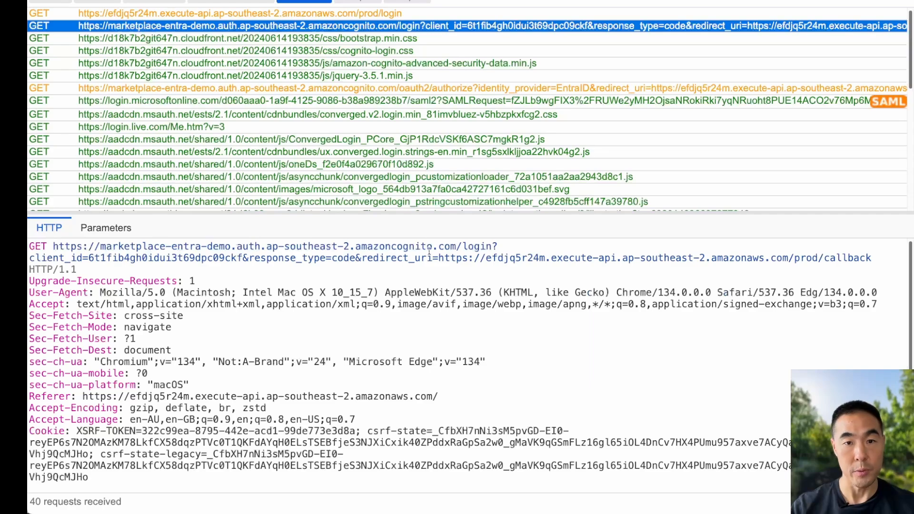
pyautogui.scroll(-5, 365, 247)
pyautogui.scroll(5, 365, 247)
pyautogui.click(196, 91)
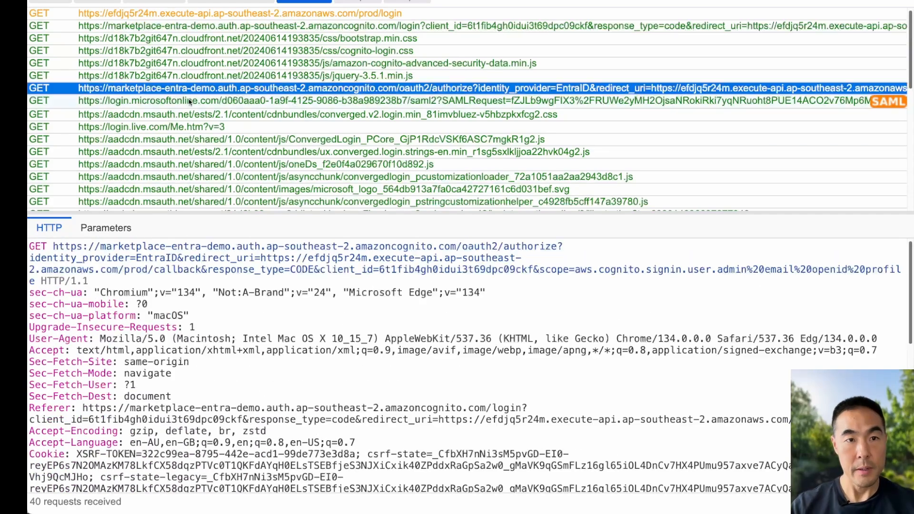
# Examine the login.microsoftonline.com SAML request, including its tenant ID, SAMLRequest parameter and the AssertionConsumerServiceURL in the decoded AuthnRequest
pyautogui.click(188, 102)
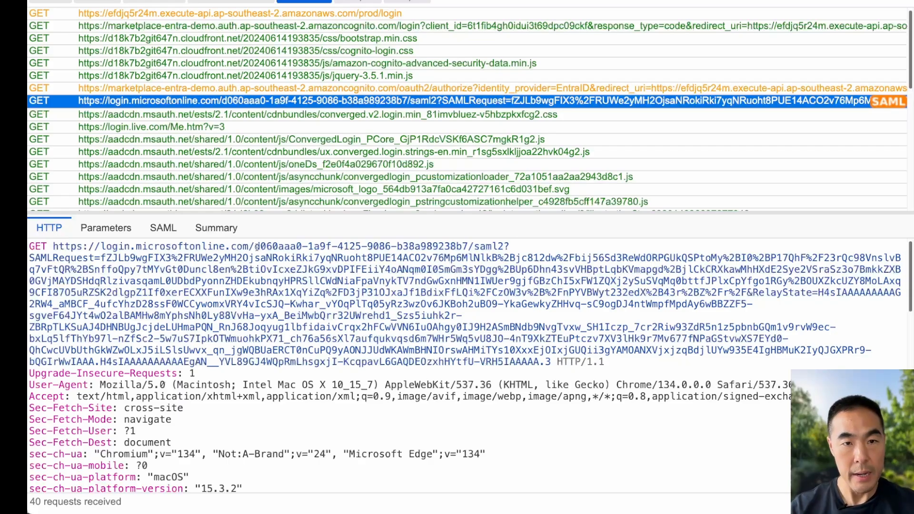
pyautogui.moveTo(255, 247); pyautogui.dragTo(469, 247)
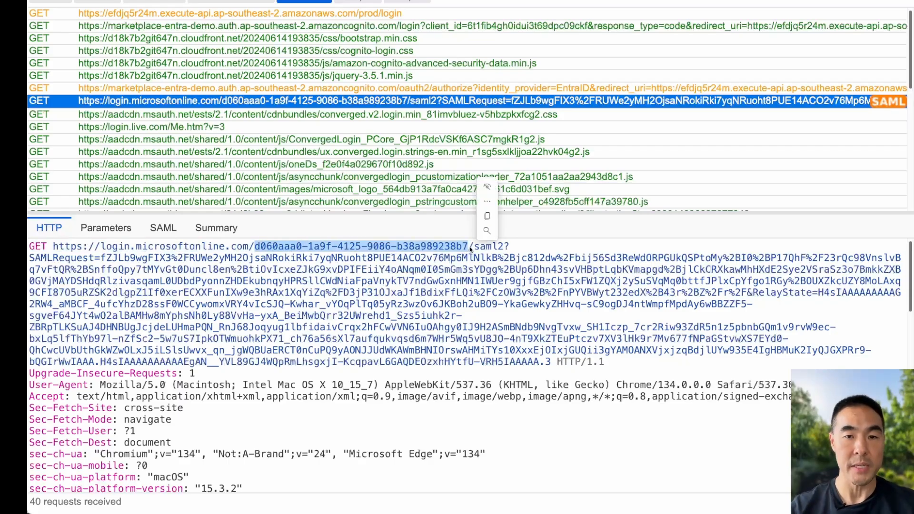
pyautogui.click(469, 251)
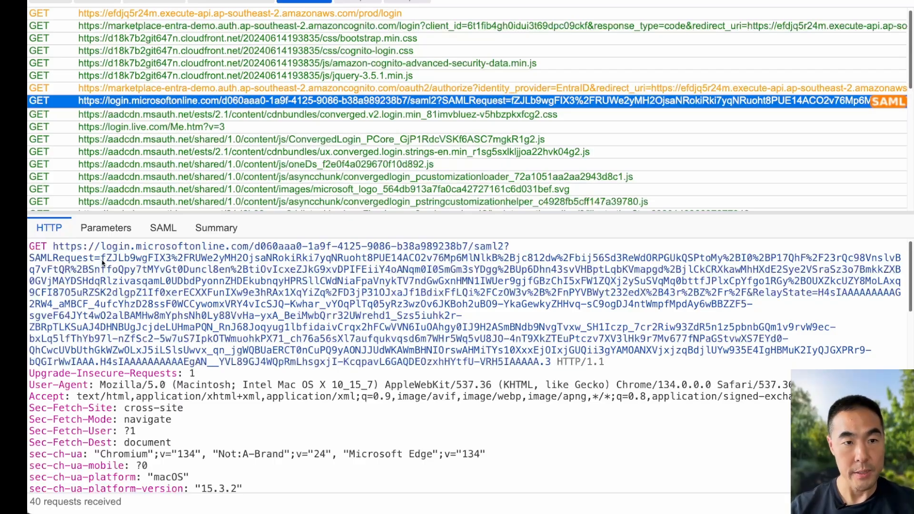
pyautogui.moveTo(102, 262); pyautogui.dragTo(448, 337)
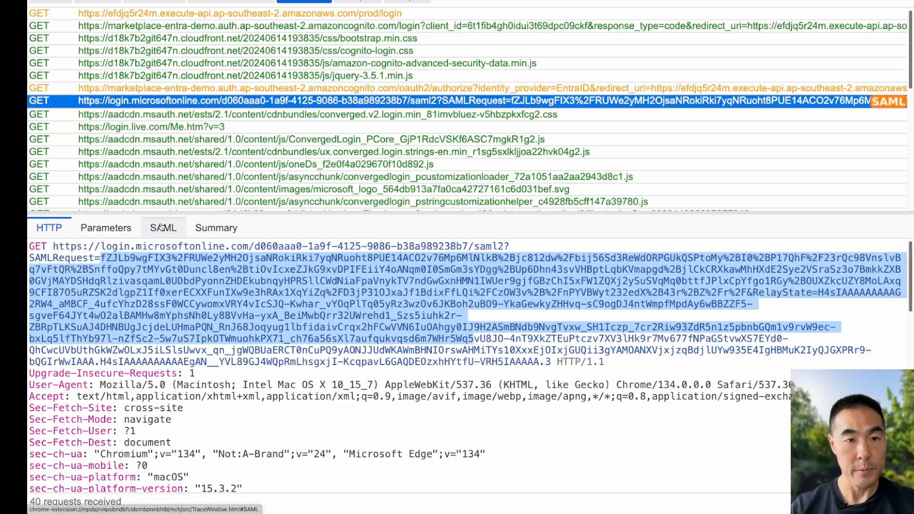
pyautogui.click(162, 227)
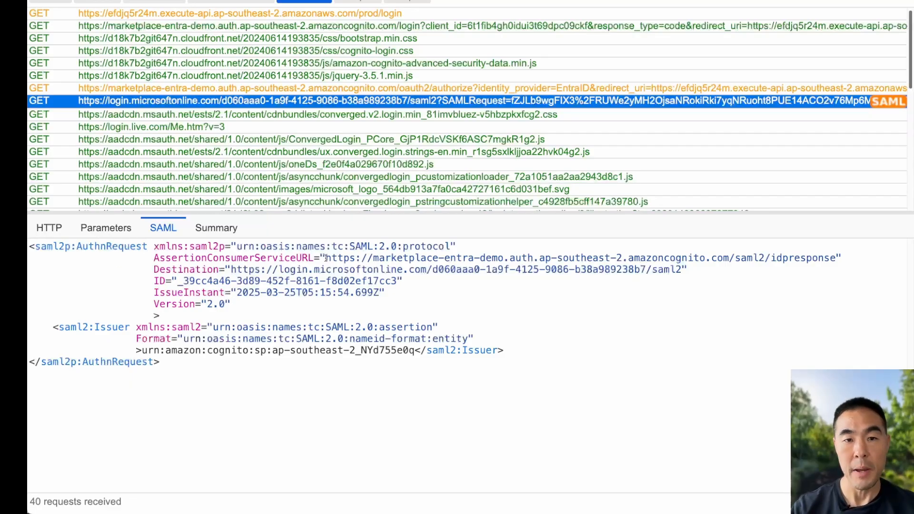
pyautogui.moveTo(326, 258); pyautogui.dragTo(397, 264)
pyautogui.click(397, 264)
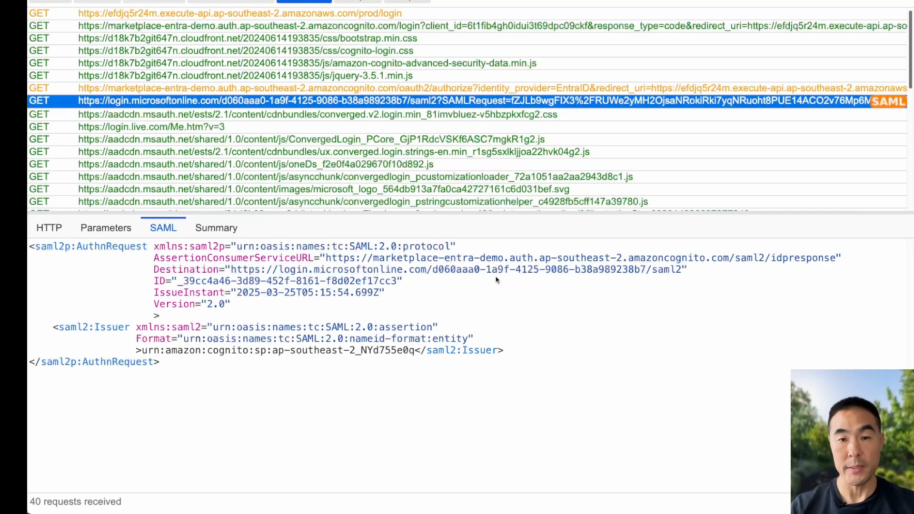
# Find the POST request to Cognito's /saml2/idpresponse and examine its HTTP origin, target URL and response headers
pyautogui.scroll(-2, 244, 189)
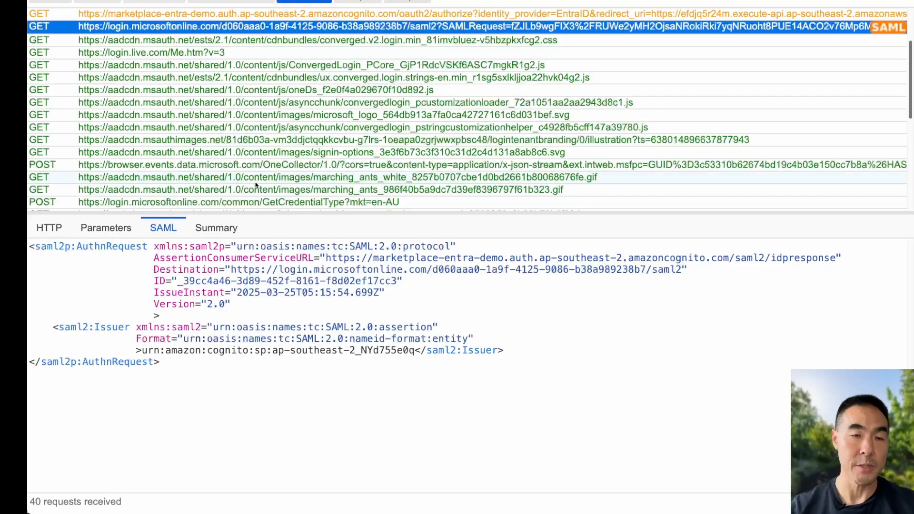
pyautogui.scroll(-1, 255, 186)
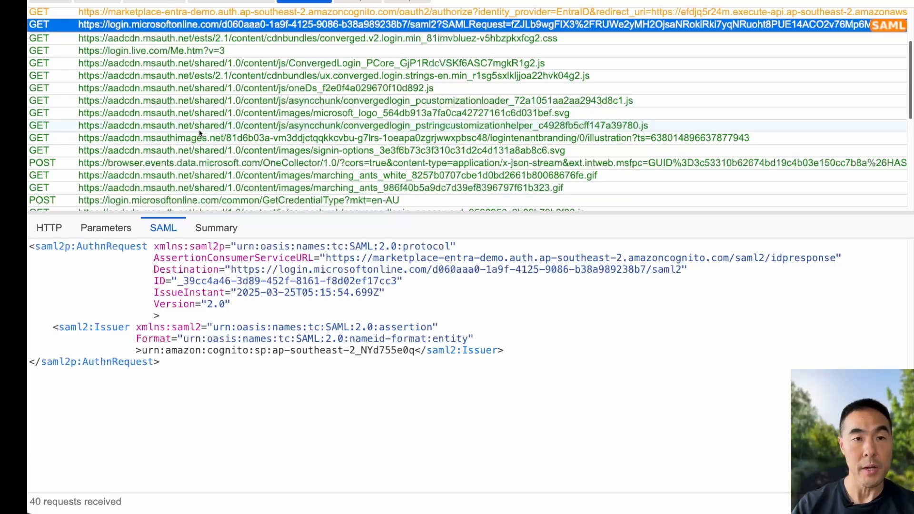
pyautogui.scroll(-5, 199, 135)
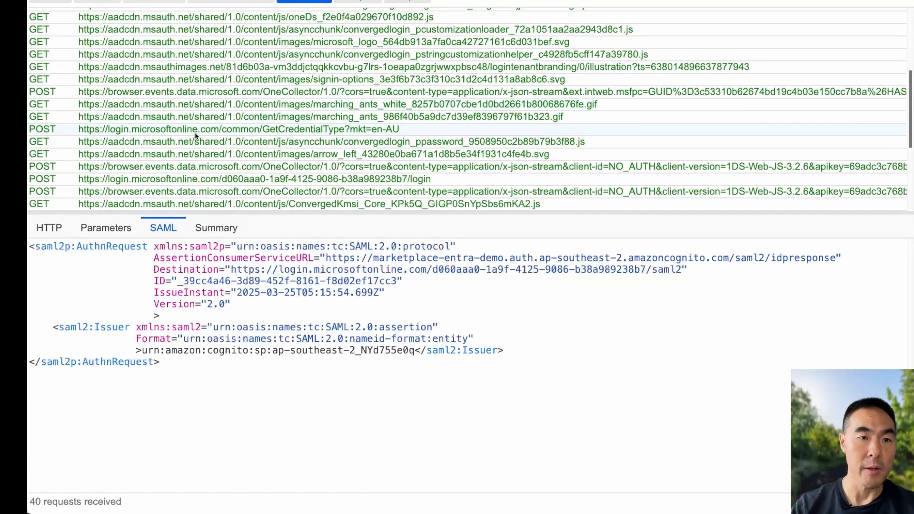
pyautogui.scroll(-6, 195, 137)
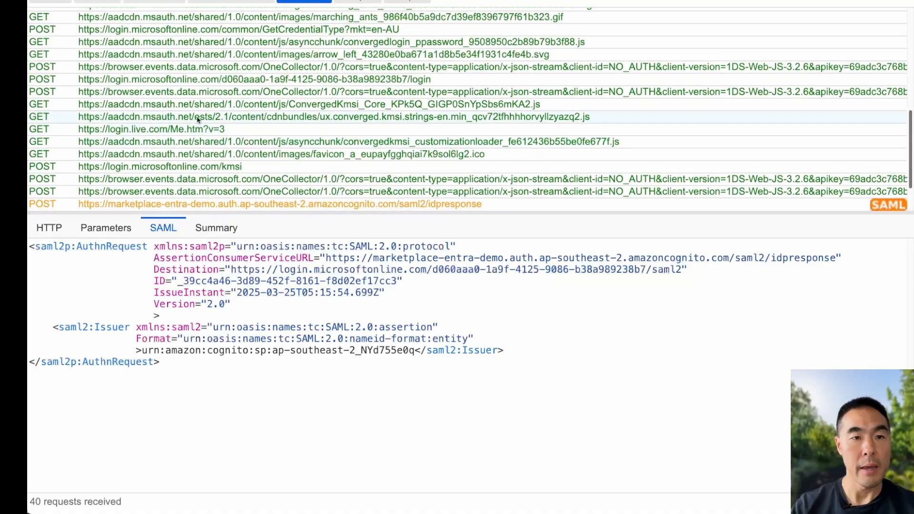
pyautogui.scroll(-2, 198, 120)
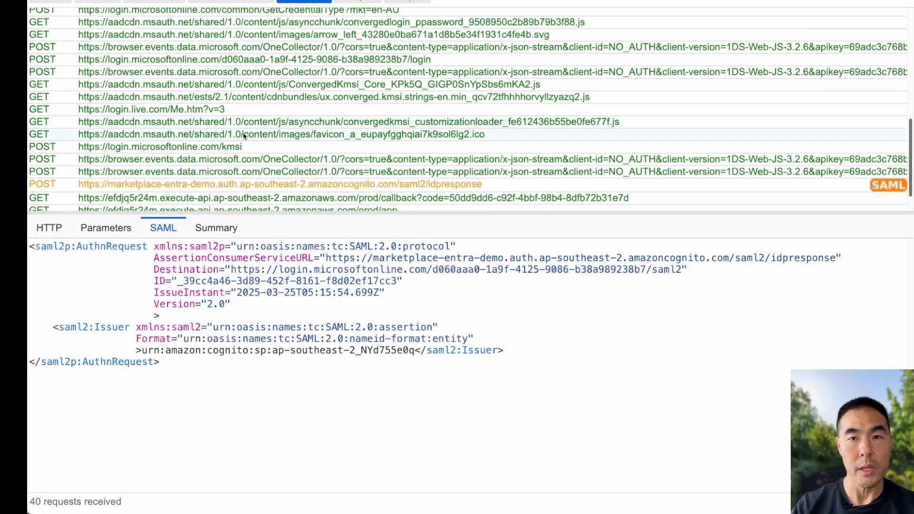
pyautogui.click(204, 186)
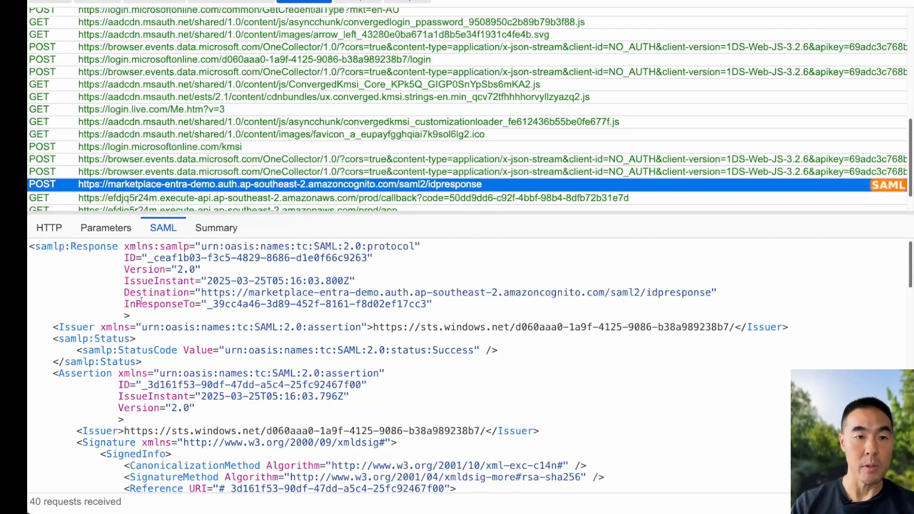
pyautogui.click(47, 228)
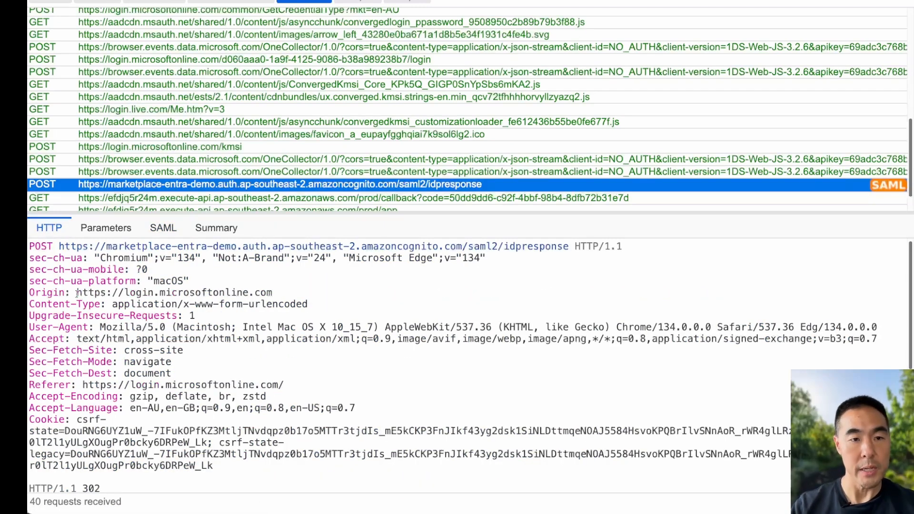
pyautogui.moveTo(77, 292); pyautogui.dragTo(292, 296)
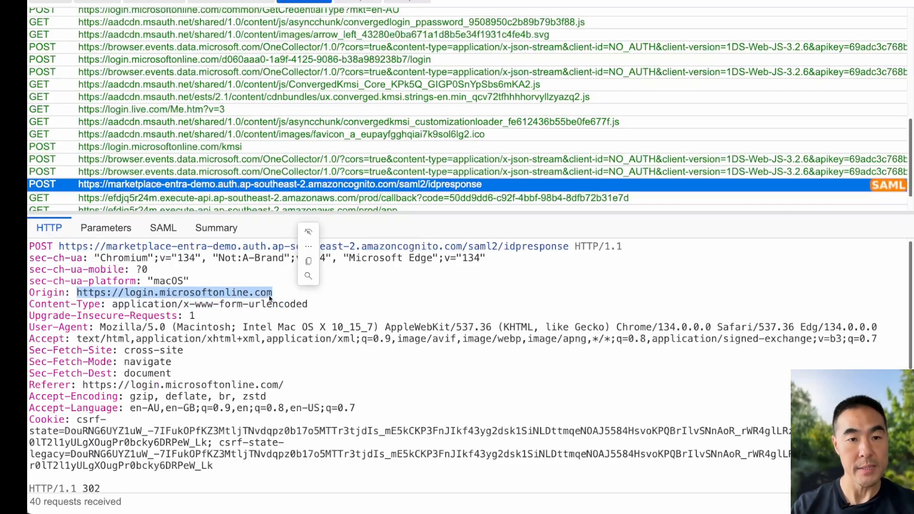
pyautogui.click(183, 253)
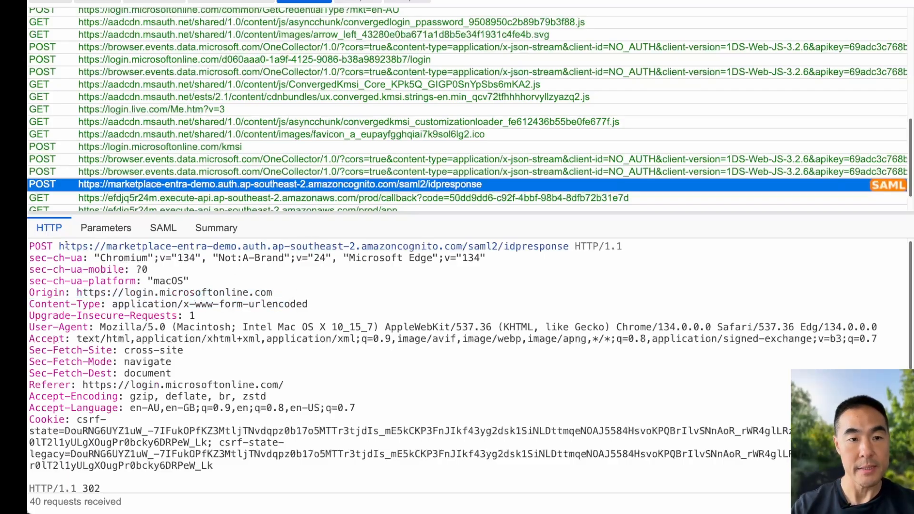
pyautogui.moveTo(61, 246); pyautogui.dragTo(570, 247)
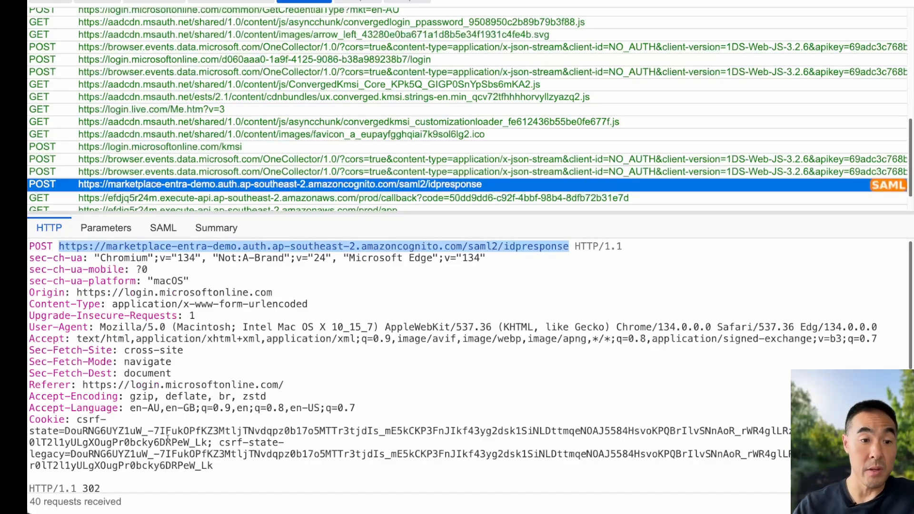
pyautogui.scroll(-10, 78, 433)
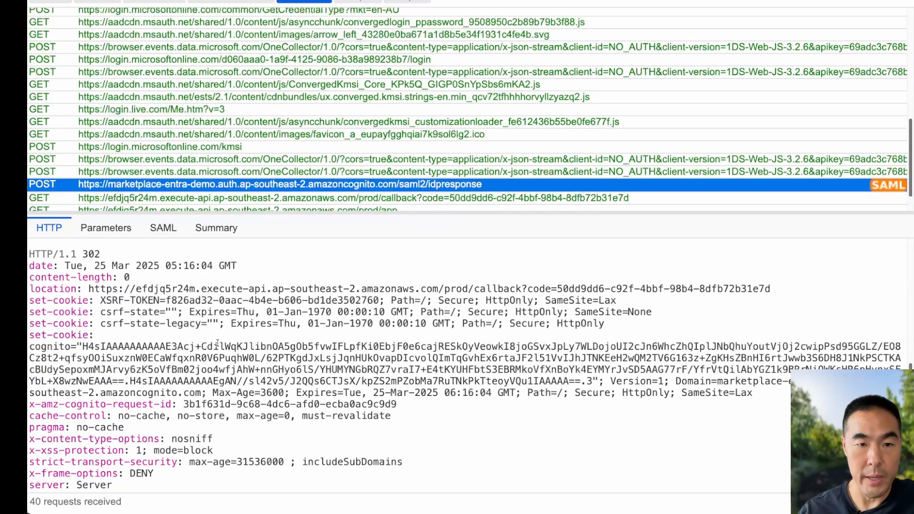
# Examine the decoded SAML response of the idpresponse request, focusing on the groups claim and its group ID values
pyautogui.click(166, 229)
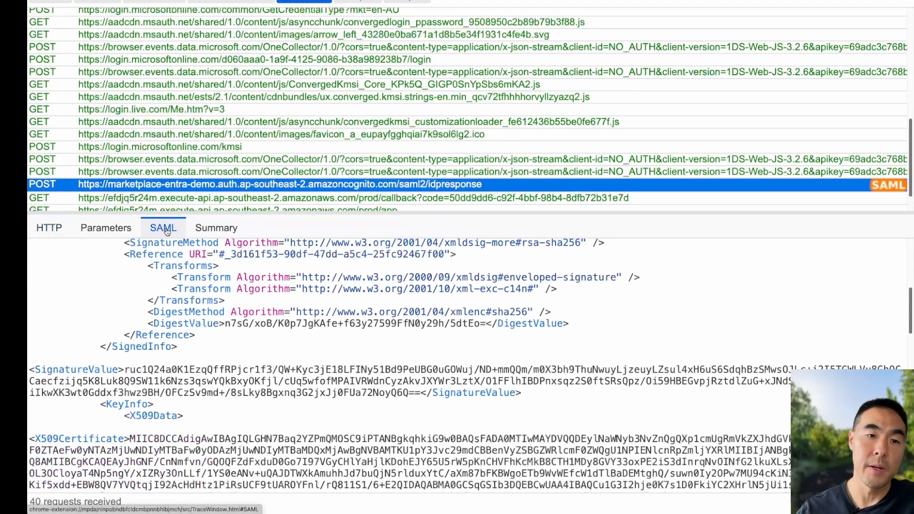
pyautogui.scroll(5, 347, 346)
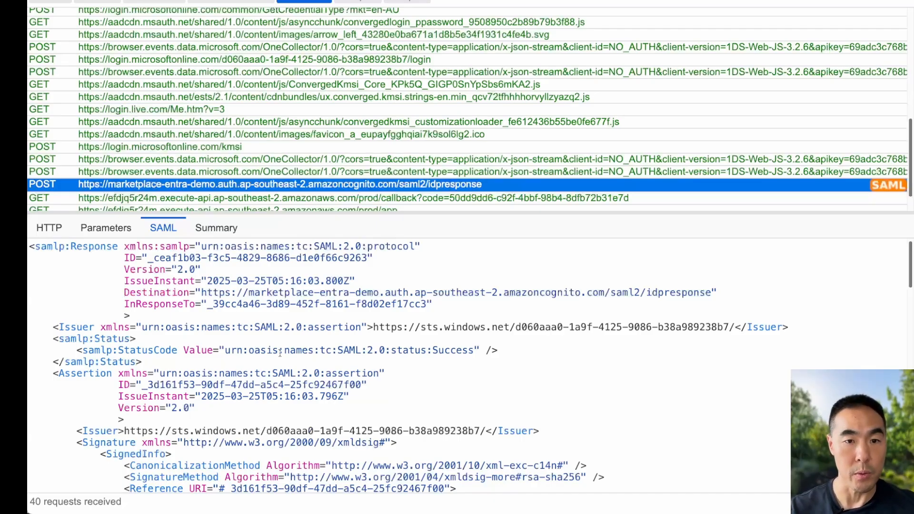
pyautogui.scroll(-10, 286, 354)
pyautogui.scroll(-5, 289, 360)
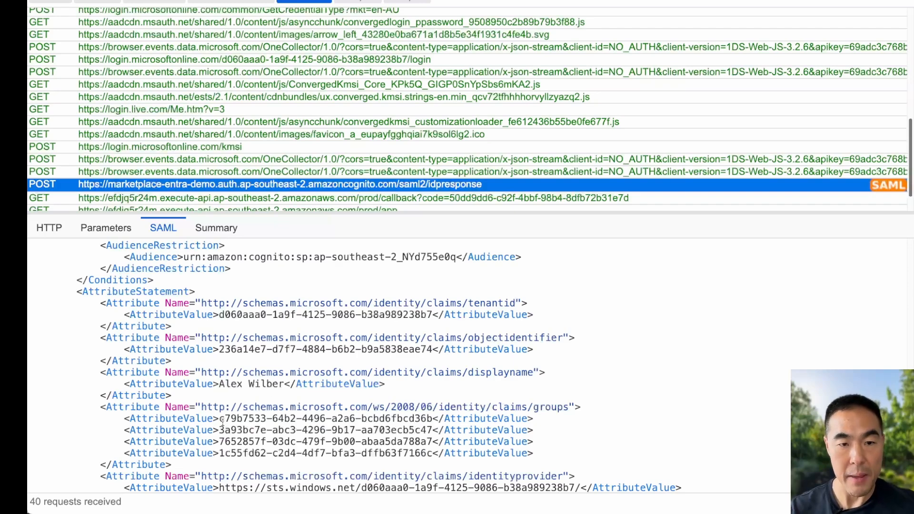
pyautogui.scroll(-2, 222, 421)
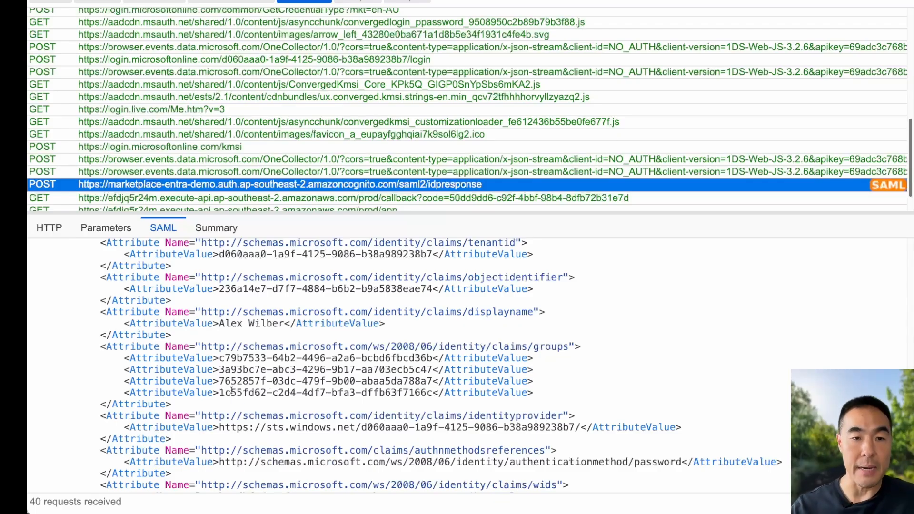
pyautogui.moveTo(98, 347); pyautogui.dragTo(585, 347)
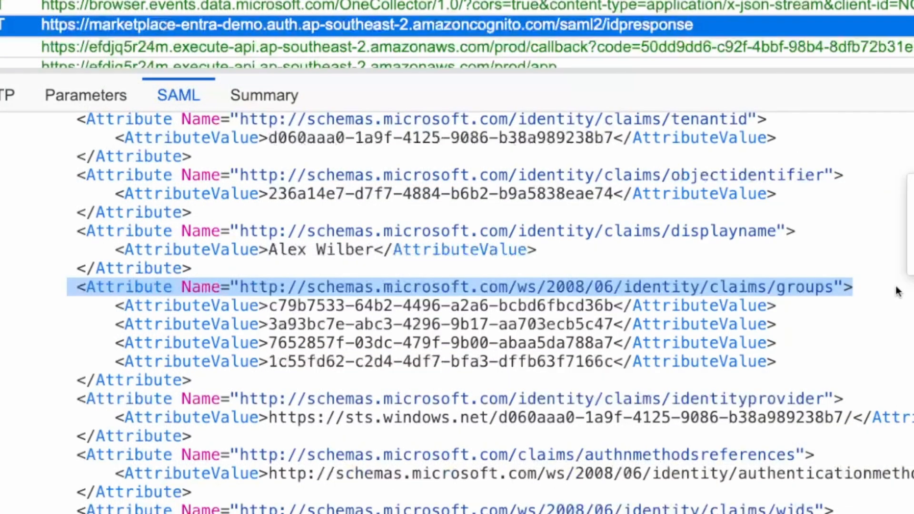
pyautogui.click(273, 307)
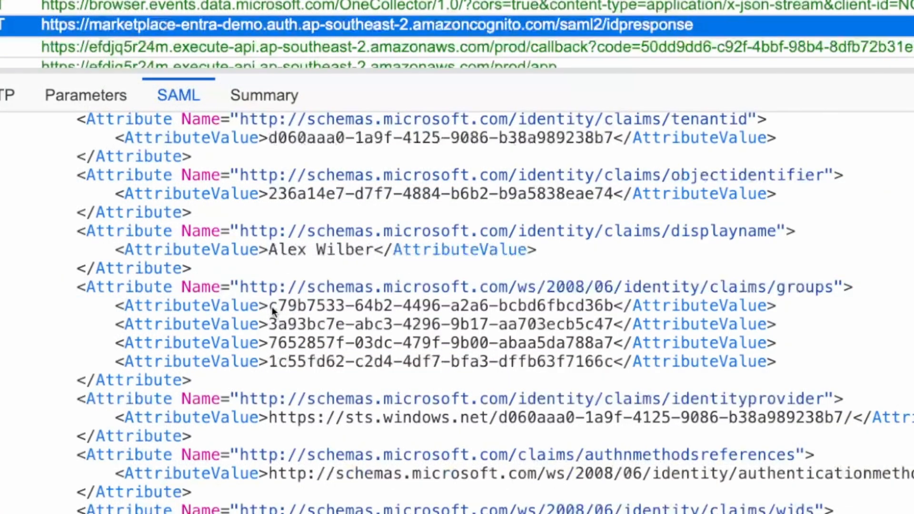
pyautogui.moveTo(270, 307); pyautogui.dragTo(614, 310)
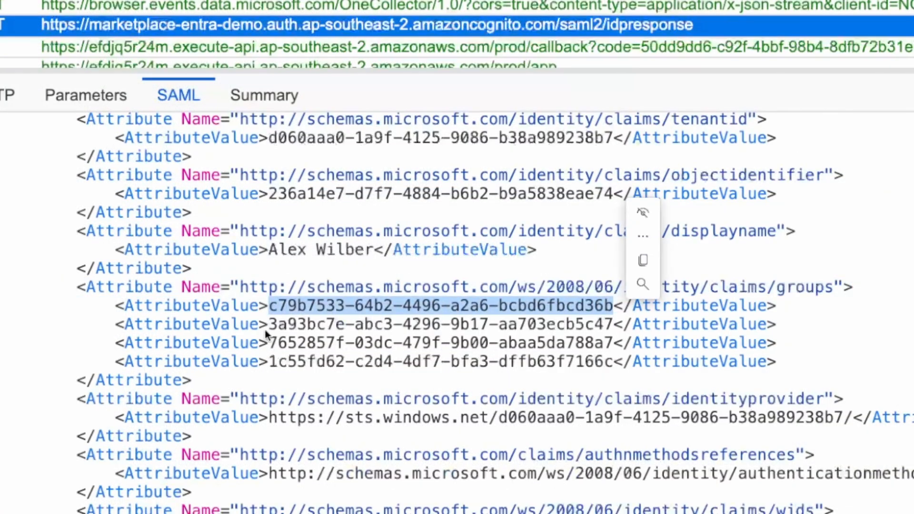
pyautogui.moveTo(269, 327); pyautogui.dragTo(611, 330)
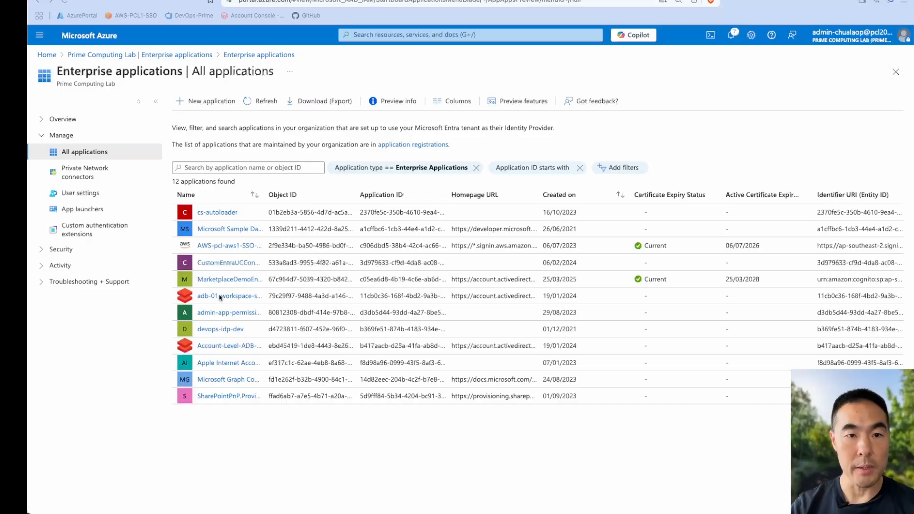
# In the Azure portal, set MarketplaceDemoEntraApp's SAML group claim to return only the groups assigned to the application
pyautogui.click(245, 281)
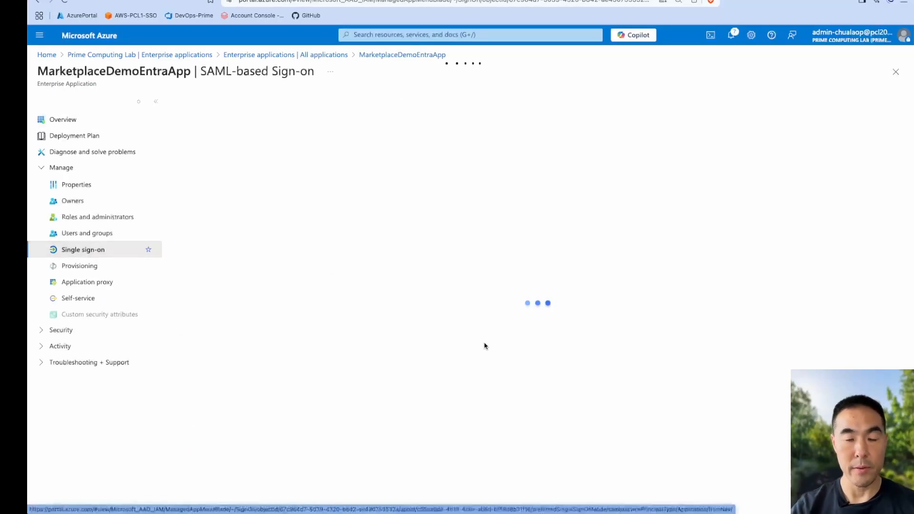
pyautogui.scroll(-3, 595, 362)
pyautogui.click(531, 188)
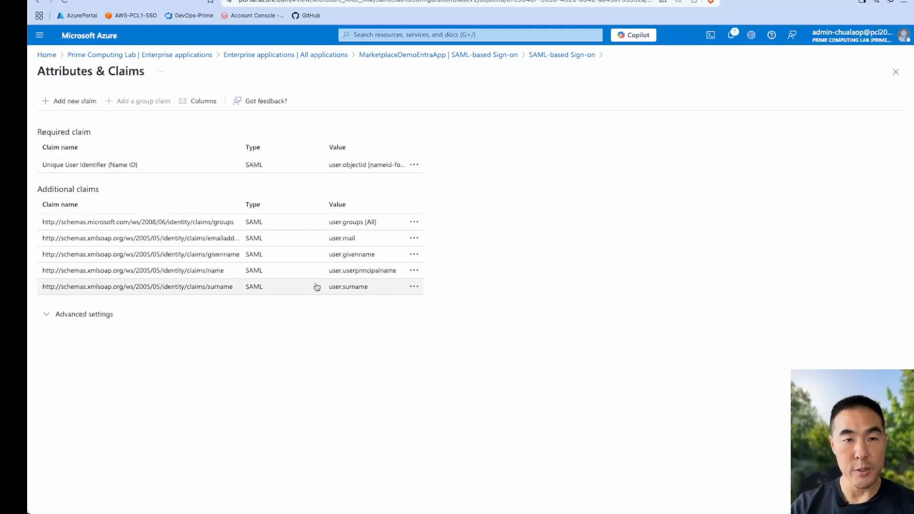
pyautogui.click(187, 222)
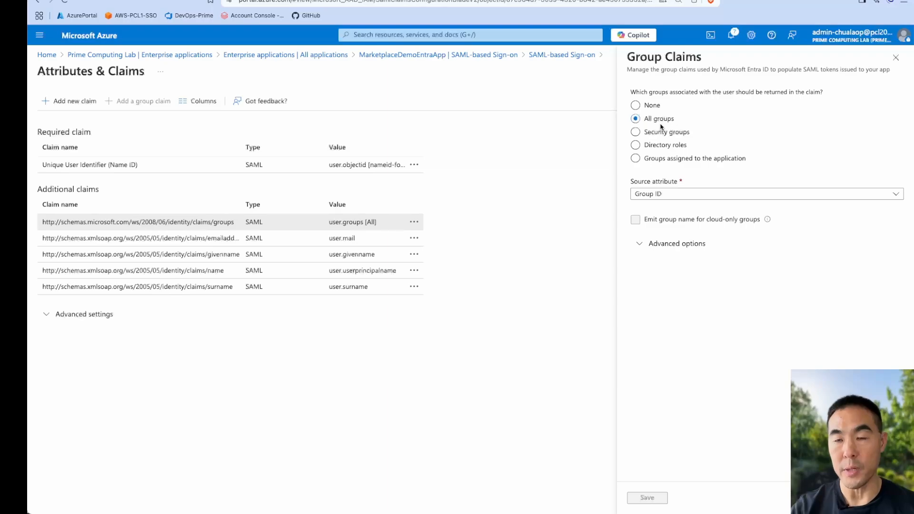
pyautogui.click(674, 161)
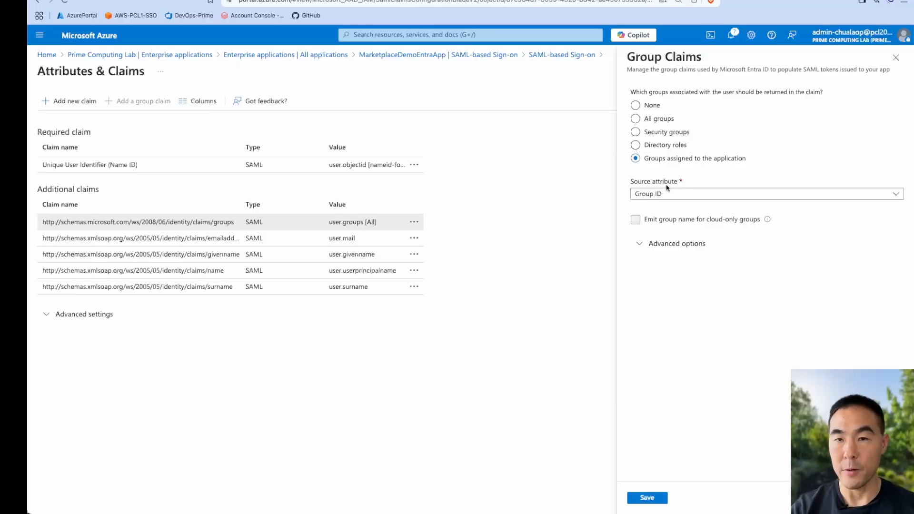
pyautogui.click(685, 198)
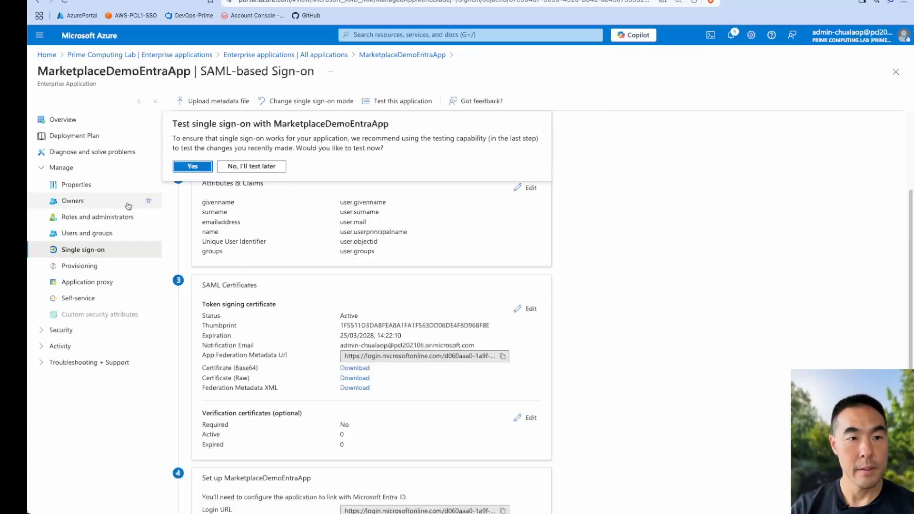
# Remove the existing user's assignment from MarketplaceDemoEntraApp's users and groups
pyautogui.click(89, 233)
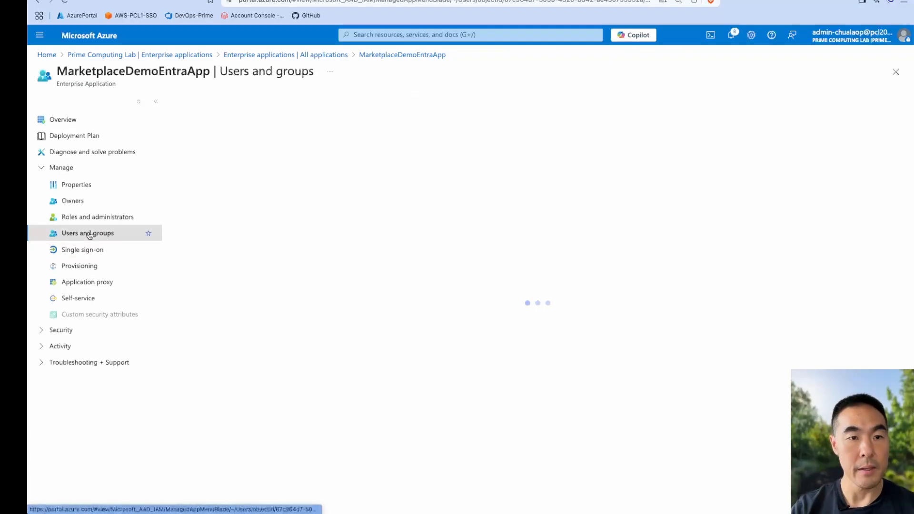
pyautogui.click(257, 230)
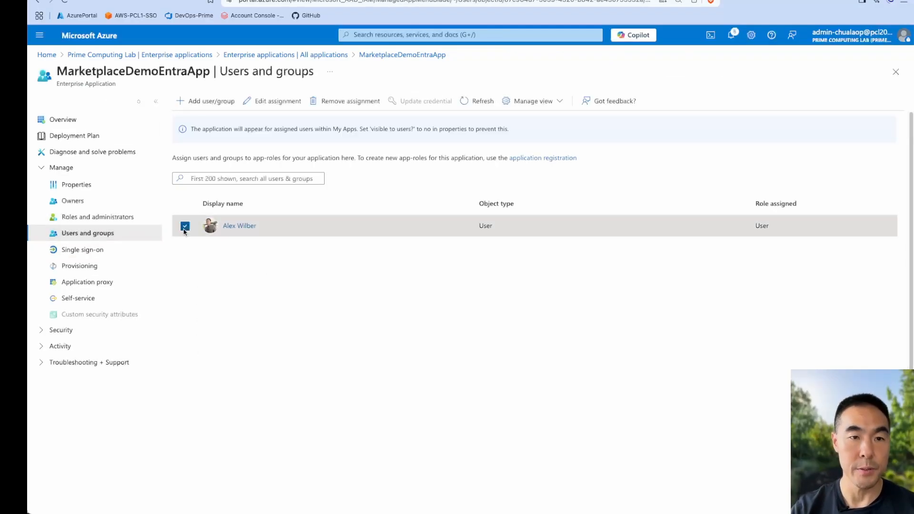
pyautogui.click(346, 101)
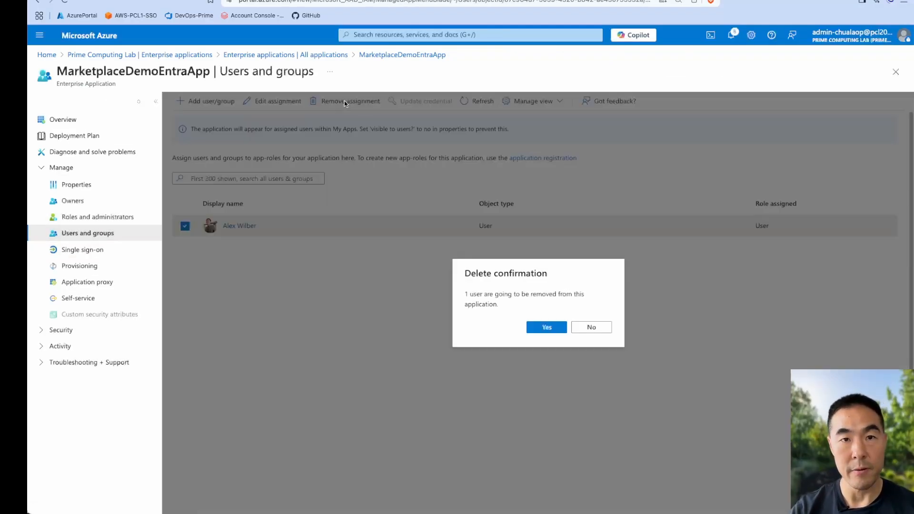
pyautogui.click(547, 328)
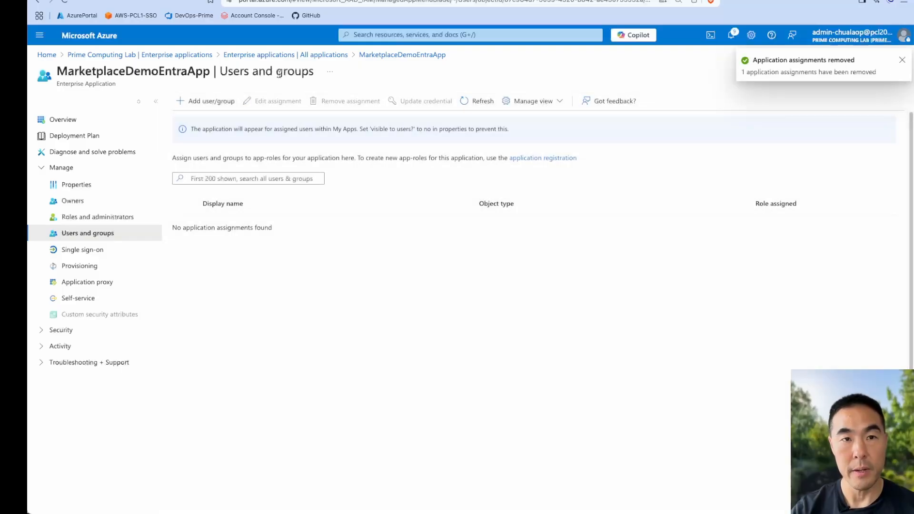
# Assign the marketplace-admins group to MarketplaceDemoEntraApp and open the group to view its members
pyautogui.click(202, 101)
pyautogui.click(76, 121)
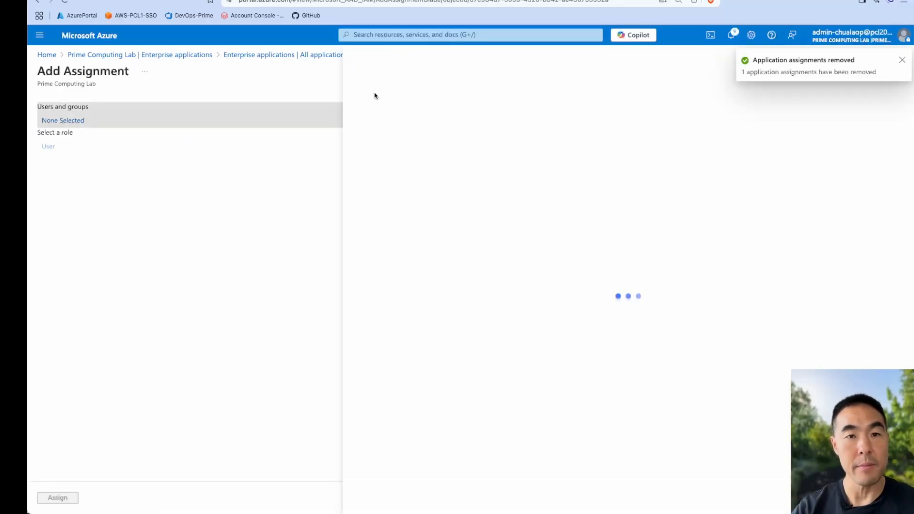
pyautogui.click(456, 134)
pyautogui.write('m')
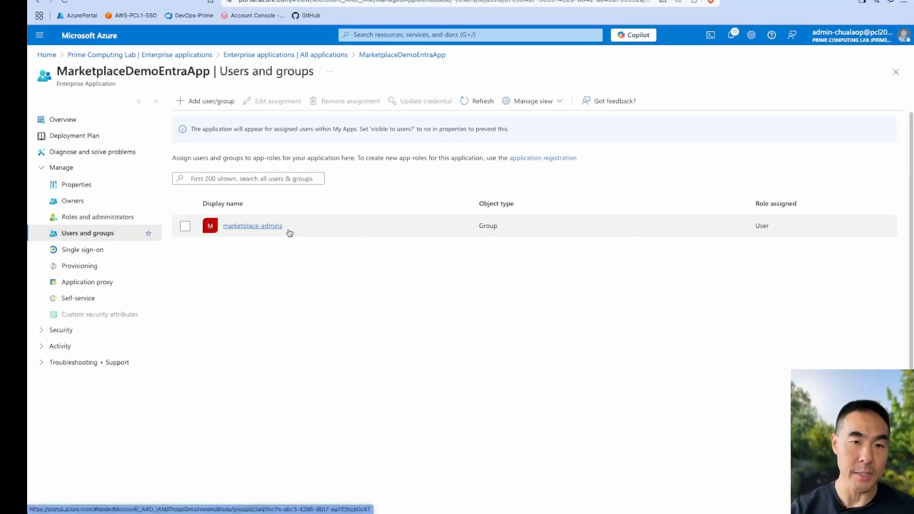
pyautogui.click(256, 237)
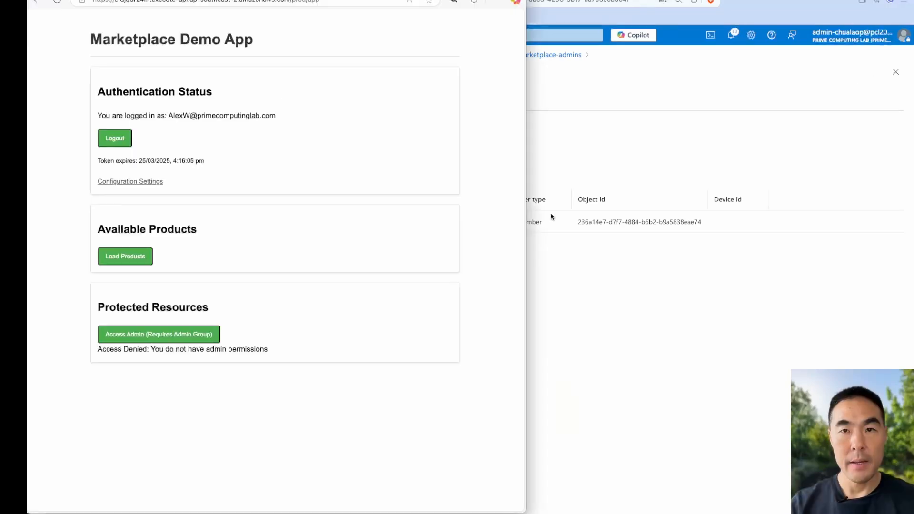
# Switch to the SAML trace window, narrow it beside Marketplace Demo App and clear all captured requests
pyautogui.hotkey('ctrl', 'Up')
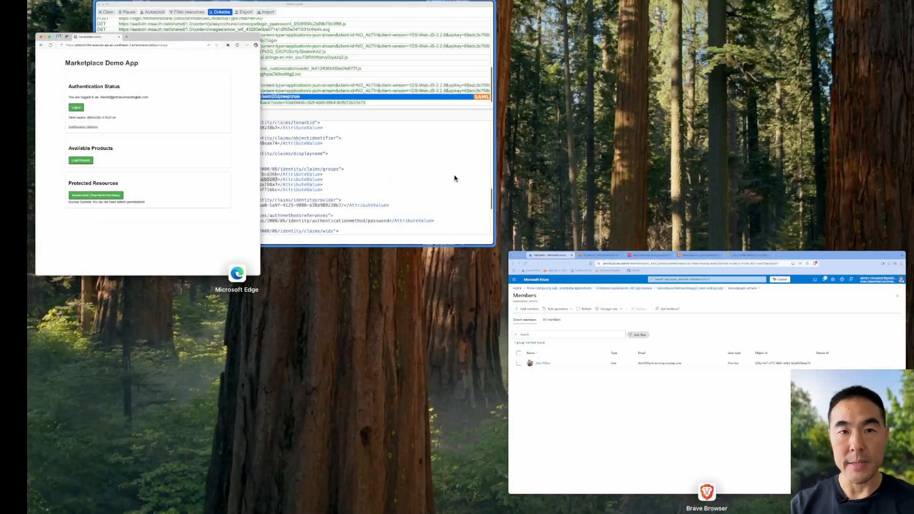
pyautogui.click(453, 177)
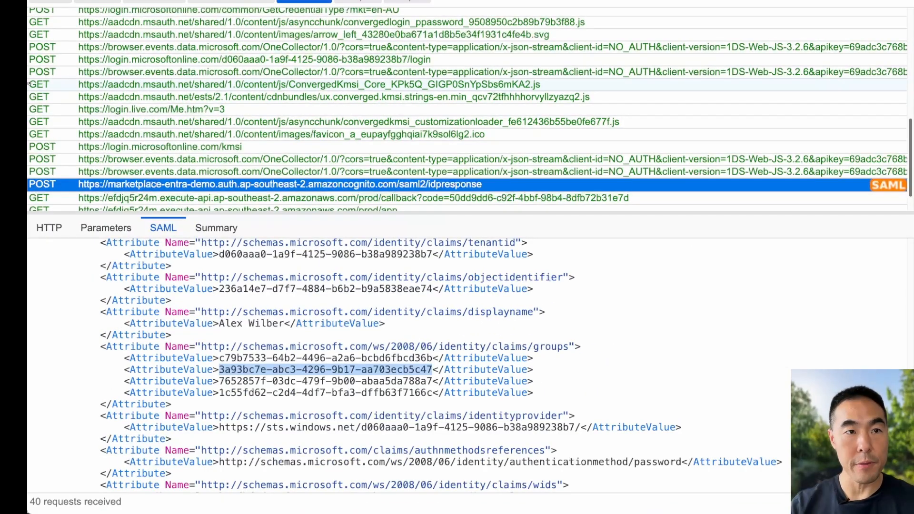
pyautogui.moveTo(28, 275); pyautogui.dragTo(444, 286)
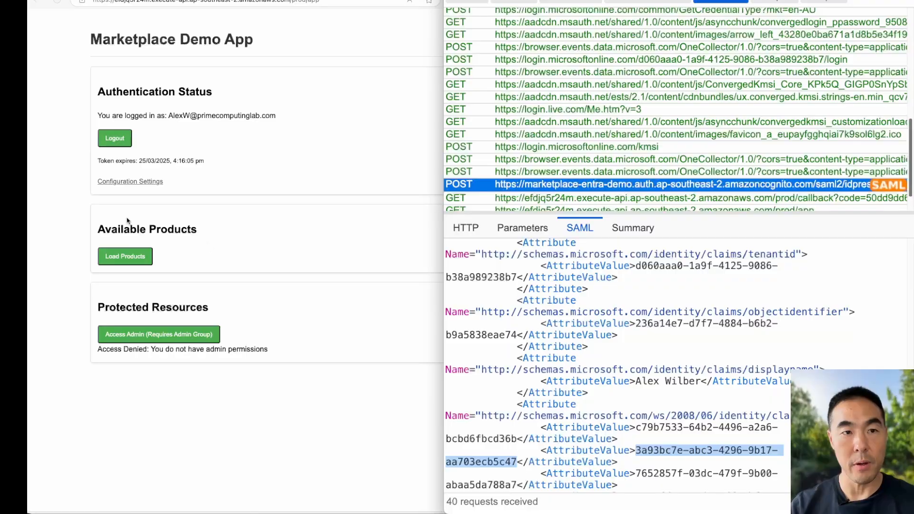
pyautogui.click(480, 1)
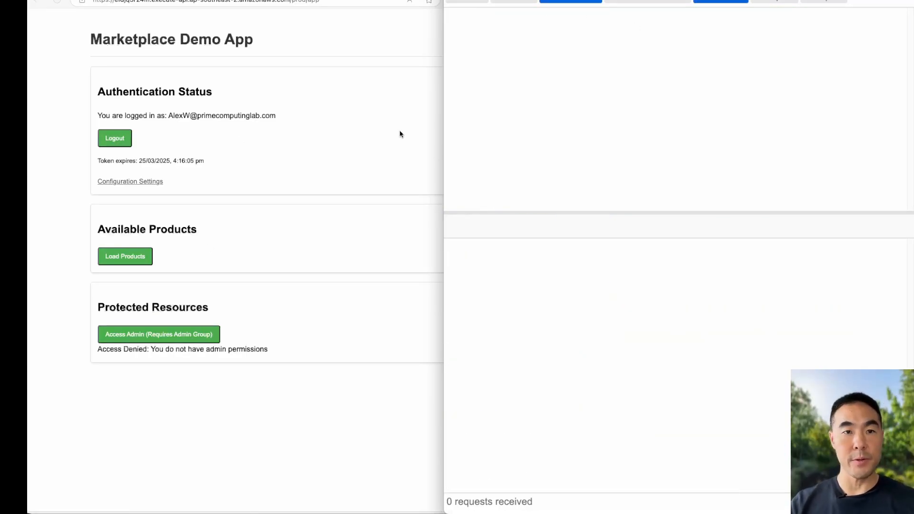
# Log out of Marketplace Demo App and sign in again through Microsoft Entra
pyautogui.click(113, 139)
pyautogui.click(111, 143)
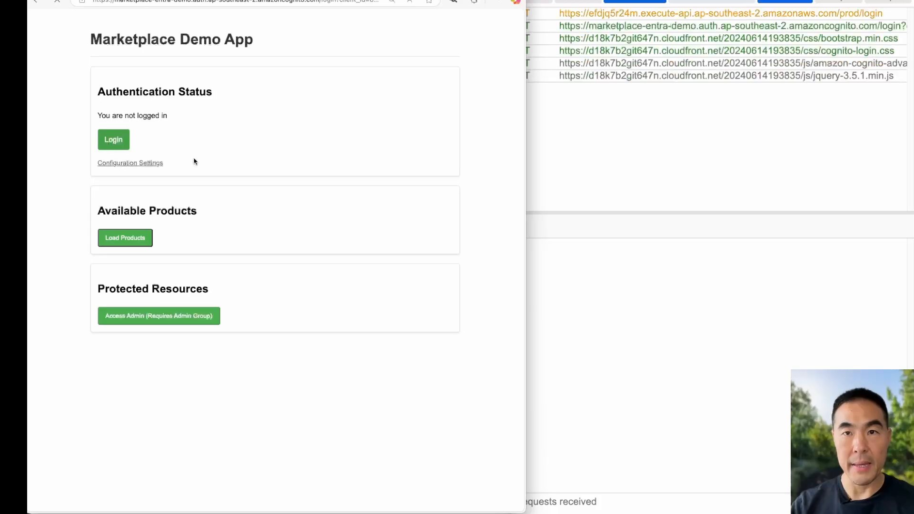
pyautogui.click(292, 91)
pyautogui.click(337, 287)
pyautogui.click(344, 303)
pyautogui.click(343, 304)
# Find the new POST request to Cognito's /saml2/idpresponse and examine the groups claim in its decoded SAML response
pyautogui.scroll(-5, 654, 170)
pyautogui.click(653, 170)
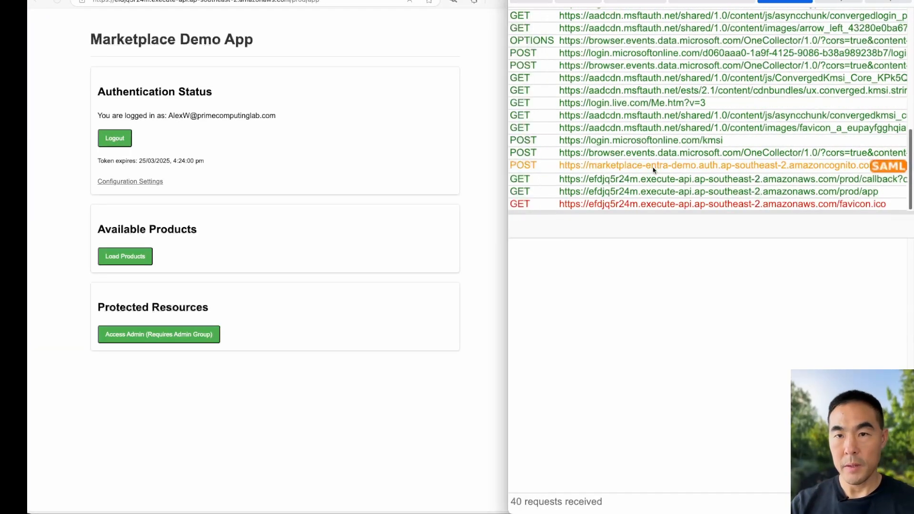
pyautogui.moveTo(508, 289); pyautogui.dragTo(75, 288)
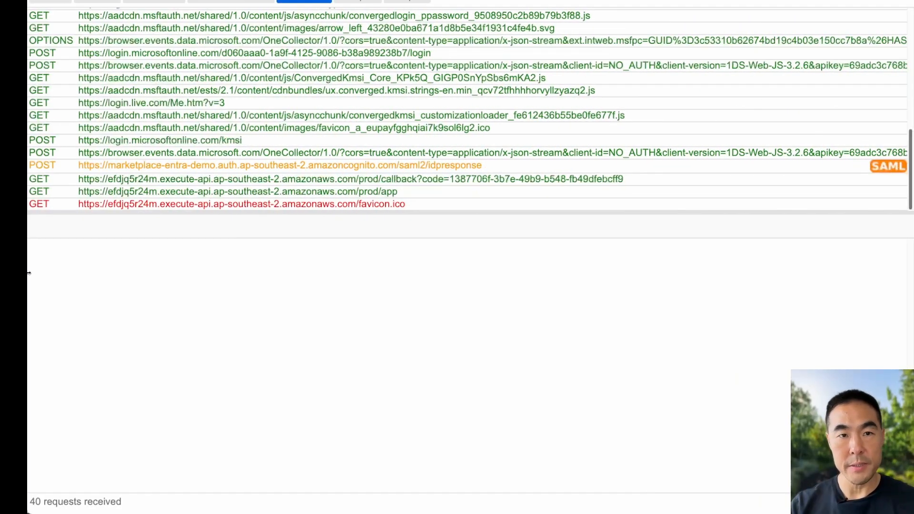
pyautogui.click(295, 165)
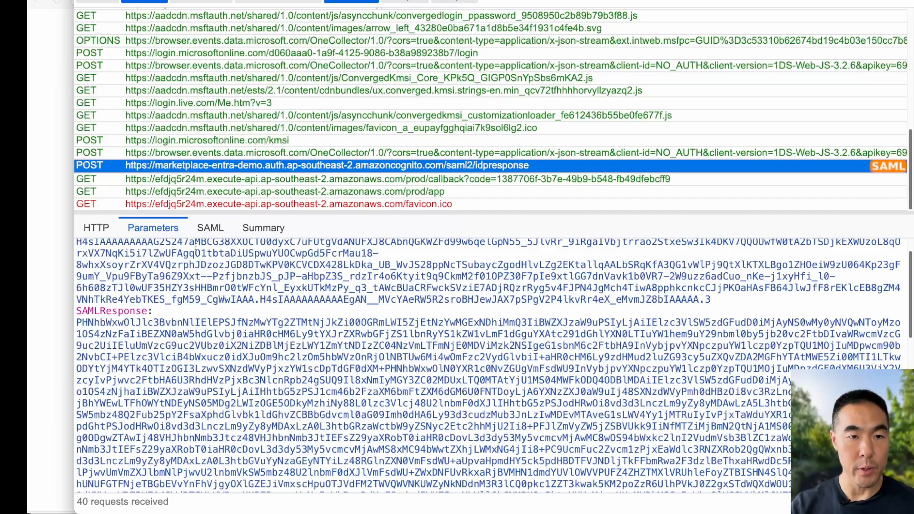
pyautogui.click(210, 228)
pyautogui.scroll(-10, 416, 379)
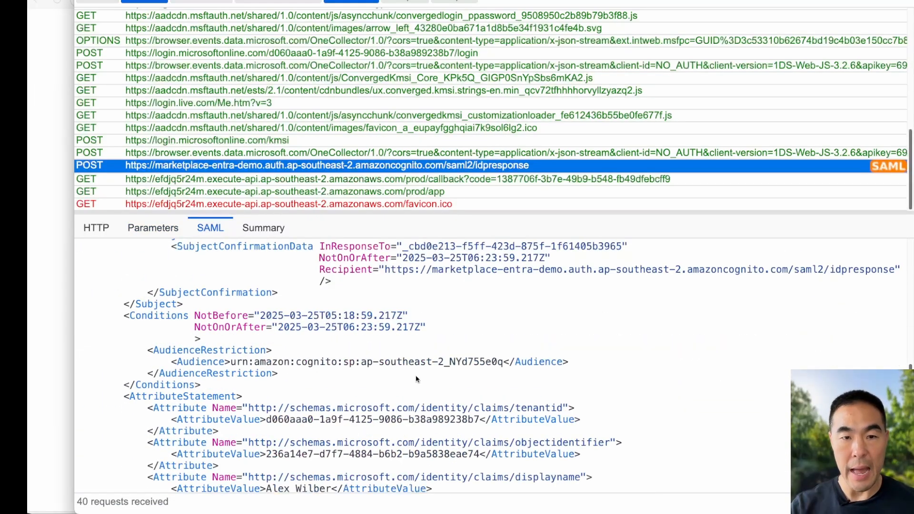
pyautogui.scroll(-8, 416, 379)
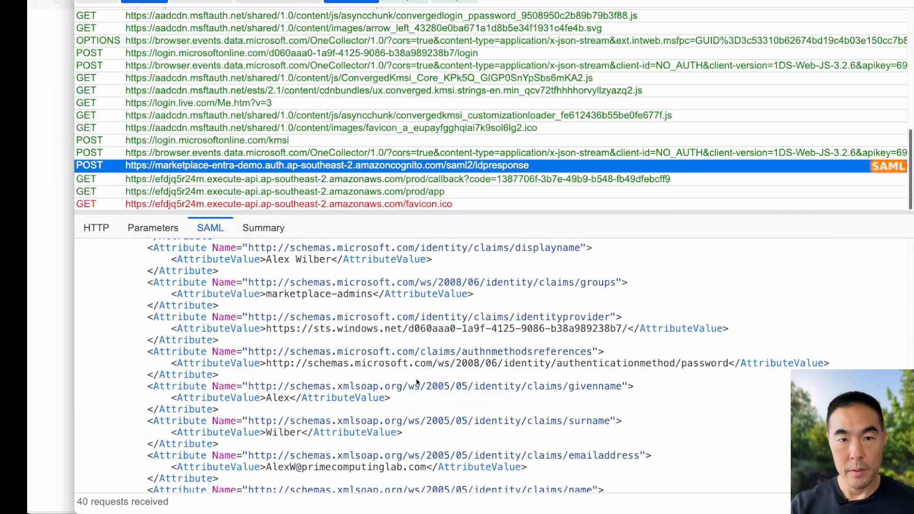
pyautogui.scroll(2, 417, 382)
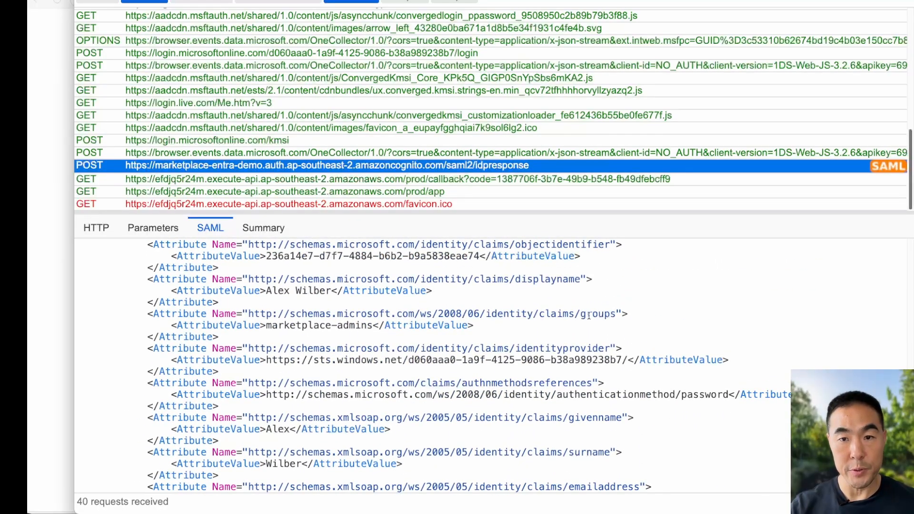
pyautogui.doubleClick(584, 315)
pyautogui.click(268, 327)
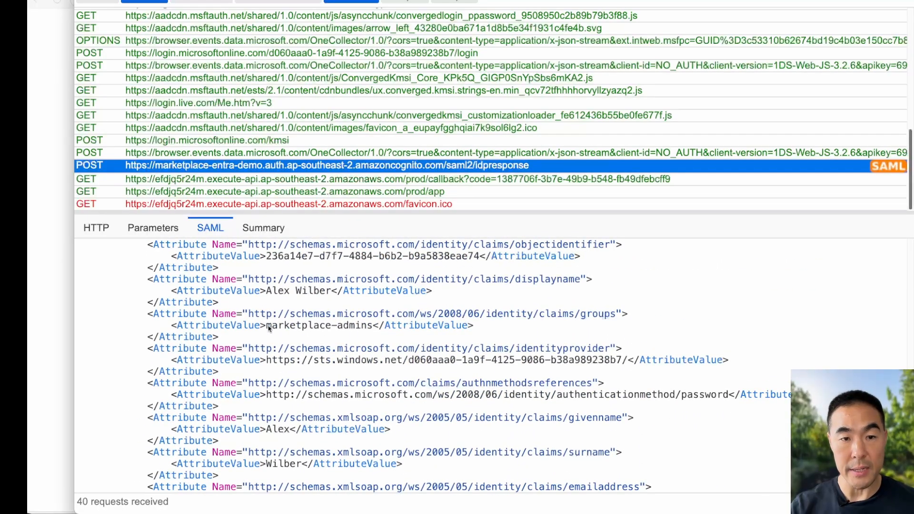
pyautogui.moveTo(267, 328); pyautogui.dragTo(373, 328)
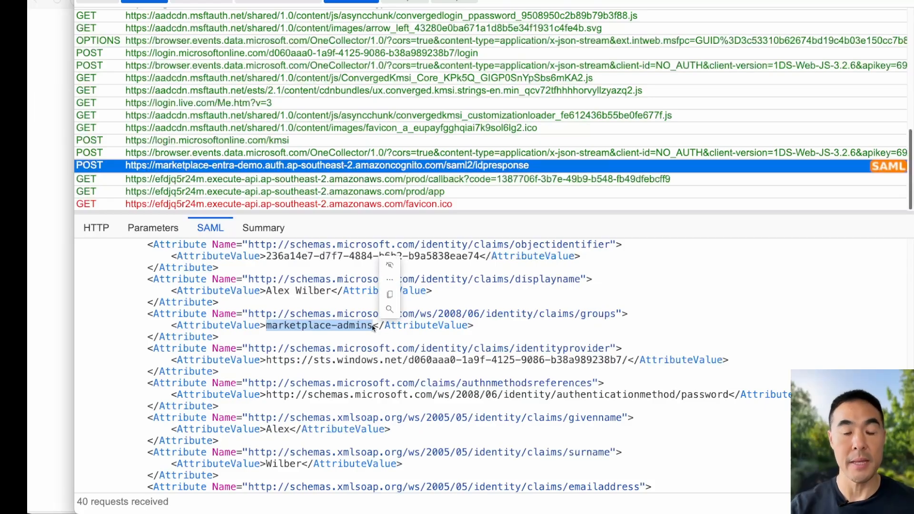
# Return to Marketplace Demo App and request the protected admin resource
pyautogui.click(70, 324)
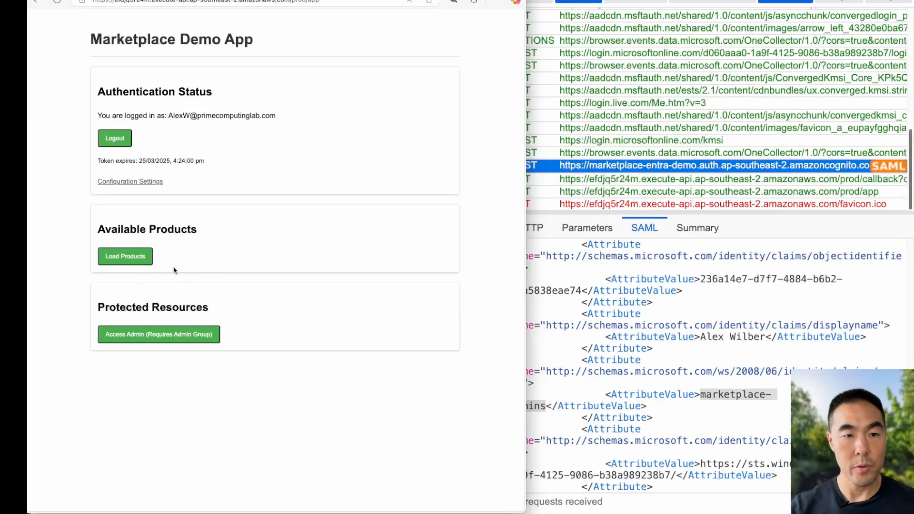
pyautogui.click(149, 337)
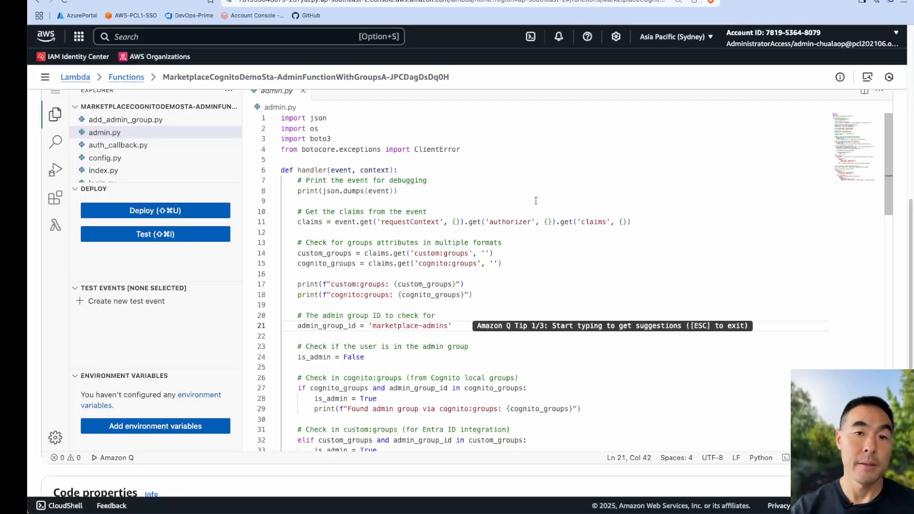
# In CloudWatch Logs Insights, query the MarketplaceCognitoDemoSta-AdminFunctionWithGroupsA log group for the last 30 minutes
pyautogui.scroll(10, 404, 212)
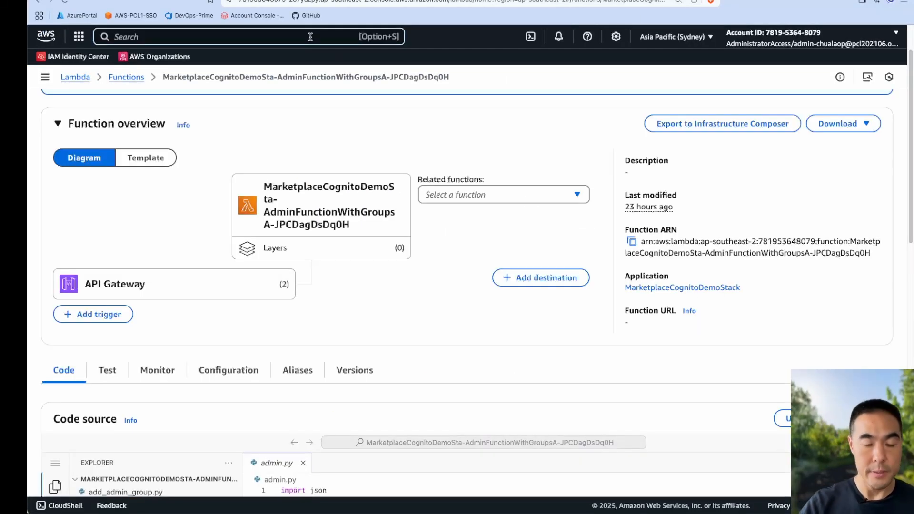
pyautogui.hotkey('alt', 's')
pyautogui.write('cloudwatch')
pyautogui.press('Return')
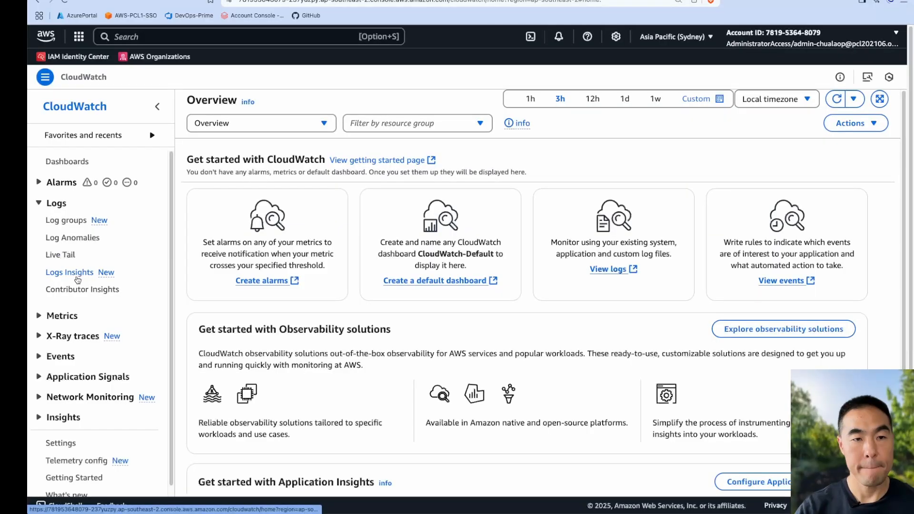
pyautogui.click(77, 275)
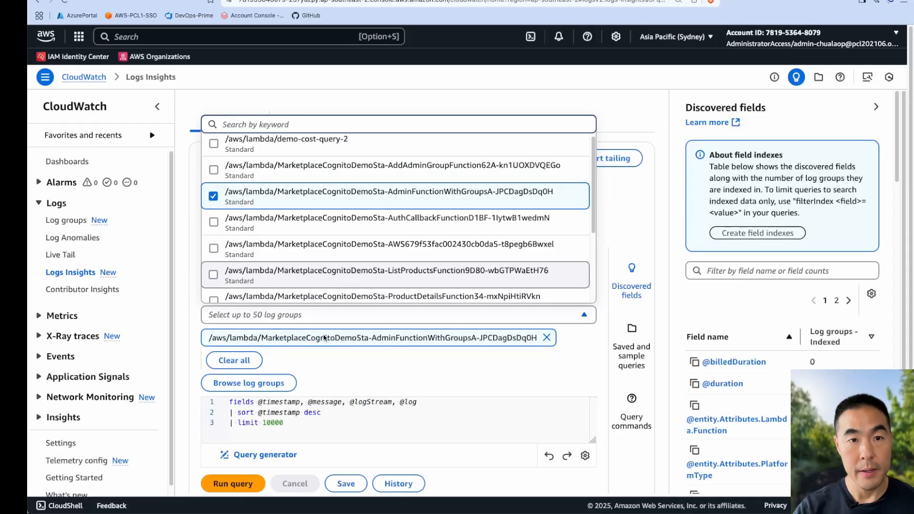
pyautogui.click(327, 339)
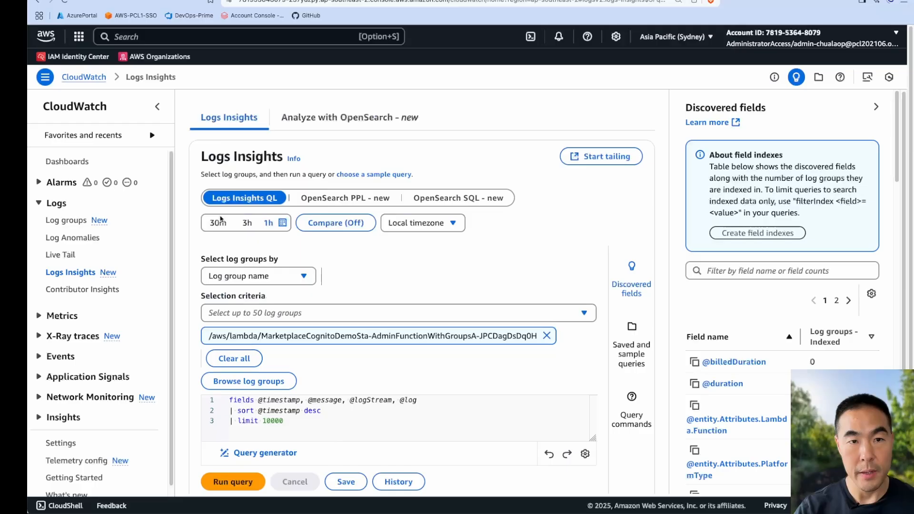
pyautogui.click(218, 222)
pyautogui.scroll(-3, 237, 413)
pyautogui.click(234, 410)
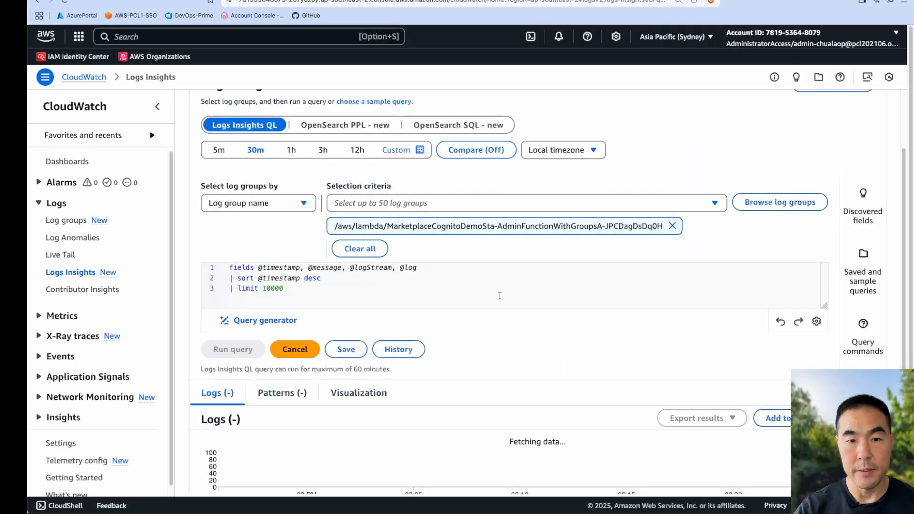
# Expand the custom:groups record in the query results and examine the group IDs in its message
pyautogui.scroll(-10, 202, 262)
pyautogui.click(203, 261)
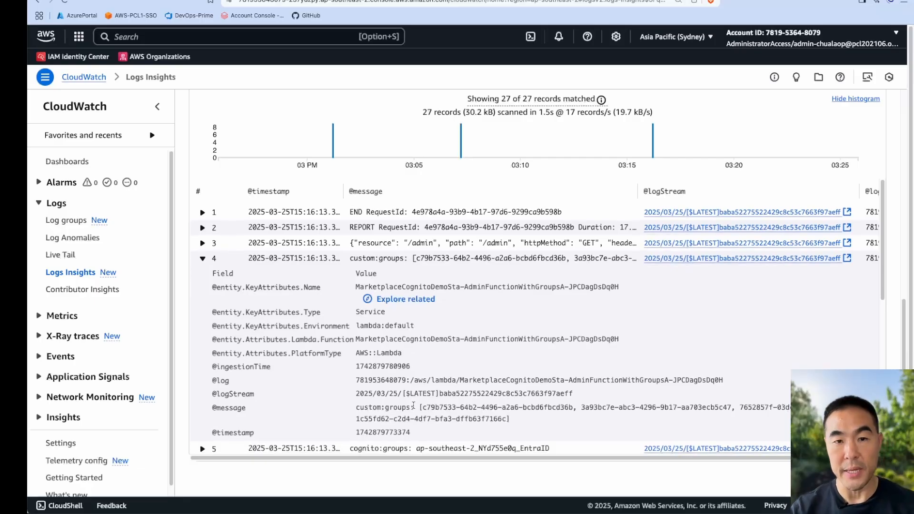
pyautogui.scroll(-1, 413, 406)
pyautogui.scroll(-1, 413, 406)
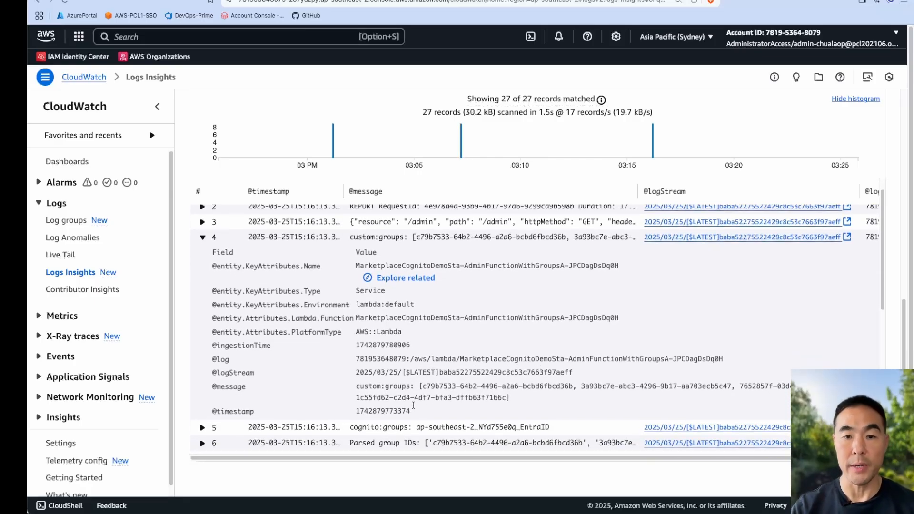
pyautogui.moveTo(424, 386); pyautogui.dragTo(507, 398)
pyautogui.click(507, 399)
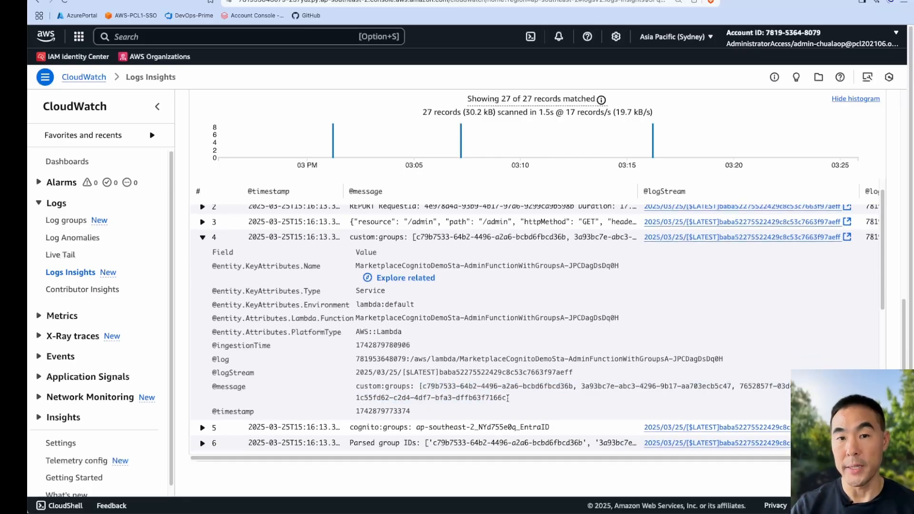
# Rerun the log query and examine the newest records on custom:groups and admin access, expanding the admin access record
pyautogui.scroll(2, 508, 398)
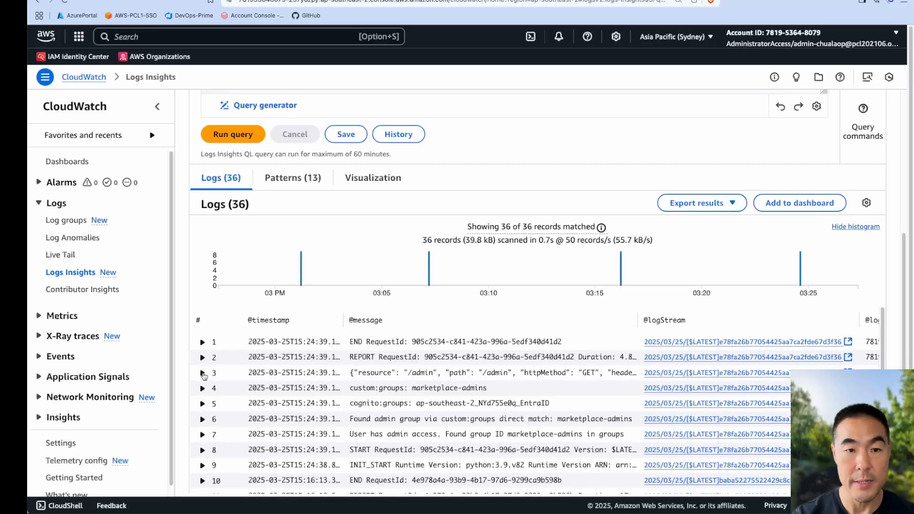
pyautogui.scroll(-1, 224, 405)
pyautogui.click(233, 421)
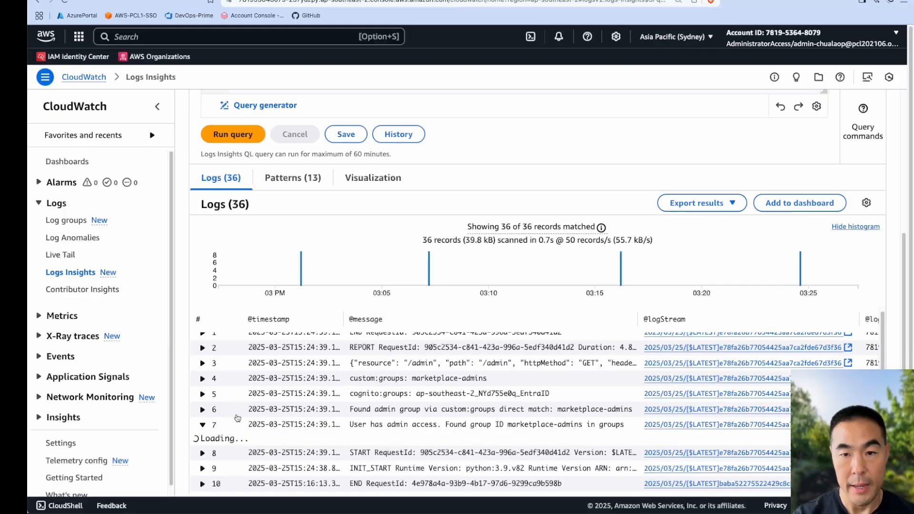
pyautogui.scroll(-1, 483, 432)
pyautogui.scroll(-3, 483, 433)
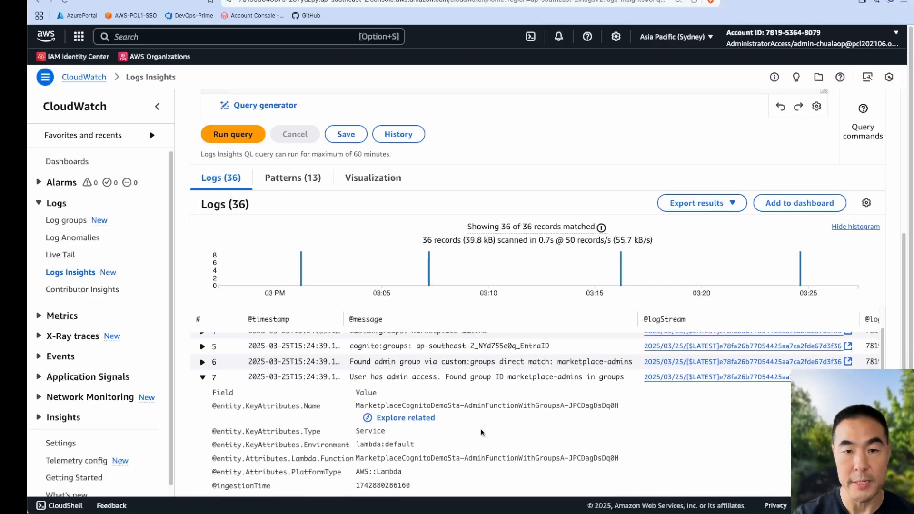
pyautogui.scroll(-1, 482, 433)
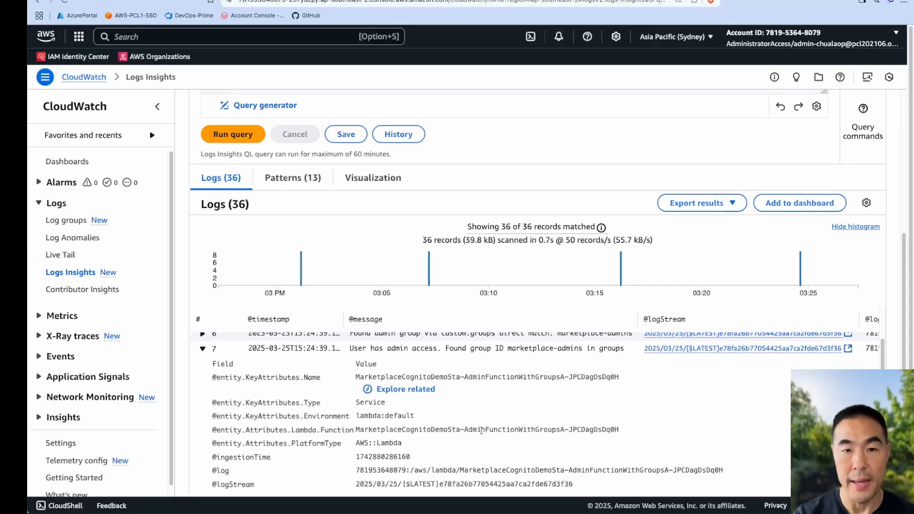
pyautogui.scroll(2, 482, 431)
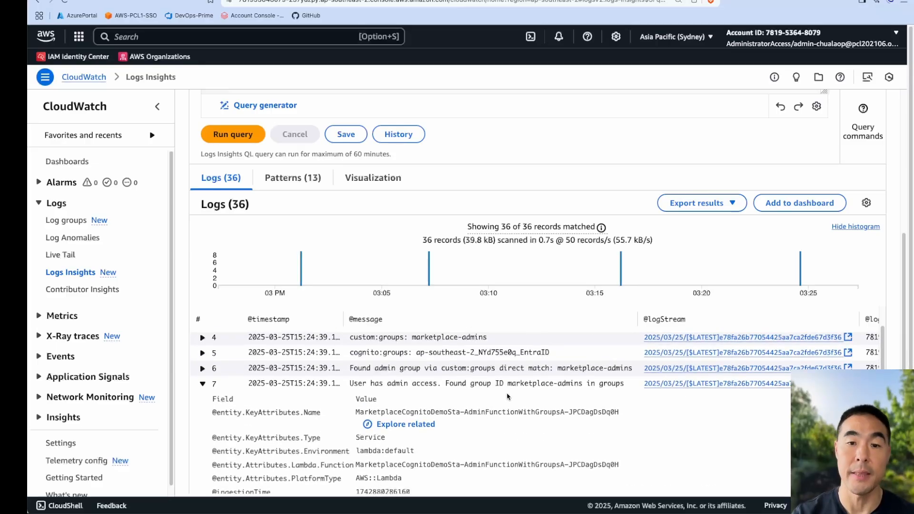
# Examine the field details of the expanded admin access record and collapse it
pyautogui.scroll(-5, 512, 396)
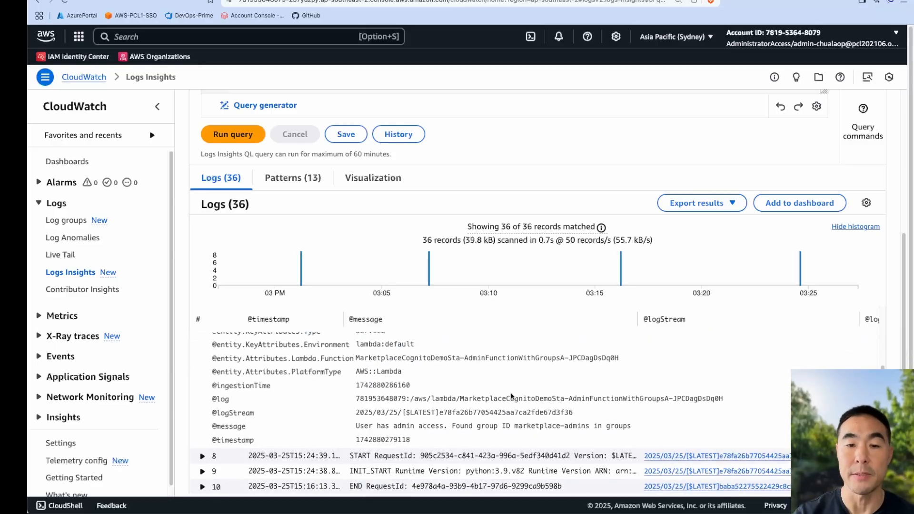
pyautogui.scroll(8, 429, 353)
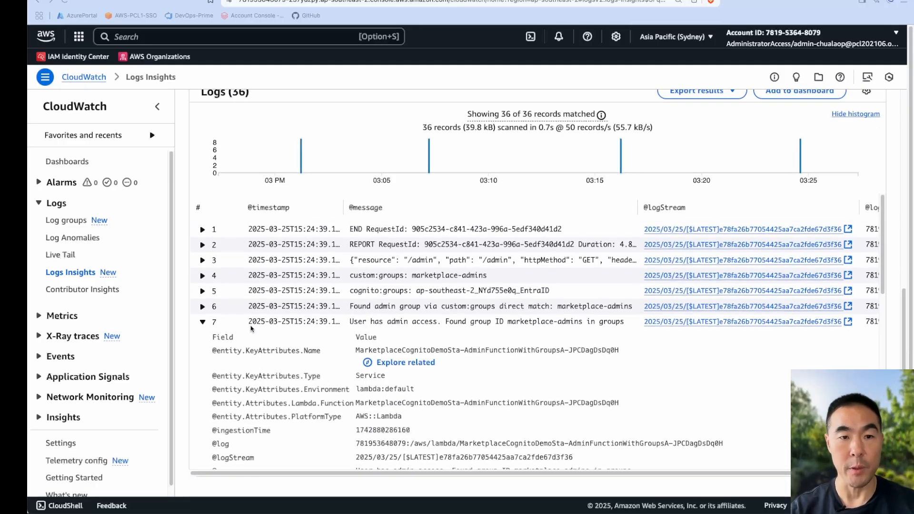
pyautogui.click(202, 323)
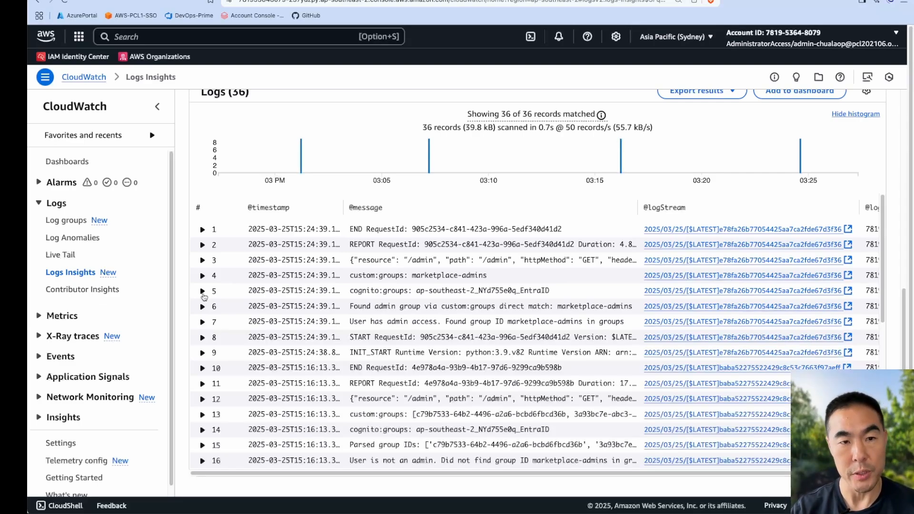
# Expand the newest /admin GET request record and examine its message and request headers for the Authorization bearer token
pyautogui.click(203, 261)
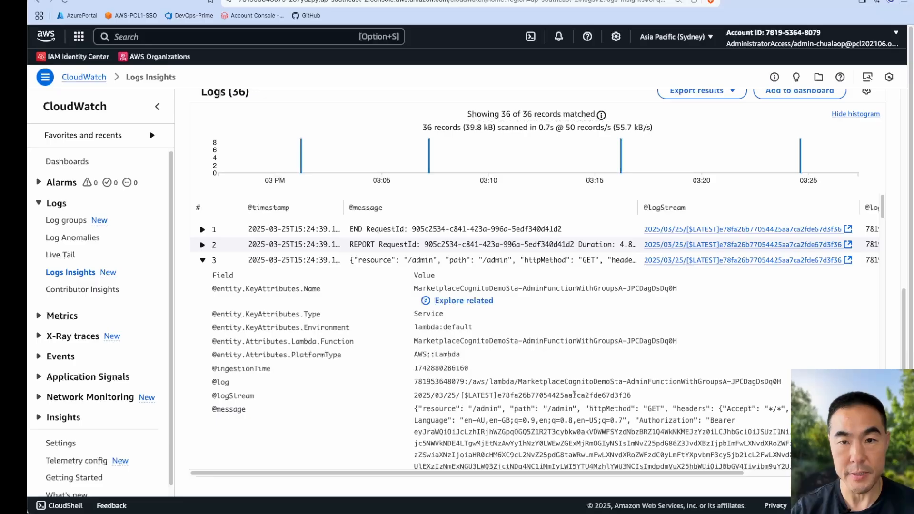
pyautogui.scroll(-5, 581, 403)
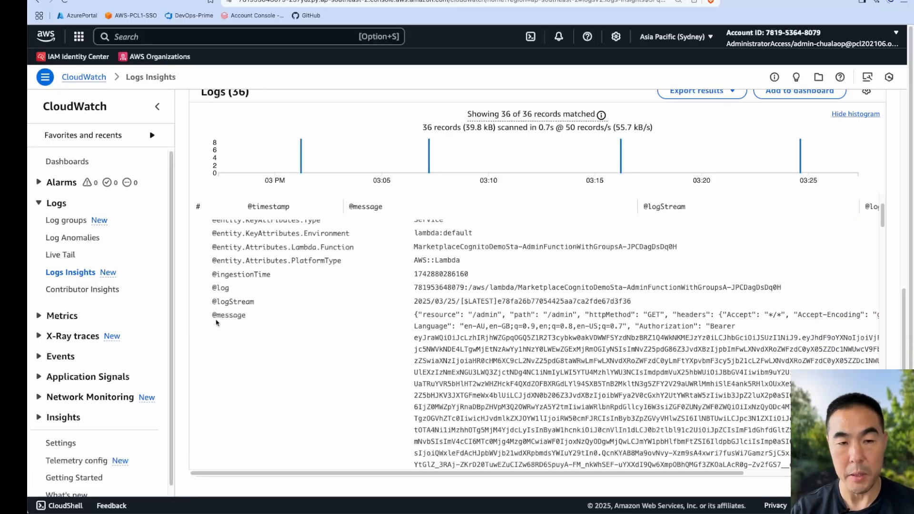
pyautogui.scroll(-2, 314, 341)
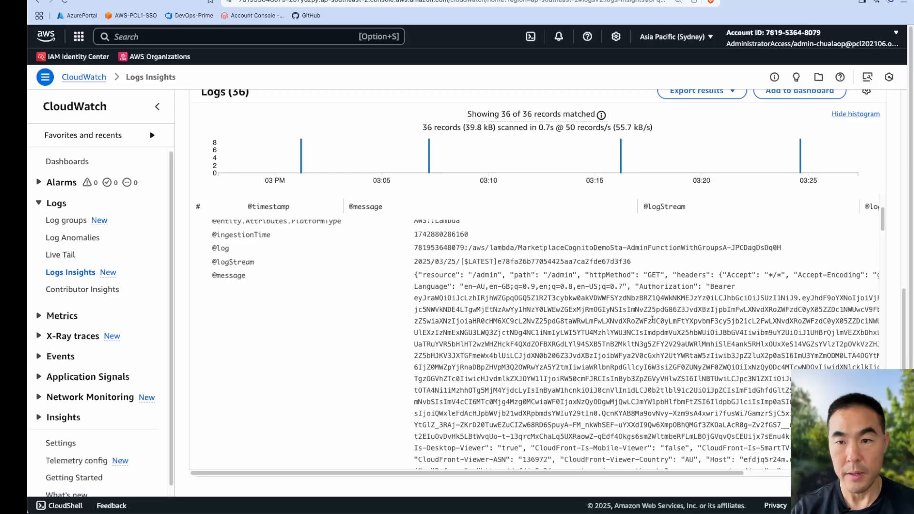
pyautogui.moveTo(635, 286); pyautogui.dragTo(741, 298)
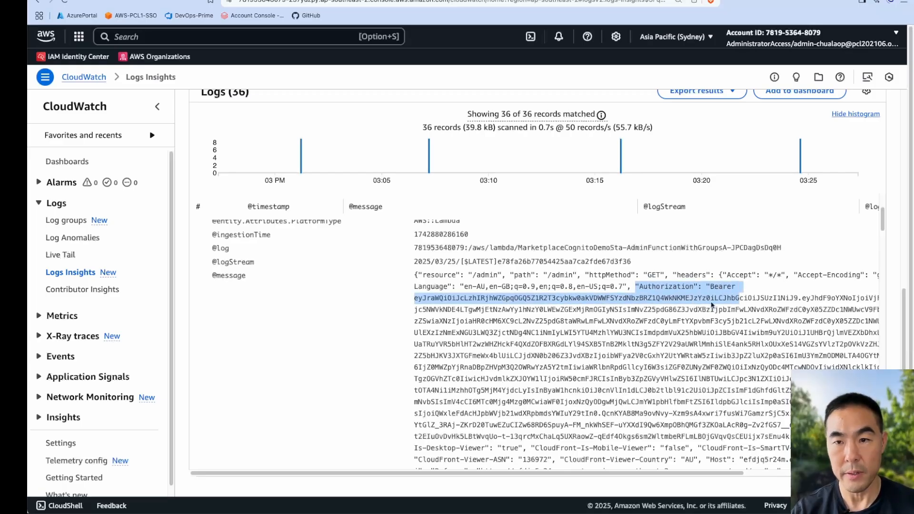
pyautogui.click(713, 305)
pyautogui.tripleClick(597, 298)
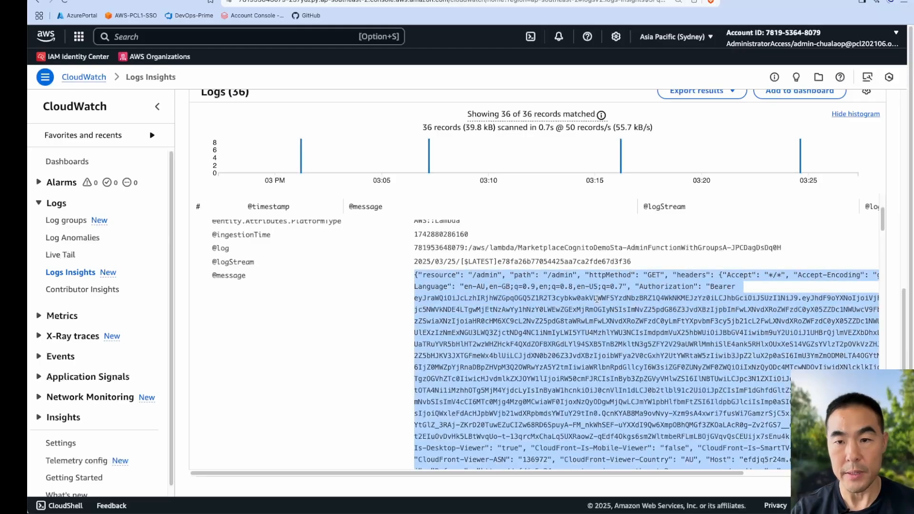
pyautogui.scroll(-5, 606, 330)
pyautogui.scroll(7, 609, 329)
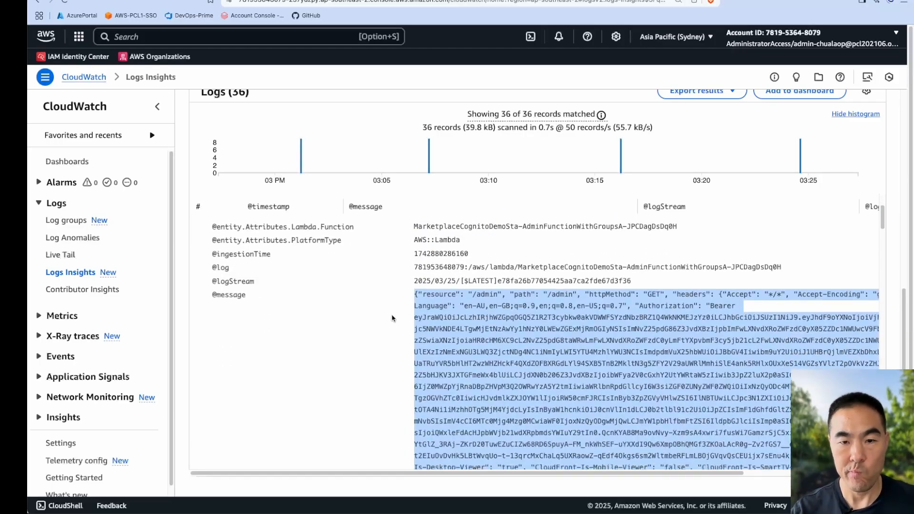
pyautogui.scroll(-15, 392, 317)
pyautogui.doubleClick(522, 277)
pyautogui.click(495, 291)
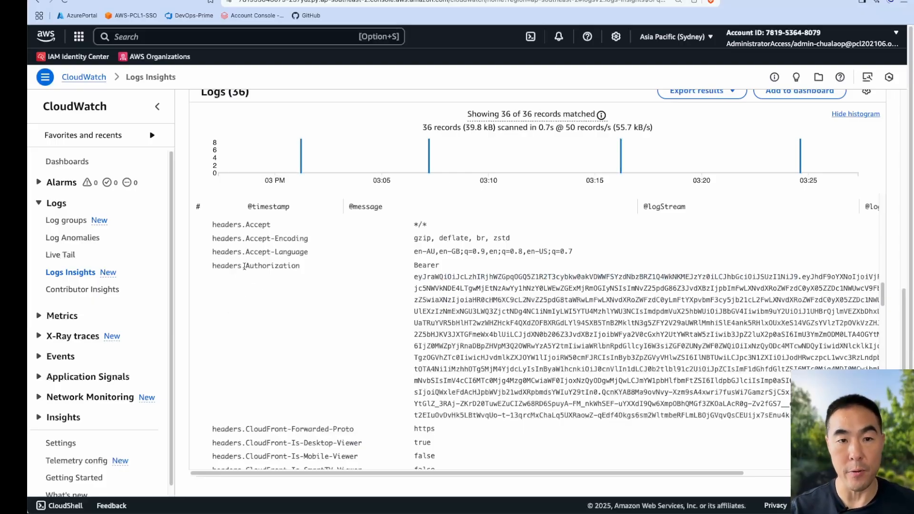
# Copy the token from the record's headers.Authorization value, without the word Bearer
pyautogui.moveTo(245, 267); pyautogui.dragTo(305, 274)
pyautogui.click(305, 274)
pyautogui.moveTo(416, 278); pyautogui.dragTo(628, 339)
pyautogui.tripleClick(628, 345)
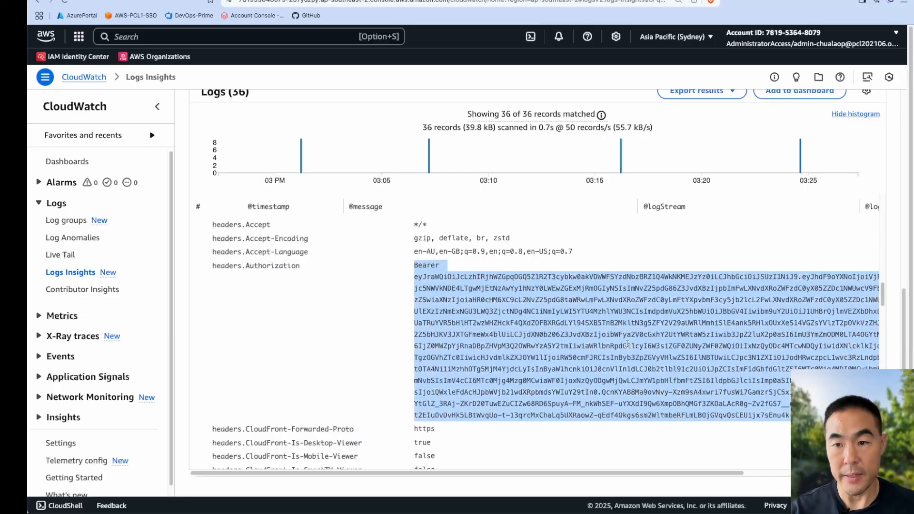
pyautogui.click(637, 346)
pyautogui.moveTo(790, 416); pyautogui.dragTo(415, 276)
pyautogui.rightClick(436, 284)
pyautogui.click(467, 305)
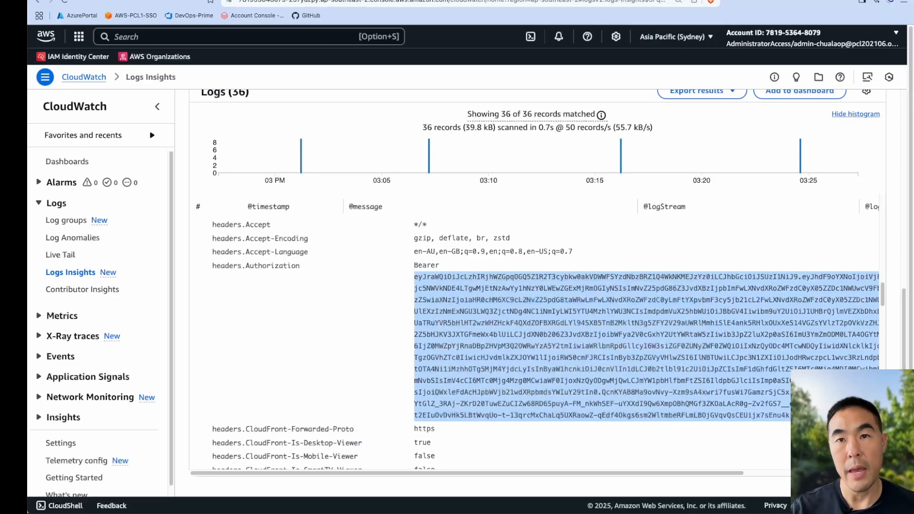
# Open jwt.ms in a new browser tab and paste the copied bearer token for decoding
pyautogui.press('super+t')
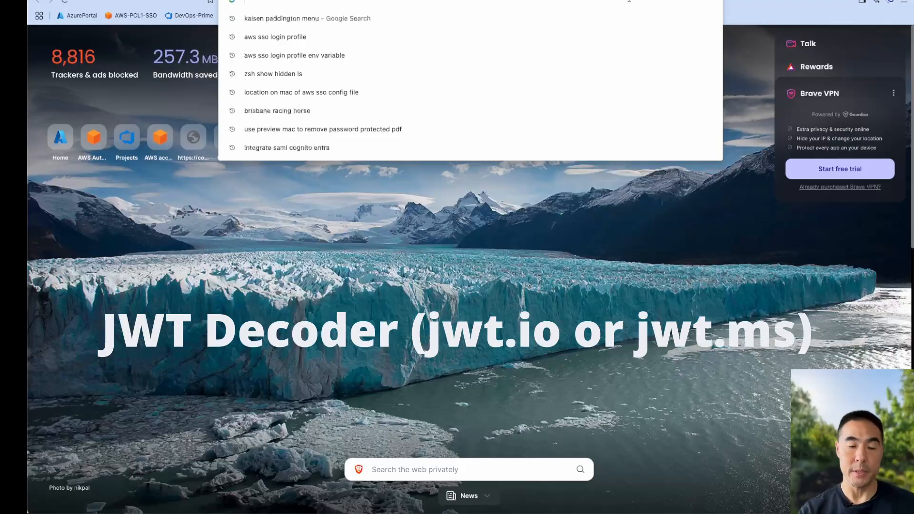
pyautogui.write('jwt.ms')
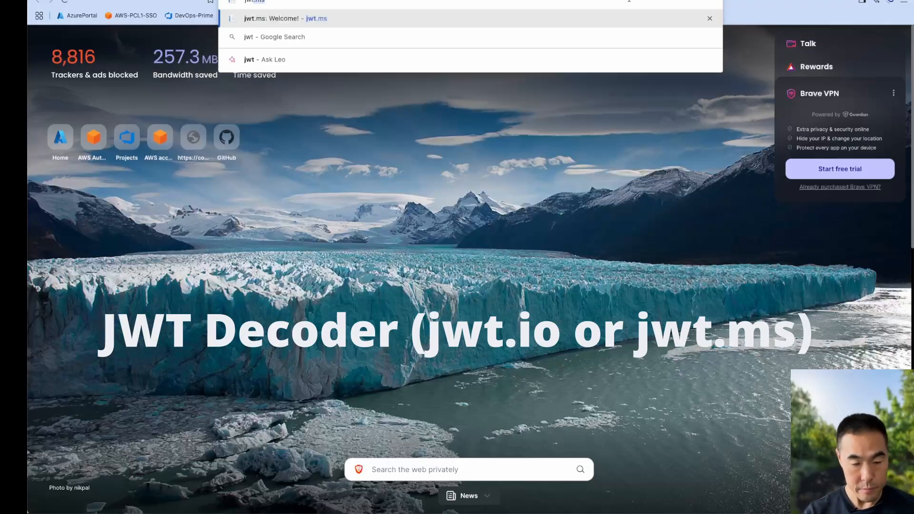
pyautogui.press('Return')
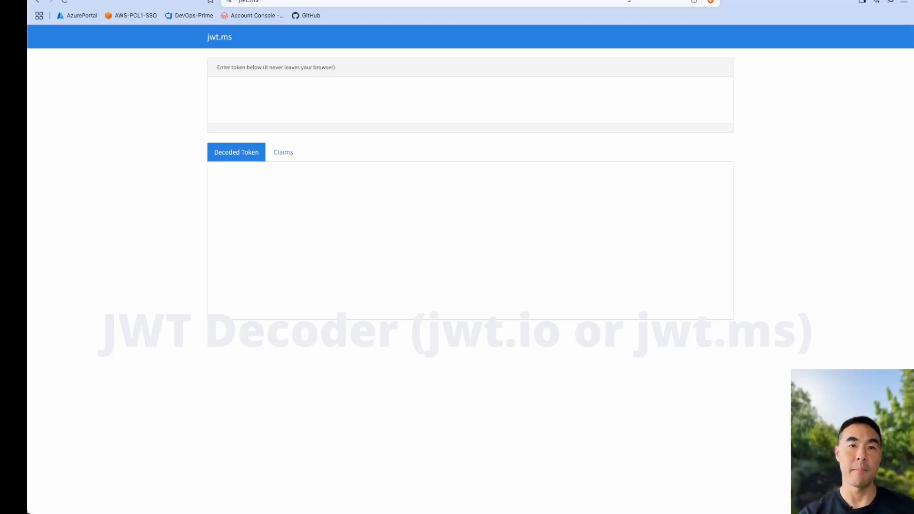
pyautogui.click(560, 102)
pyautogui.press('super+v')
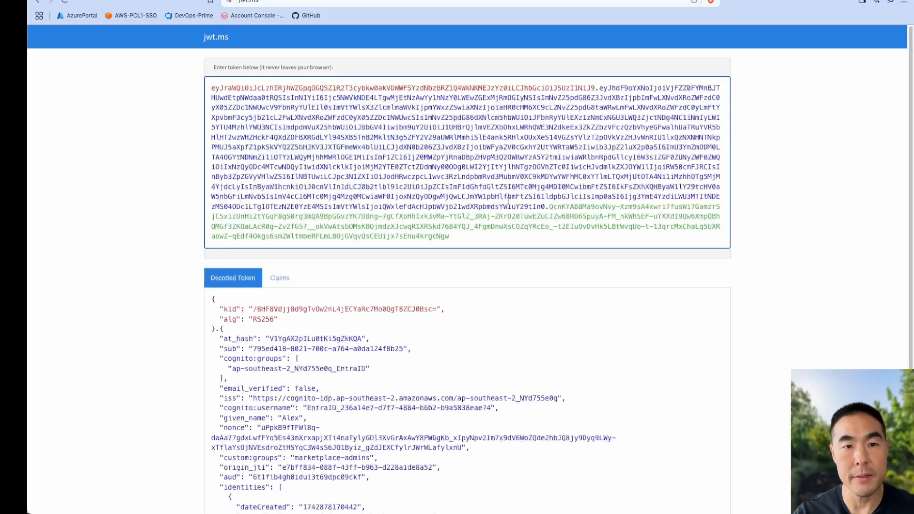
# Examine the decoded token and its claims list, focusing on the cognito:groups and custom:groups claims
pyautogui.scroll(-3, 508, 201)
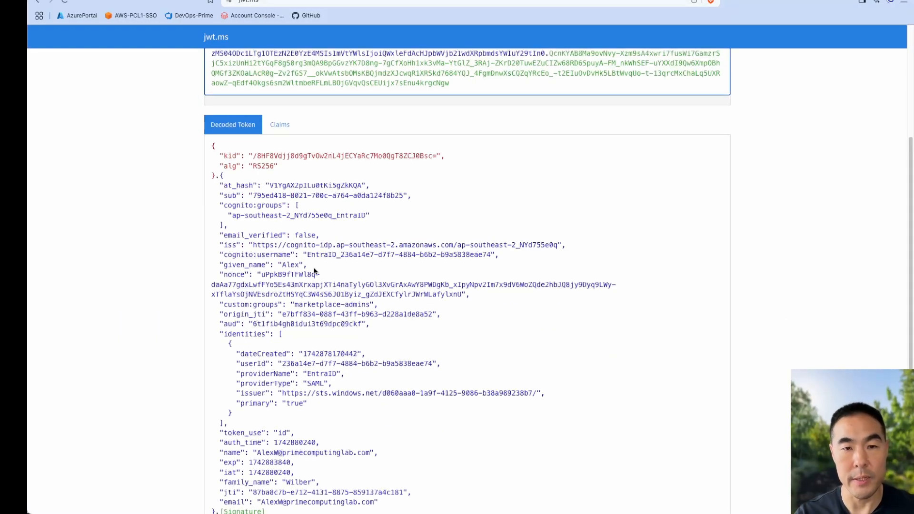
pyautogui.scroll(-1, 314, 271)
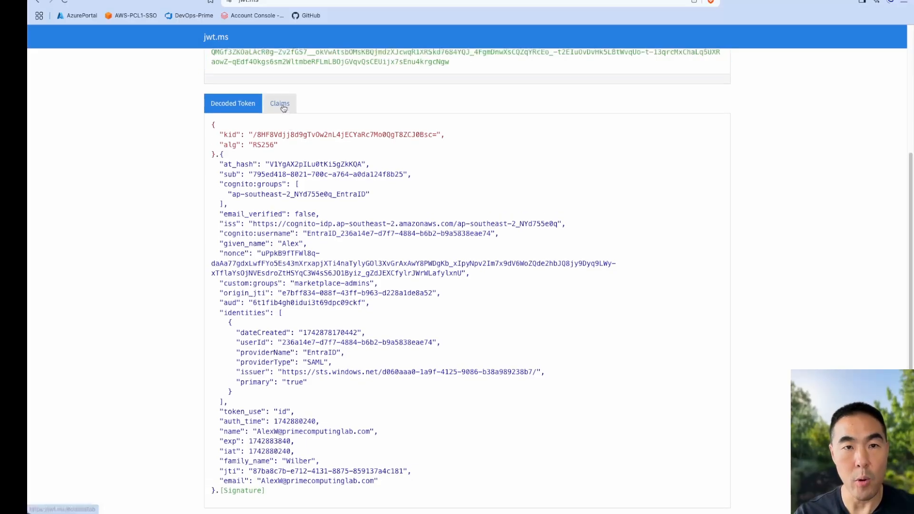
pyautogui.click(283, 108)
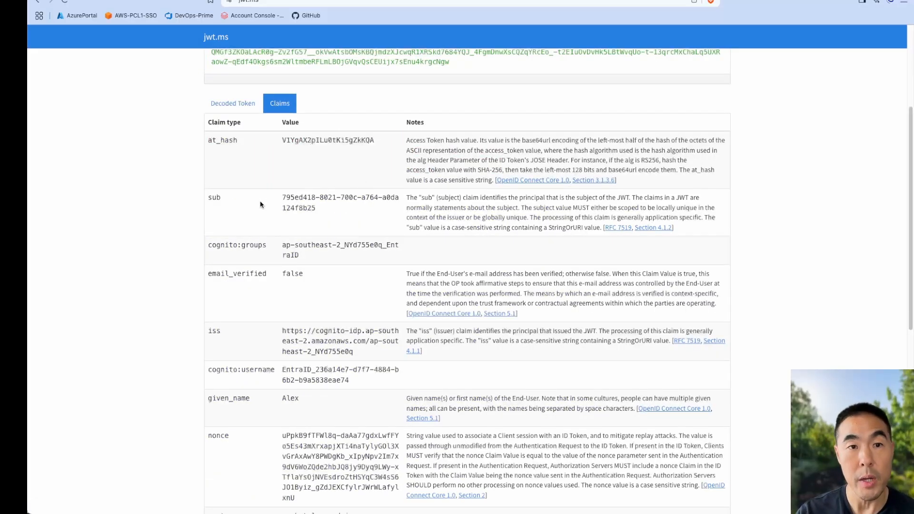
pyautogui.scroll(-1, 243, 135)
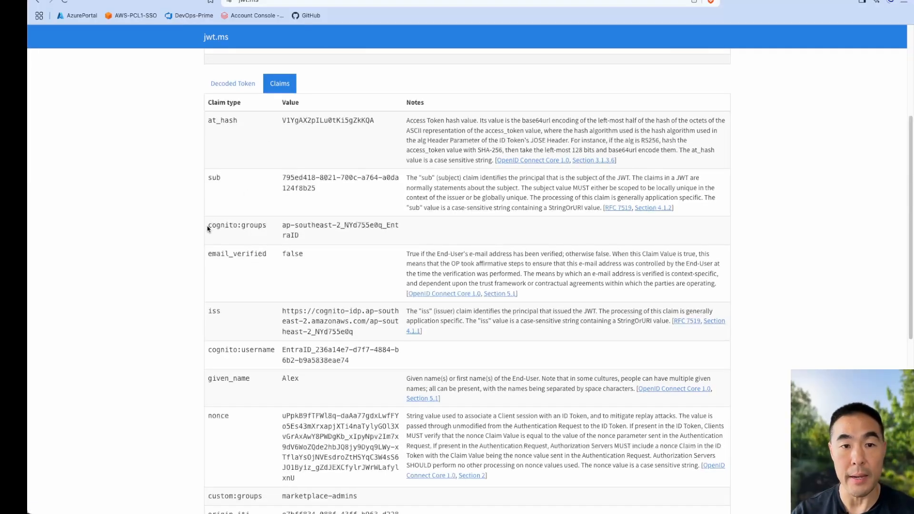
pyautogui.scroll(-3, 208, 229)
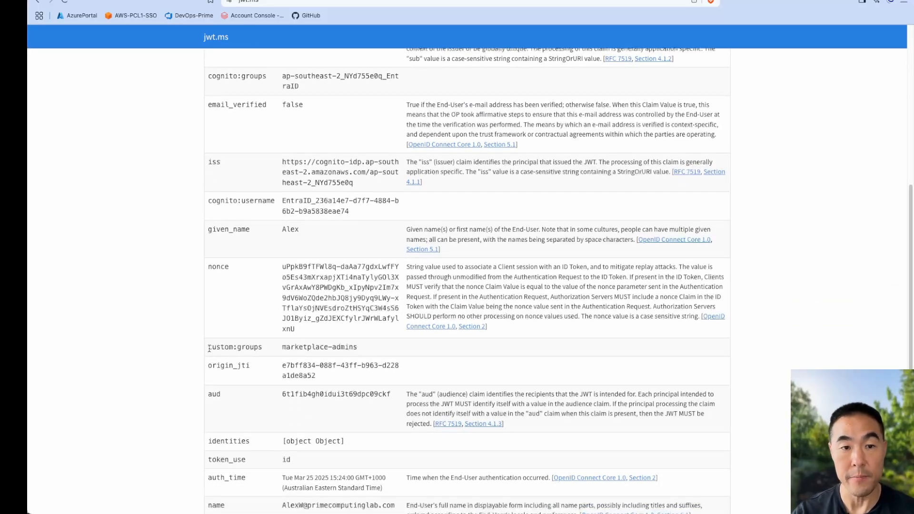
pyautogui.moveTo(209, 348); pyautogui.dragTo(364, 351)
pyautogui.click(286, 348)
pyautogui.click(369, 352)
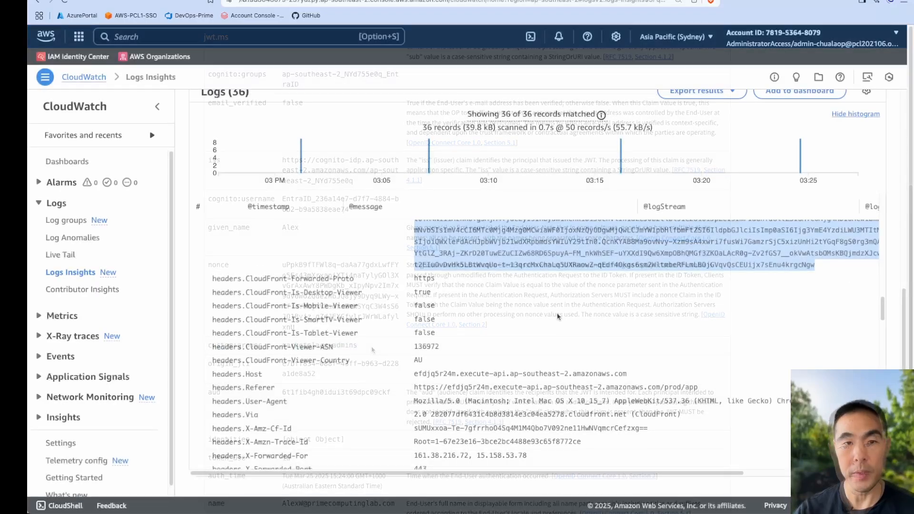
# Return to the CloudWatch log results, collapse the newest /admin request and expand the 15:16:13 one to its headers.Authorization value
pyautogui.scroll(10, 558, 317)
pyautogui.click(307, 303)
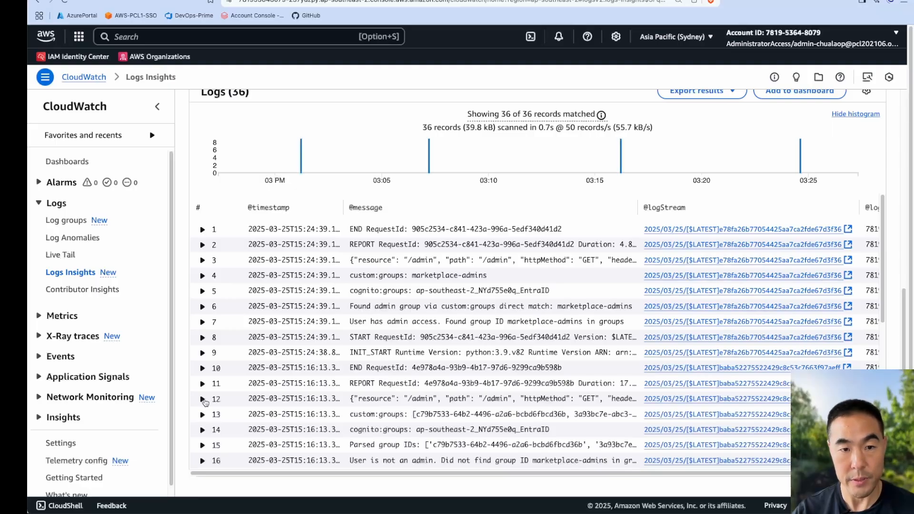
pyautogui.click(203, 400)
pyautogui.scroll(-5, 333, 388)
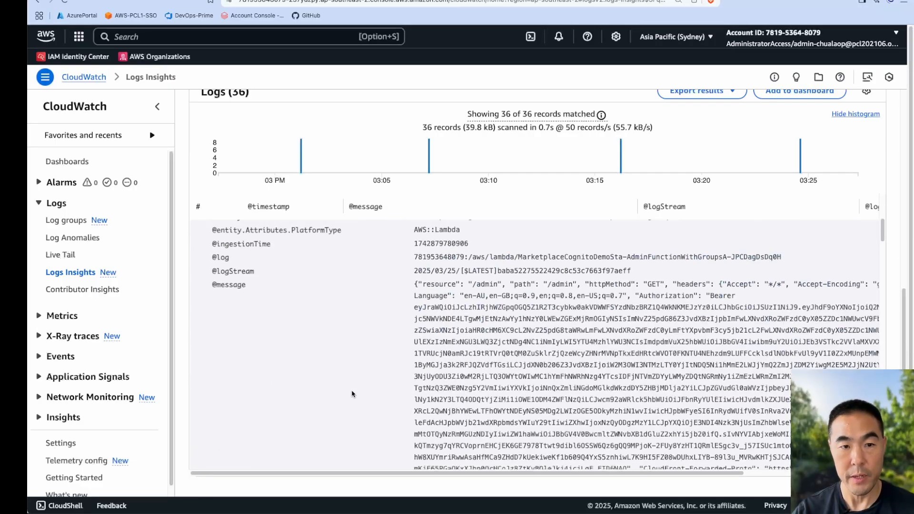
pyautogui.scroll(-10, 352, 395)
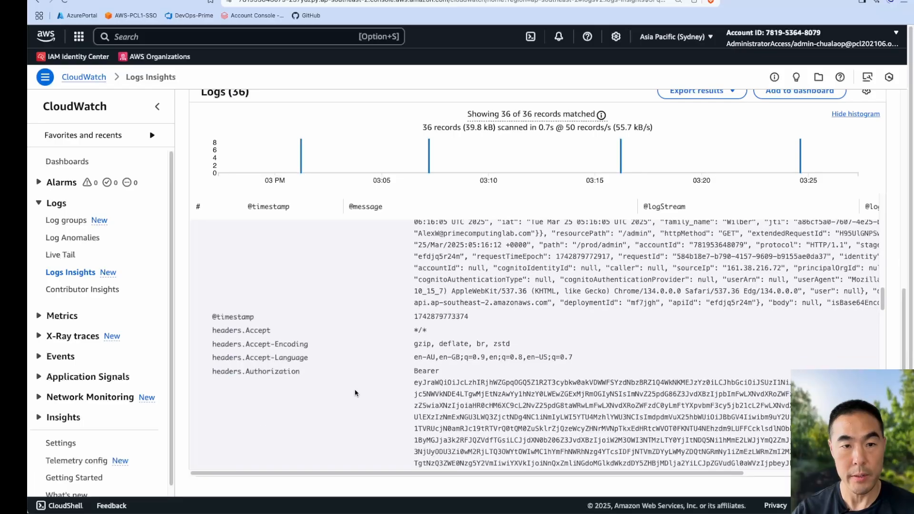
pyautogui.scroll(-3, 356, 393)
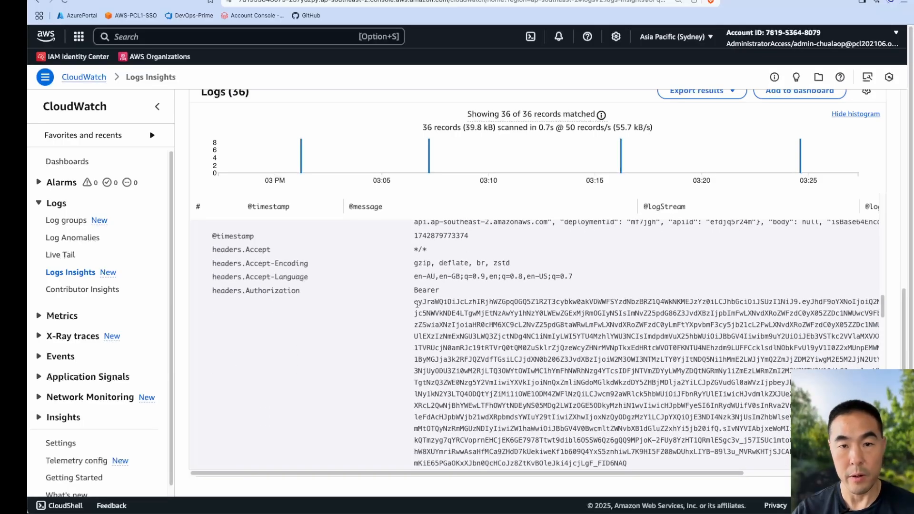
# Copy the bearer token from the 15:16:13 request and replace the token in jwt.ms with it
pyautogui.moveTo(628, 462); pyautogui.dragTo(414, 302)
pyautogui.rightClick(466, 312)
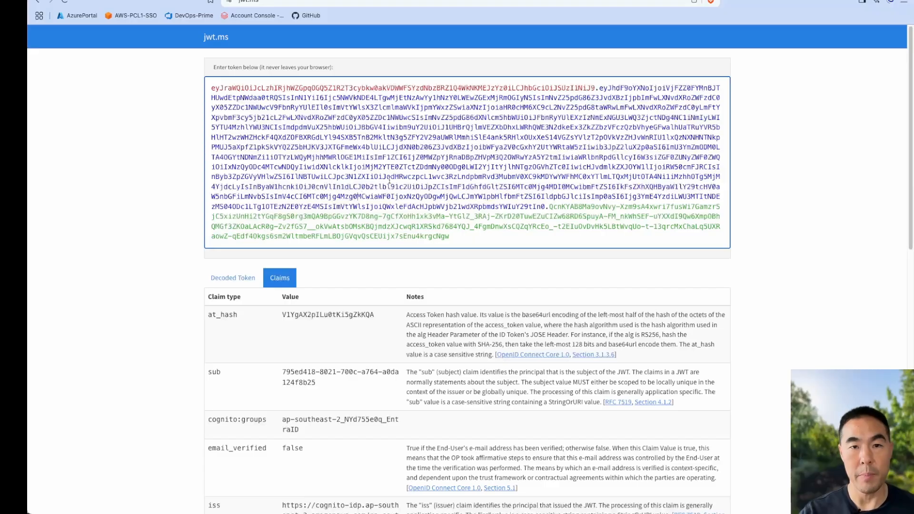
pyautogui.hotkey('ctrl', 'a')
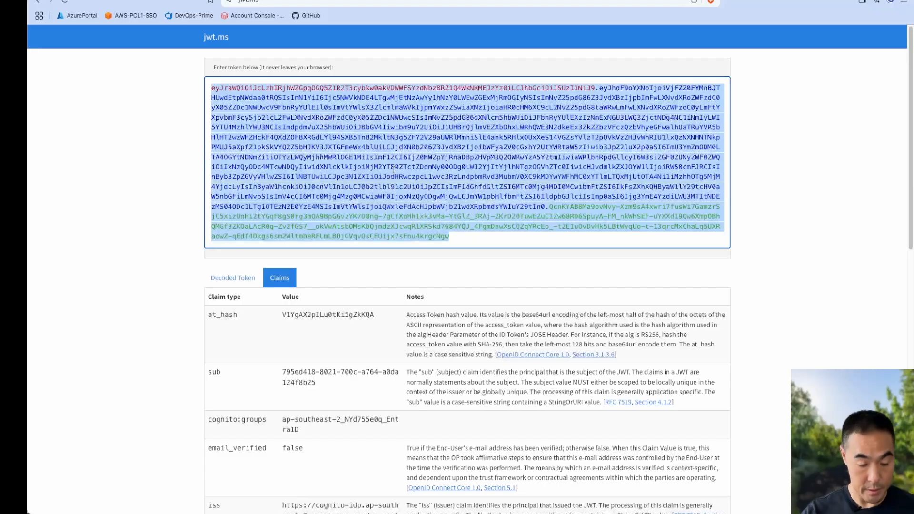
pyautogui.hotkey('ctrl', 'v')
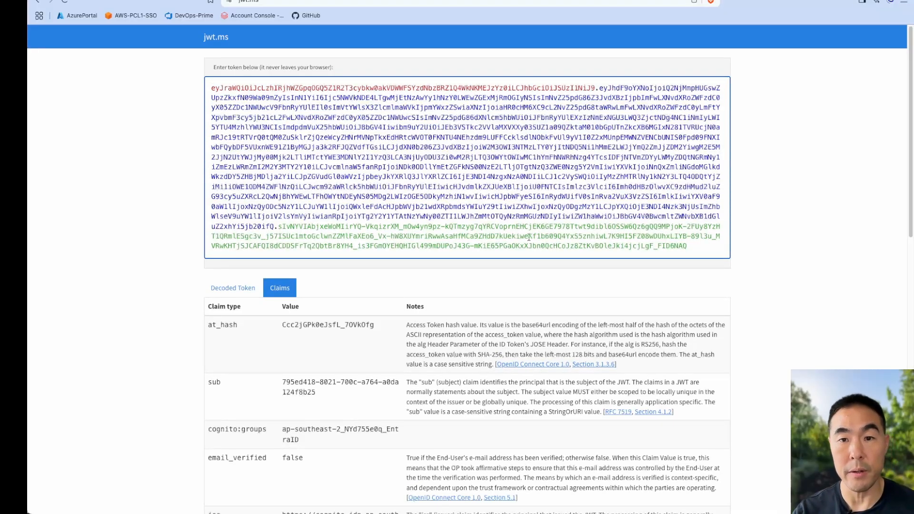
# Review the claims of the earlier request's token, examining the group IDs in the custom:groups claim
pyautogui.scroll(-2, 471, 286)
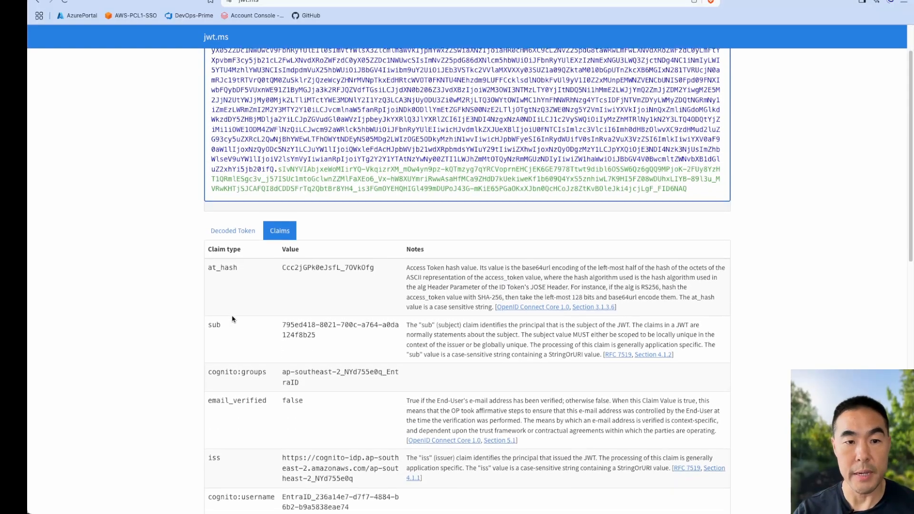
pyautogui.scroll(-4, 463, 300)
pyautogui.scroll(-3, 253, 302)
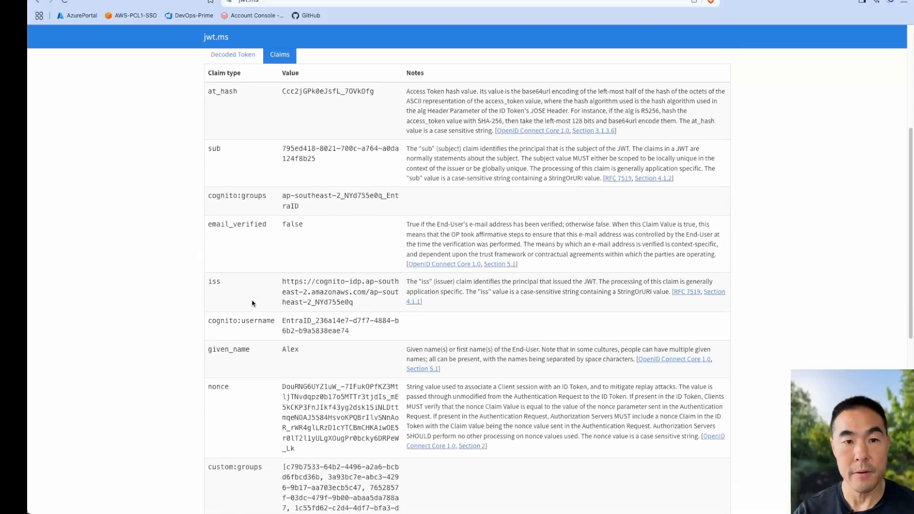
pyautogui.scroll(-1, 244, 296)
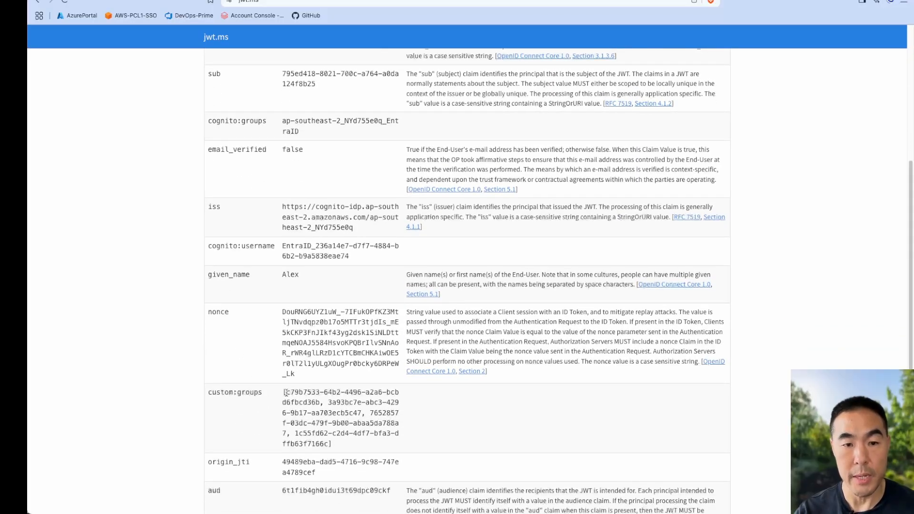
pyautogui.moveTo(286, 392); pyautogui.dragTo(331, 444)
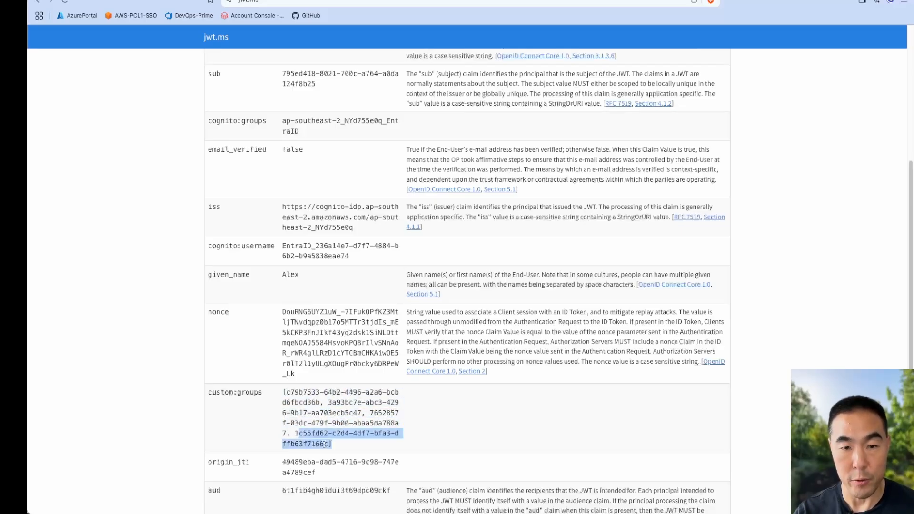
pyautogui.click(331, 444)
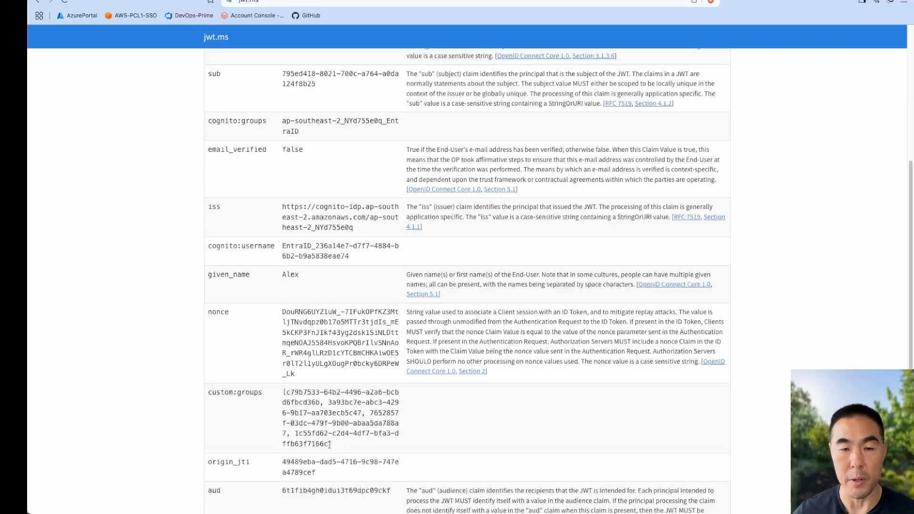
pyautogui.scroll(6, 329, 445)
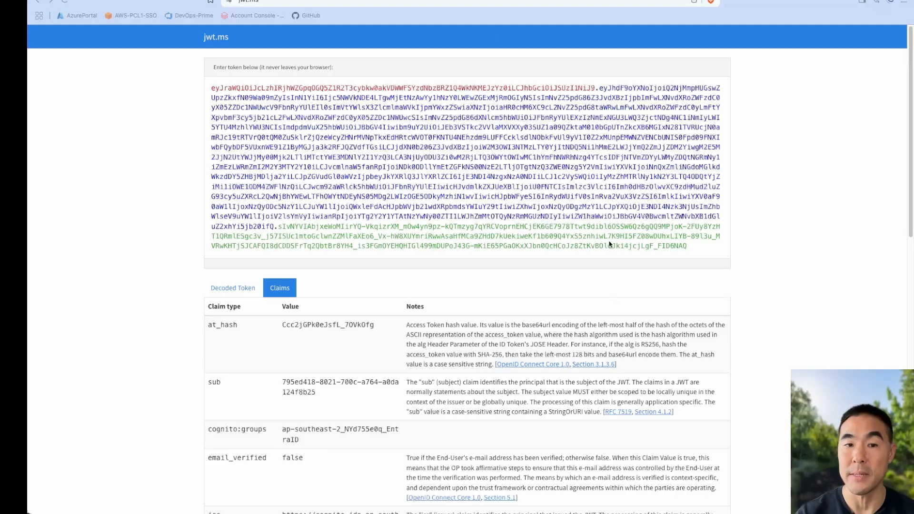
pyautogui.scroll(-5, 619, 333)
pyautogui.scroll(-2, 524, 332)
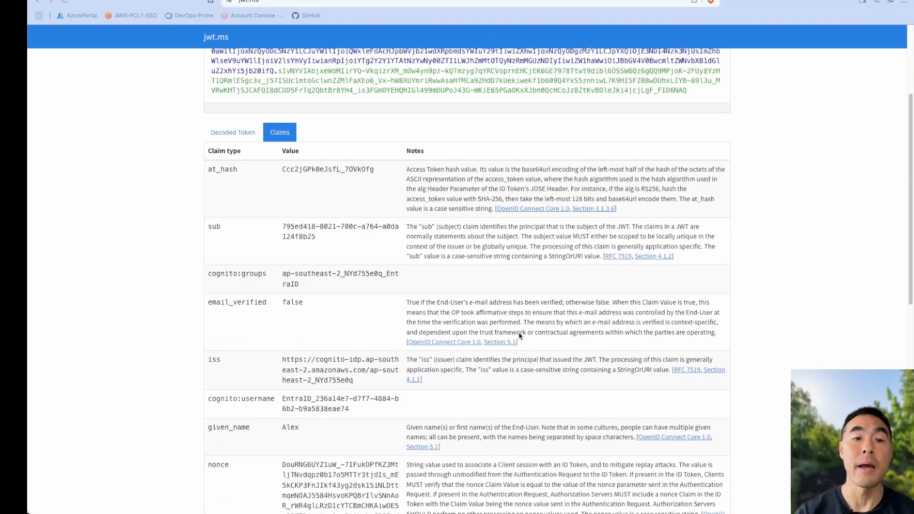